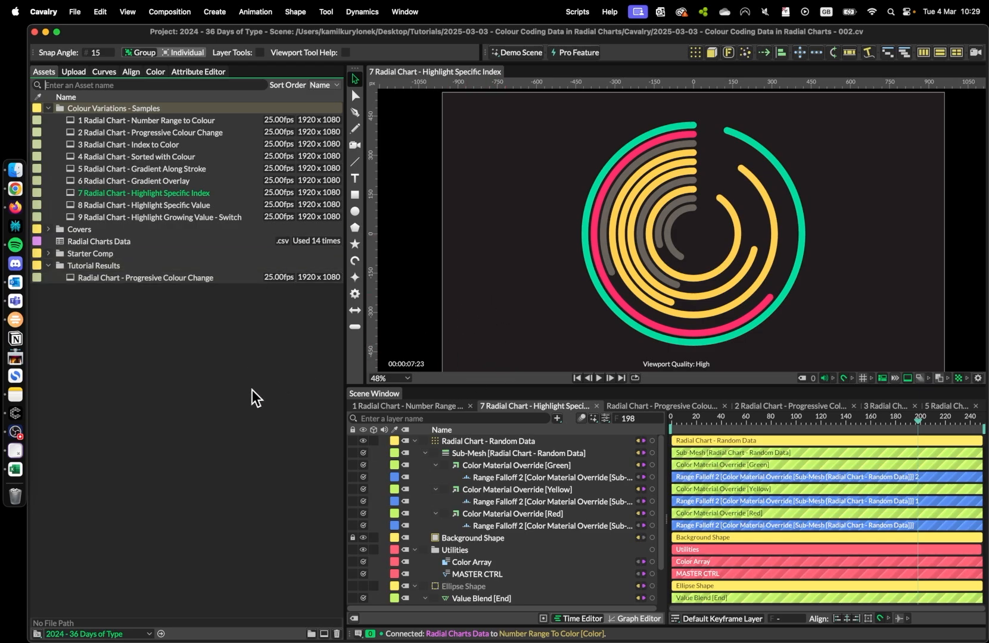
Open the Radial Chart - Starter Comp from the Starter Comp folder and scrub through its animation
double_click(143, 253)
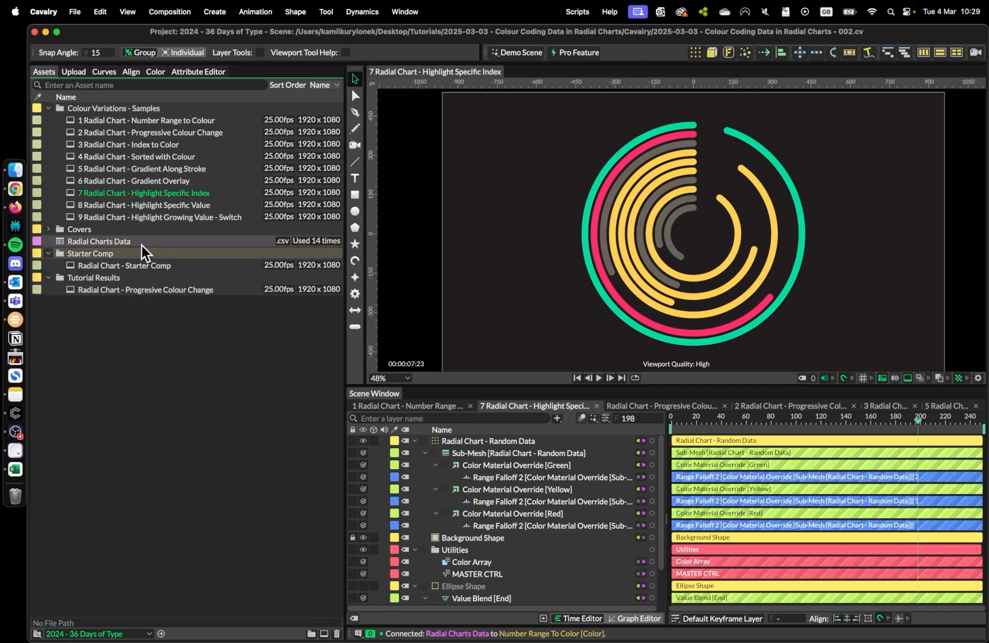
double_click(144, 267)
left_click_drag(701, 418, 873, 432)
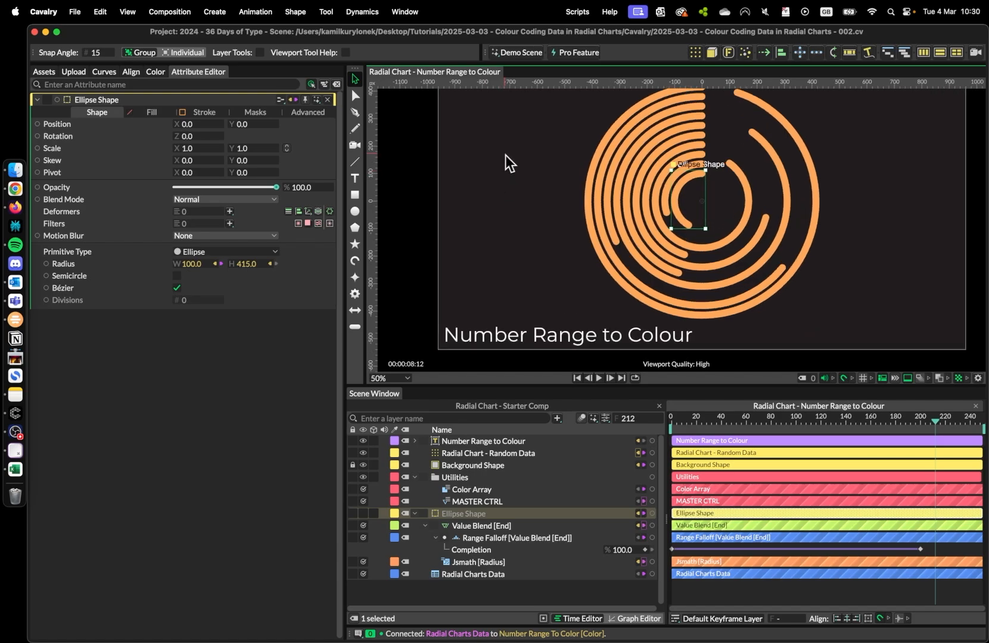
Add a Number Range To Color behaviour to the Ellipse Shape's stroke color
scroll(511, 154, "down", 1)
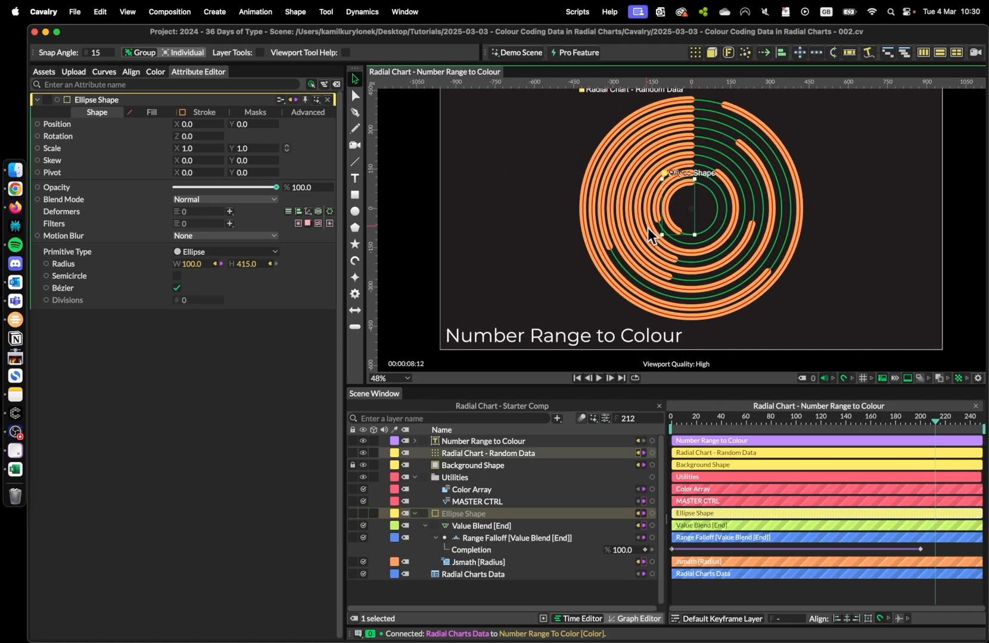
left_click(197, 112)
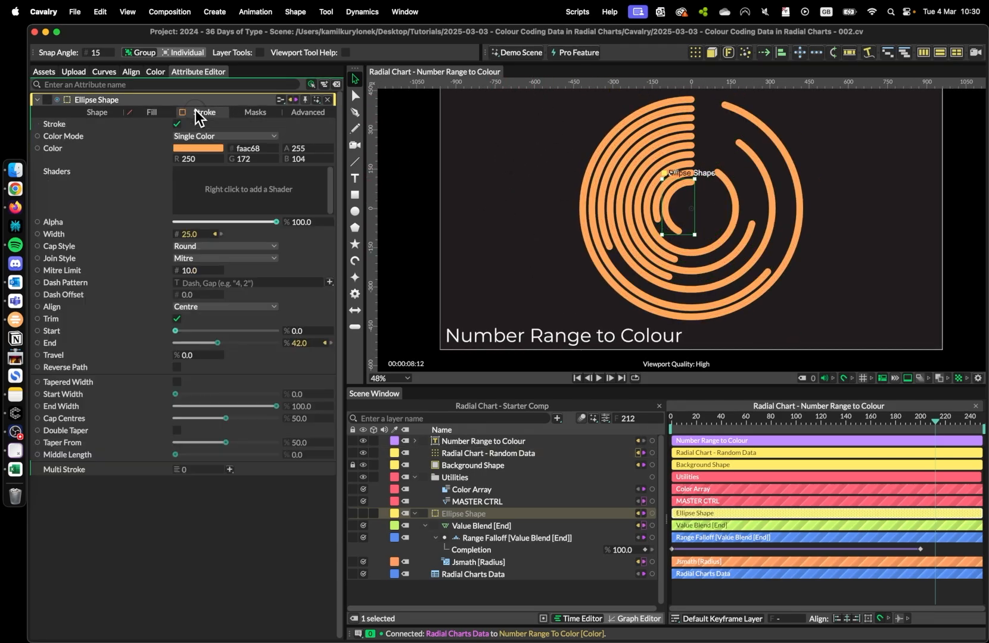
right_click(98, 152)
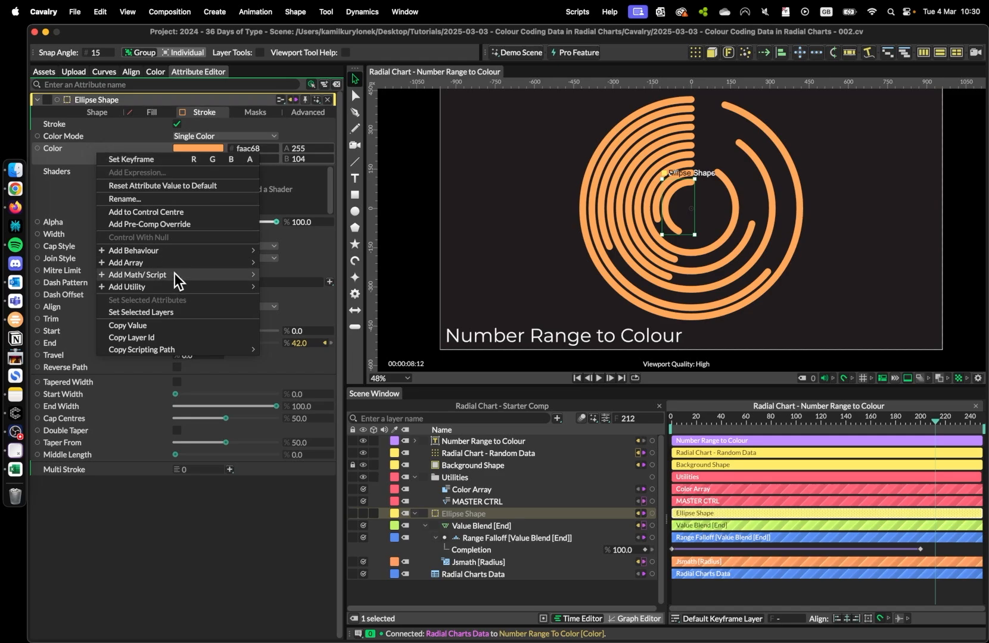
mouse_move(237, 251)
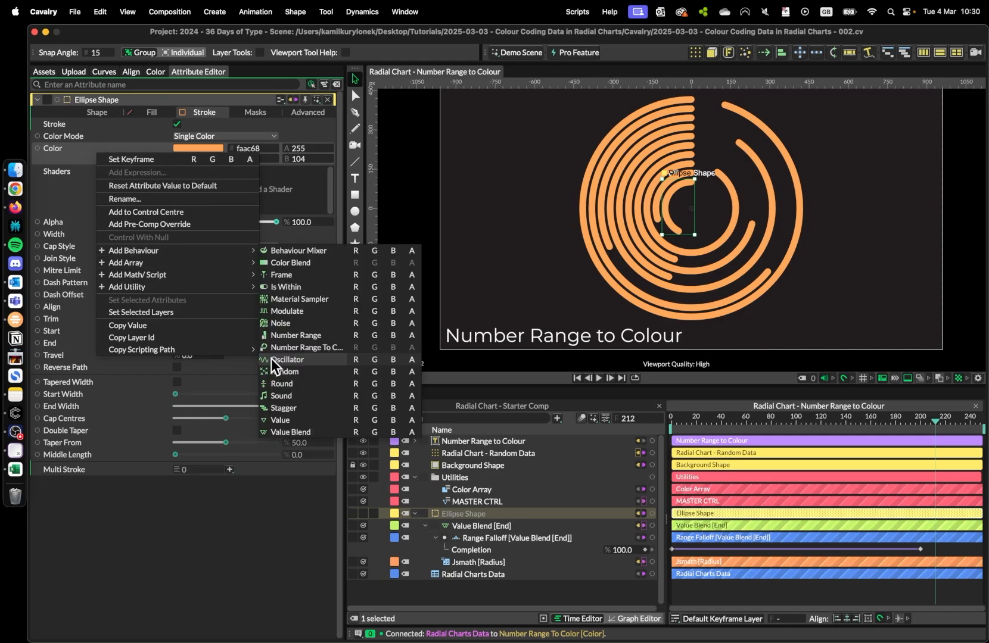
left_click(304, 348)
Pin the Number Range To Color settings alongside the Color Array's and place gradient stops at about 0.15, 0.54 and 0.92
left_click(517, 526)
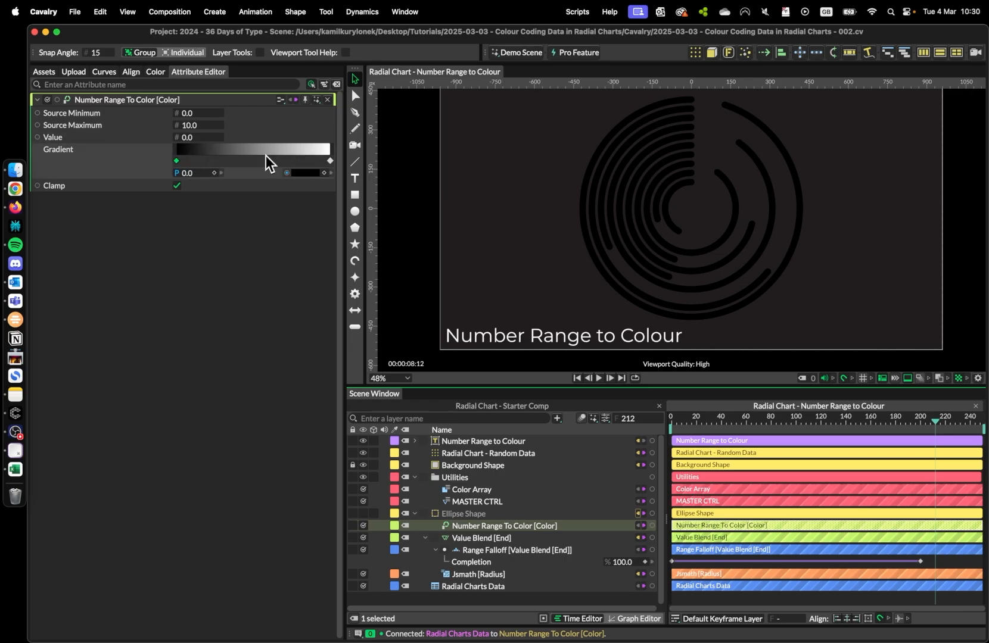
left_click(305, 100)
left_click(471, 491)
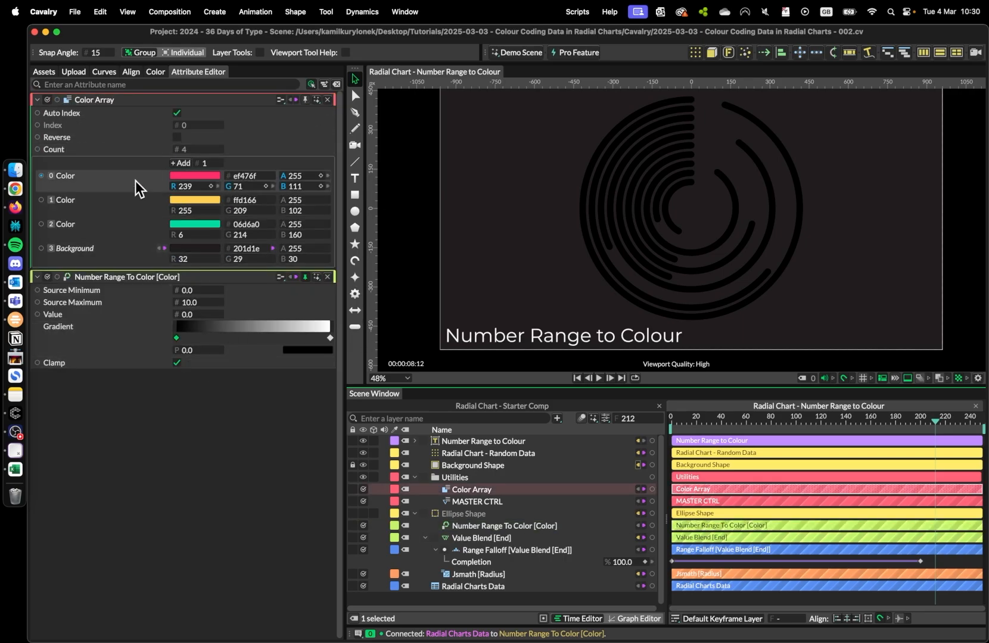
left_click_drag(177, 337, 199, 338)
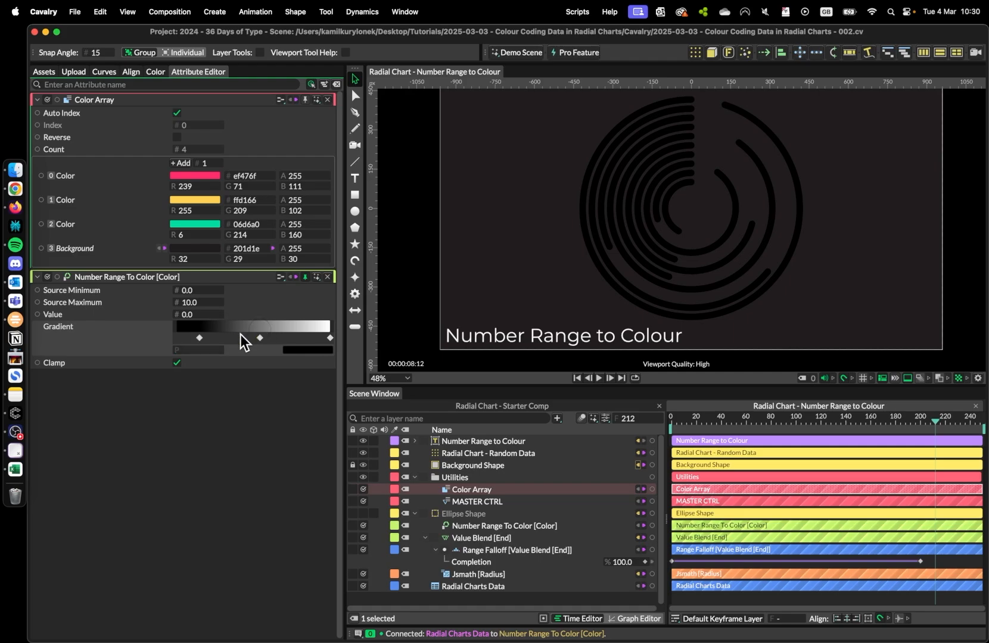
left_click_drag(330, 338, 318, 338)
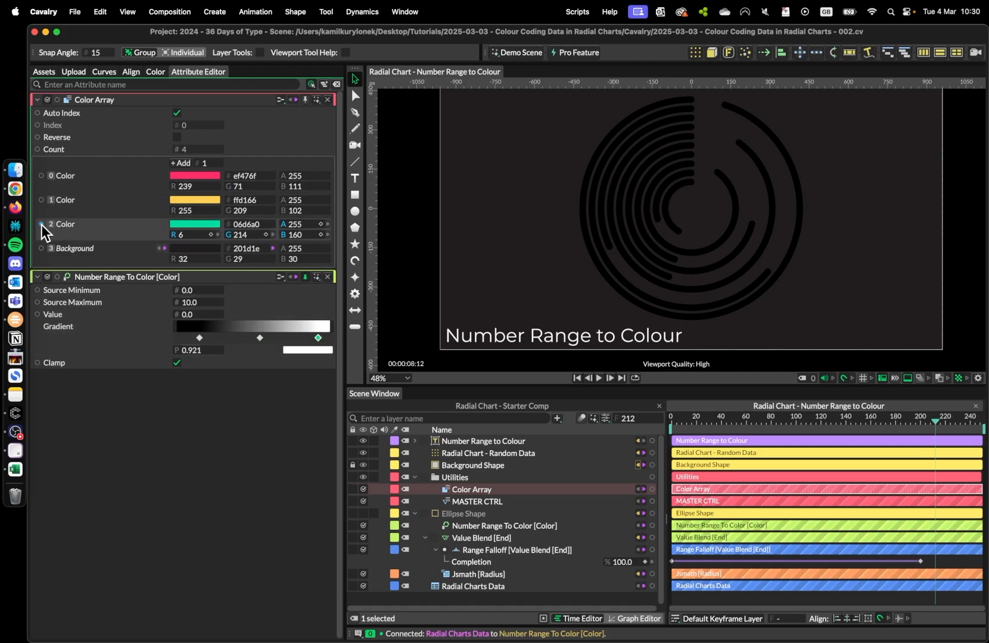
Connect the Color Array's green, yellow and pink colors to the last, middle and first gradient stops
left_click_drag(41, 225, 303, 347)
left_click(259, 337)
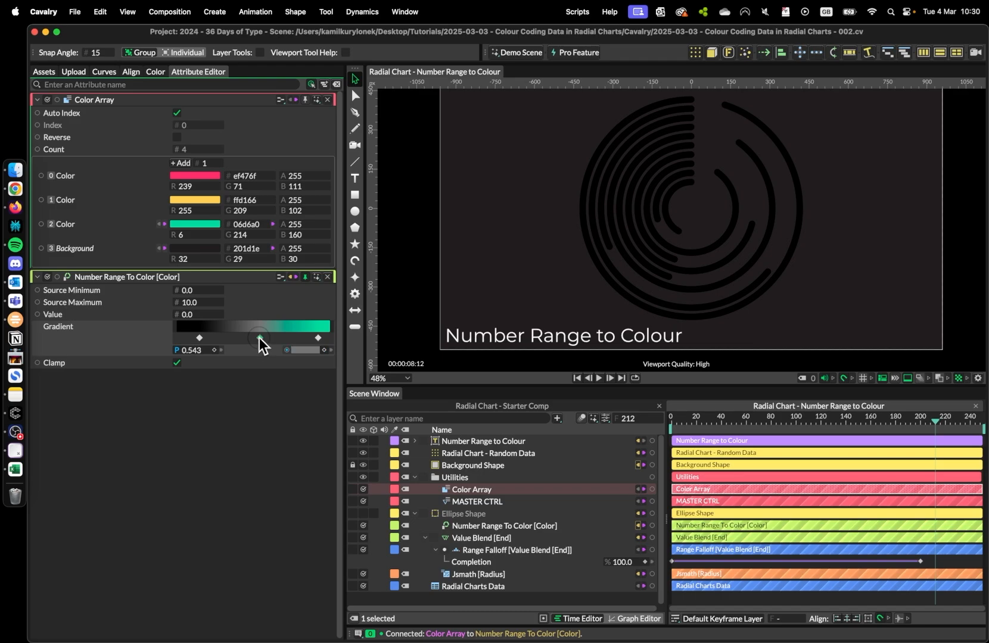
left_click_drag(41, 200, 292, 349)
left_click(199, 337)
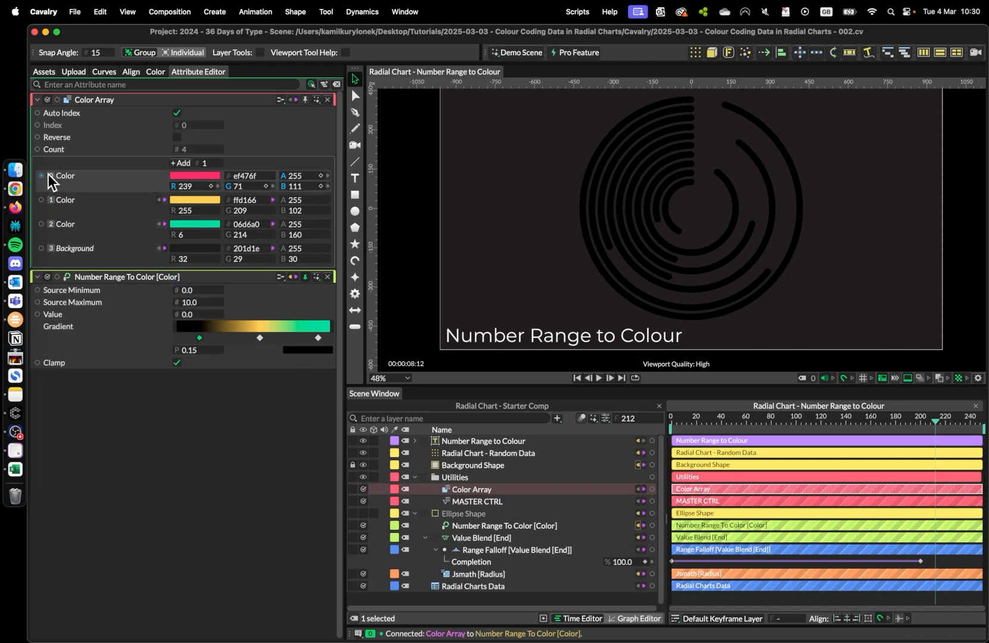
left_click_drag(48, 174, 308, 351)
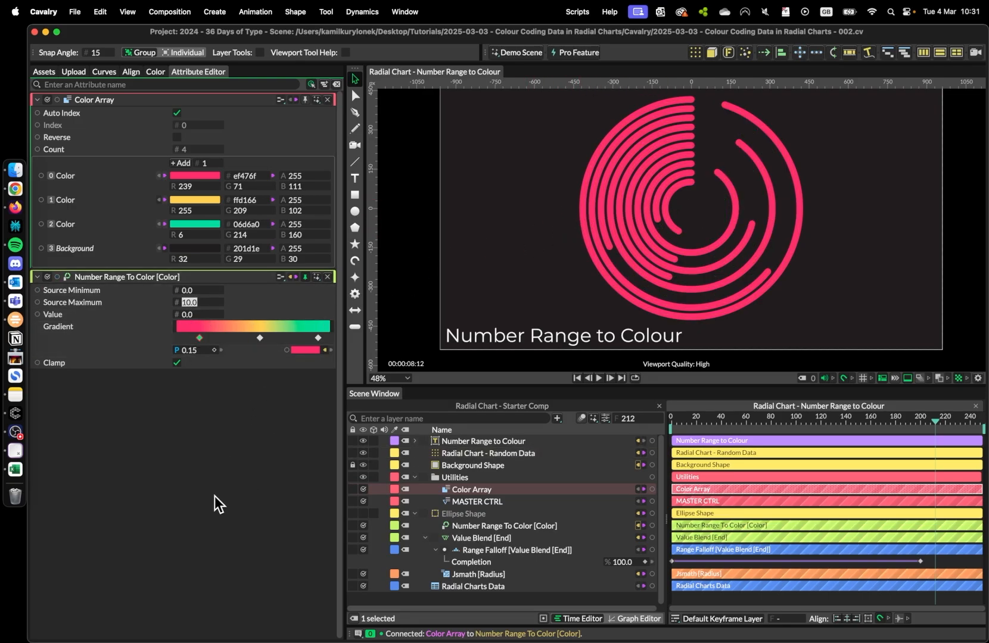
Set the Source Maximum to 100 and check the Project Progress values in the Excel spreadsheet
type("00")
key("Return")
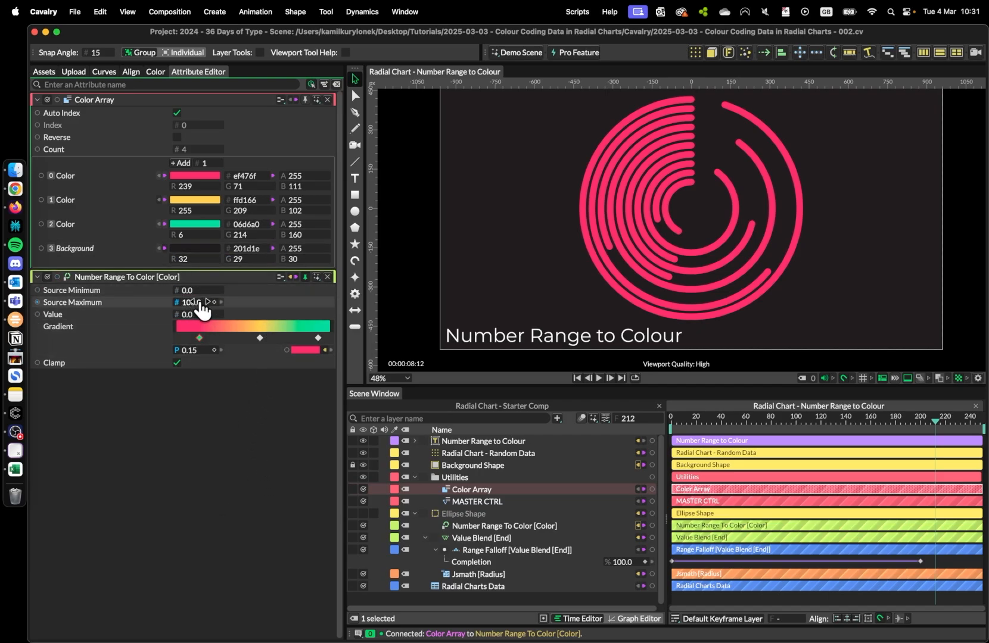
left_click(10, 477)
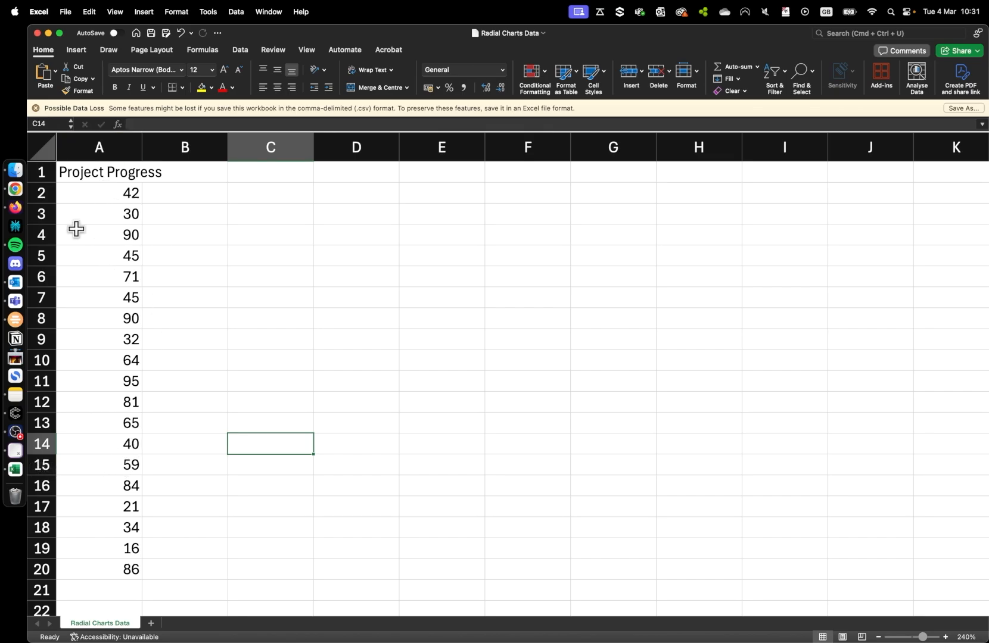
left_click(16, 413)
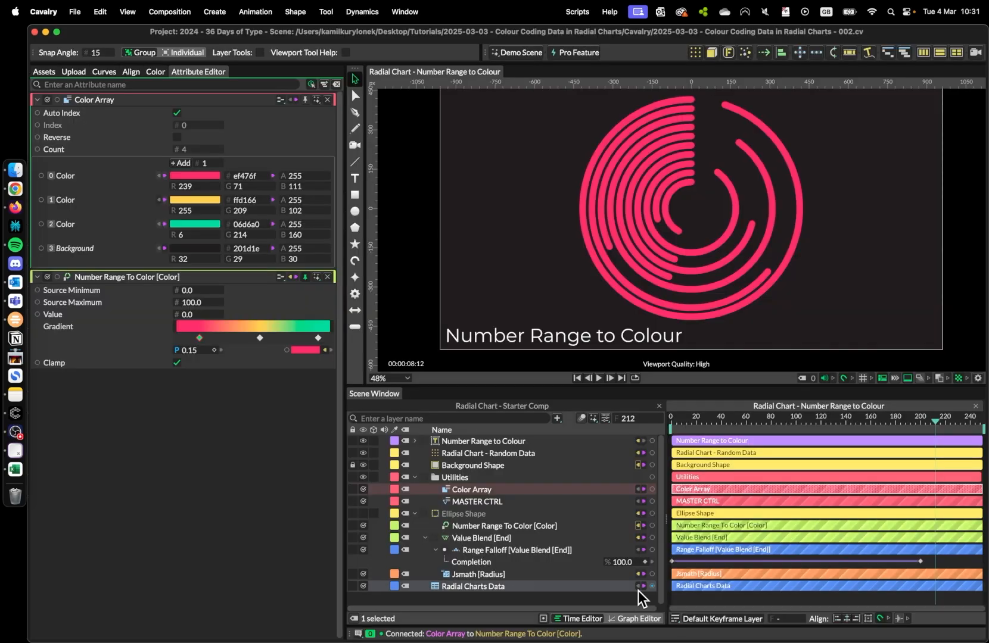
Connect Radial Charts Data to the Number Range To Color's Value and review the recolored arcs at another frame
left_click_drag(652, 587, 197, 314)
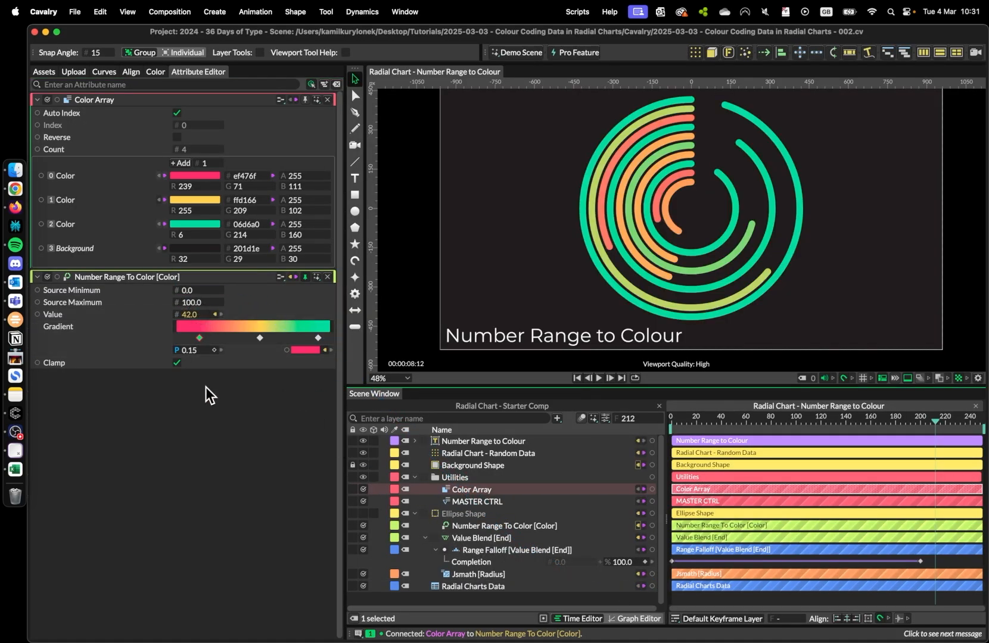
left_click(483, 589)
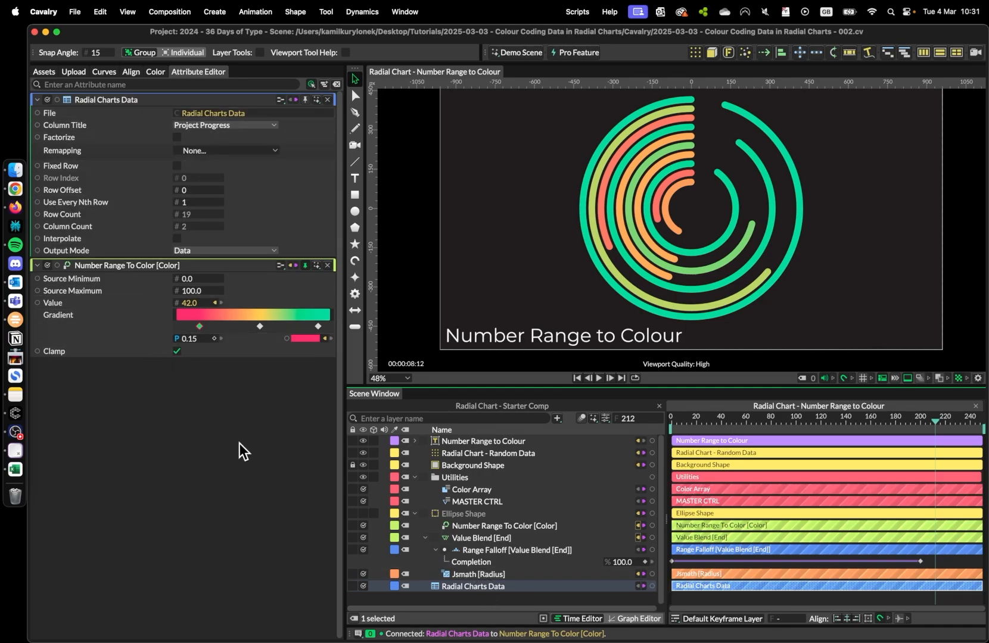
left_click_drag(917, 421, 890, 436)
scroll(442, 281, "up", 3)
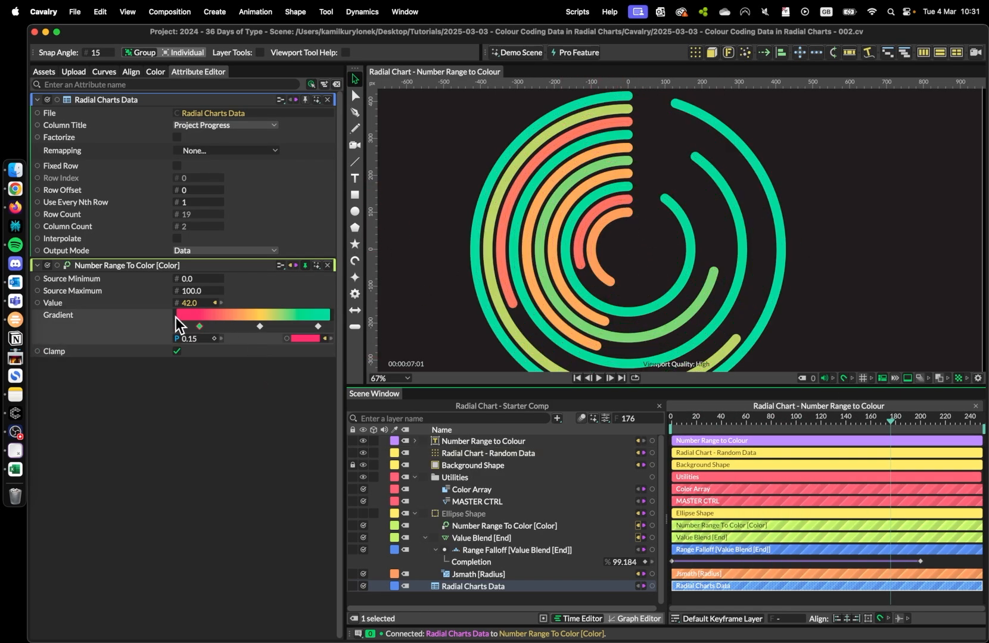
Try other gradient stop positions, with the pink stop at about 0.24 and the yellow stop close beside it
key("super+z")
scroll(451, 261, "down", 2)
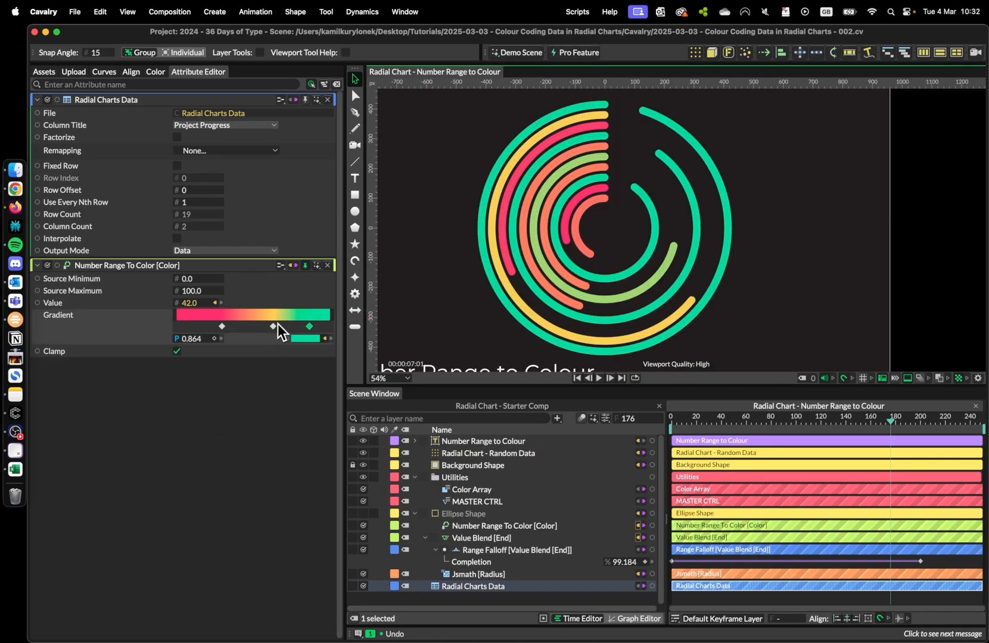
left_click_drag(273, 326, 213, 327)
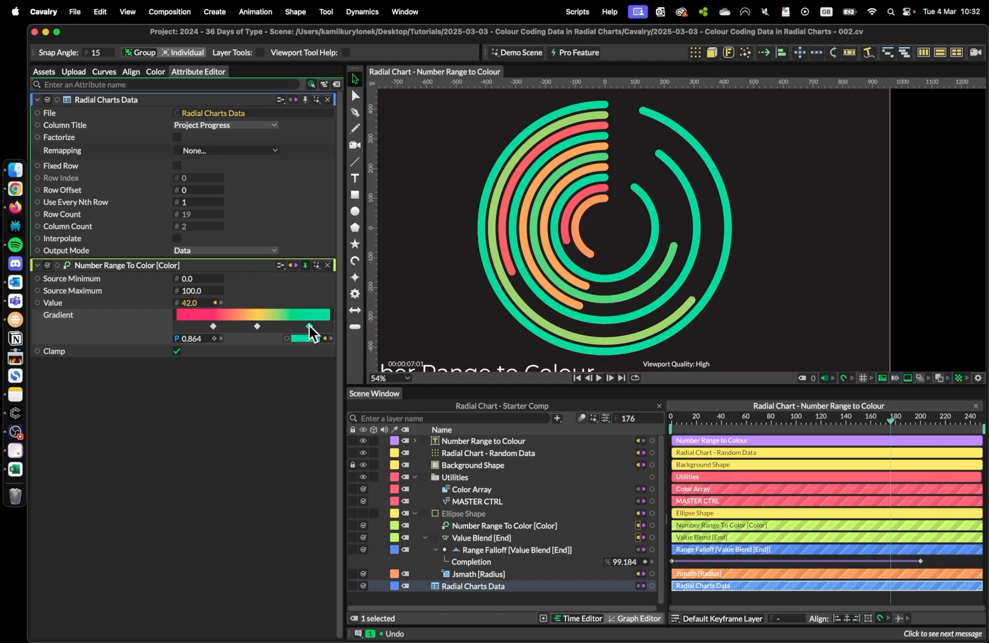
left_click_drag(308, 325, 243, 327)
Set all three gradient stops to Stepped interpolation
left_click_drag(191, 324, 321, 326)
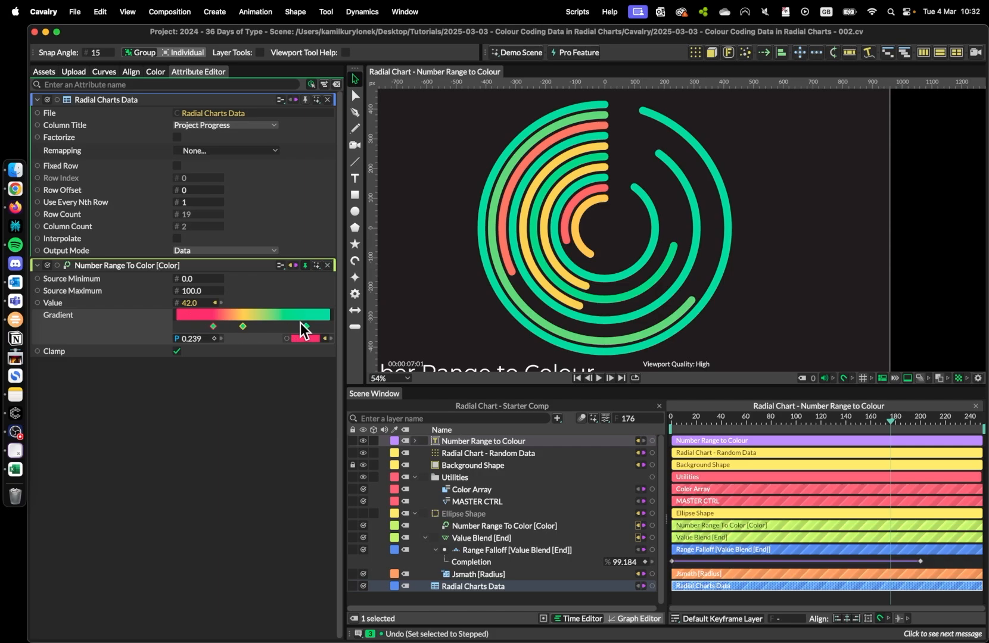
right_click(308, 327)
mouse_move(369, 348)
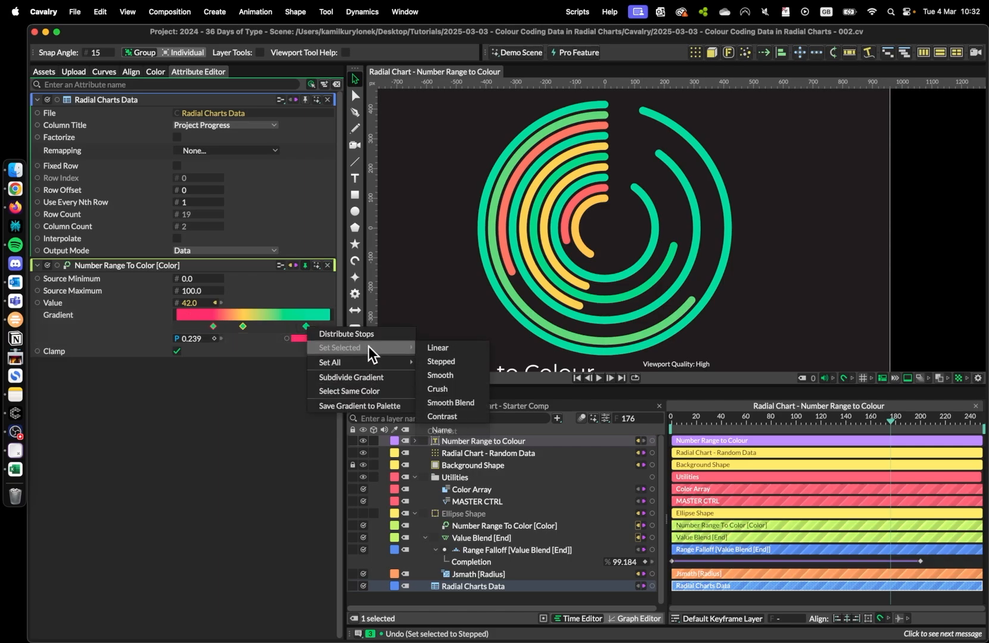
left_click(444, 361)
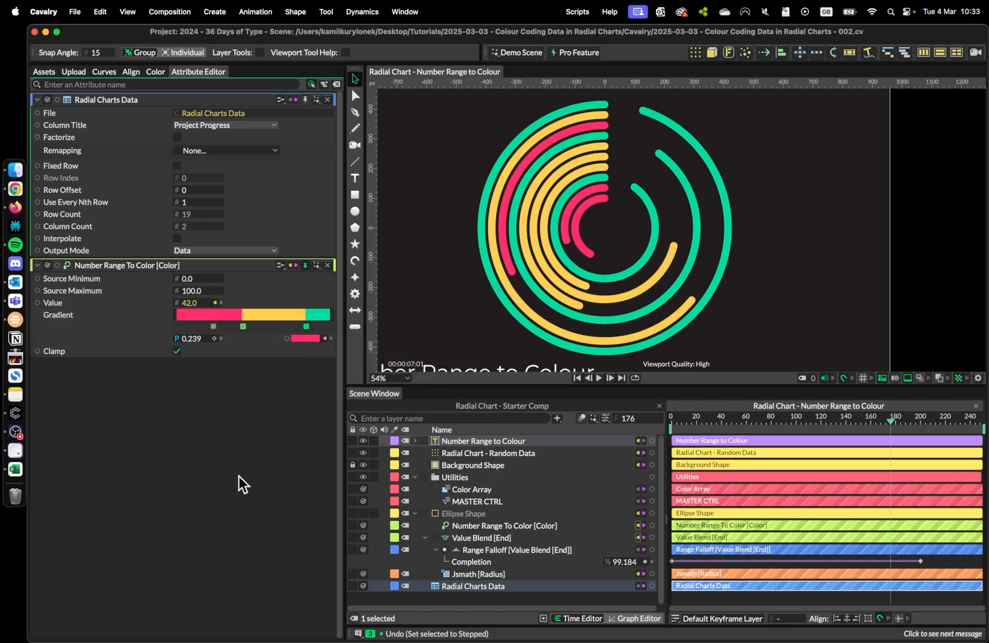
Examine how the stepped colors fall on the arcs in the Number Range to Colour composition
scroll(496, 218, "down", 2)
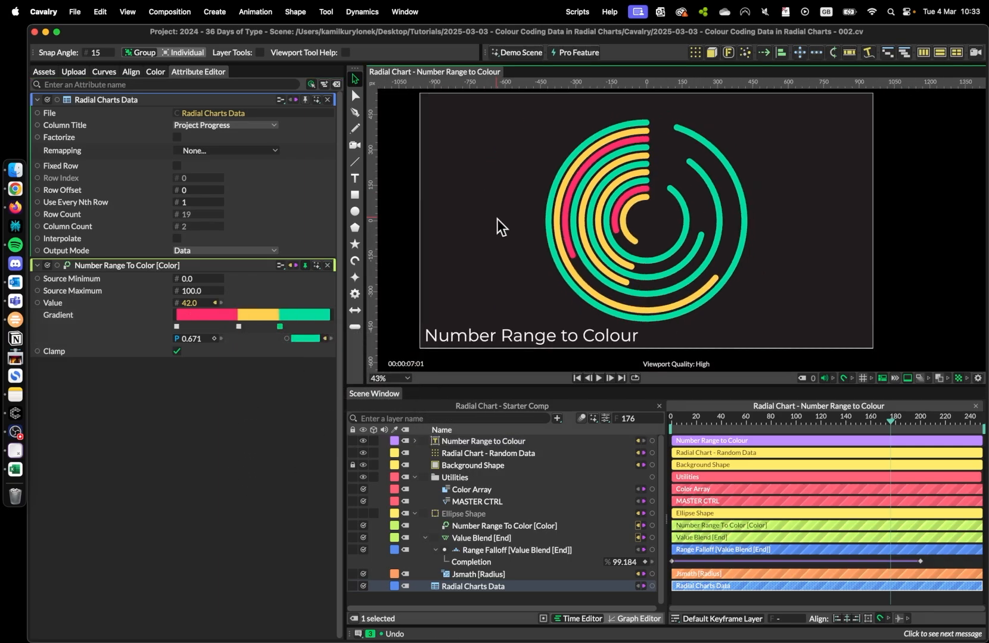
left_click_drag(504, 235, 535, 225)
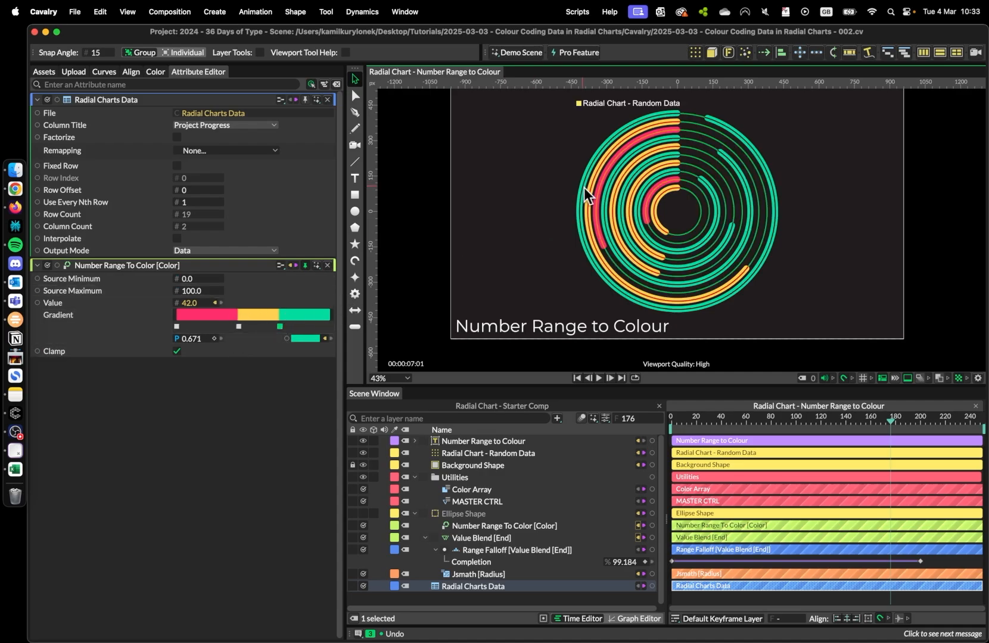
scroll(534, 229, "up", 3)
scroll(512, 221, "right", 3)
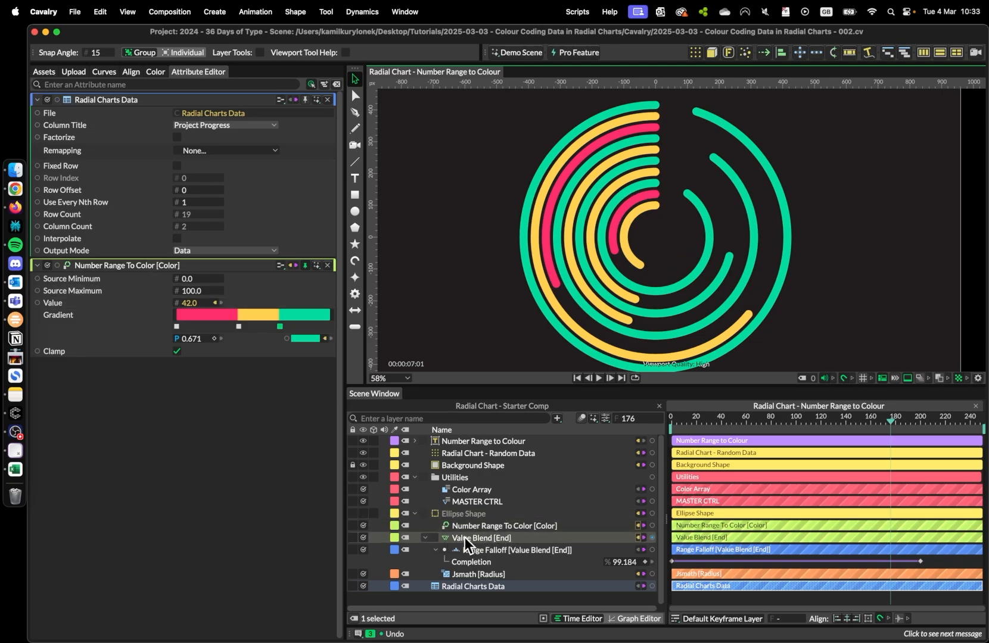
left_click(818, 406)
left_click_drag(913, 421, 886, 422)
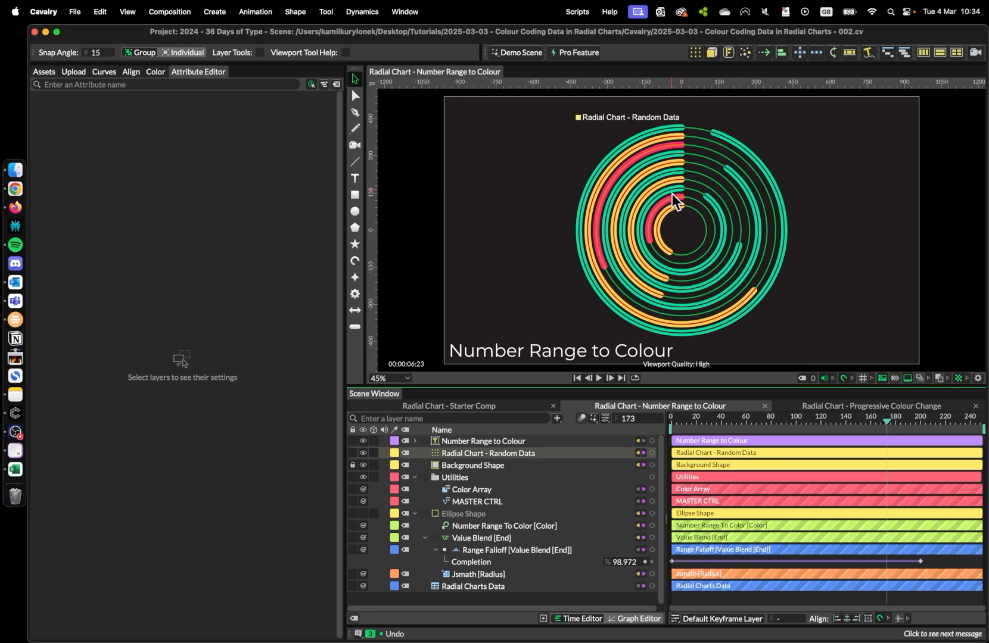
scroll(563, 165, "up", 3)
scroll(722, 217, "up", 2)
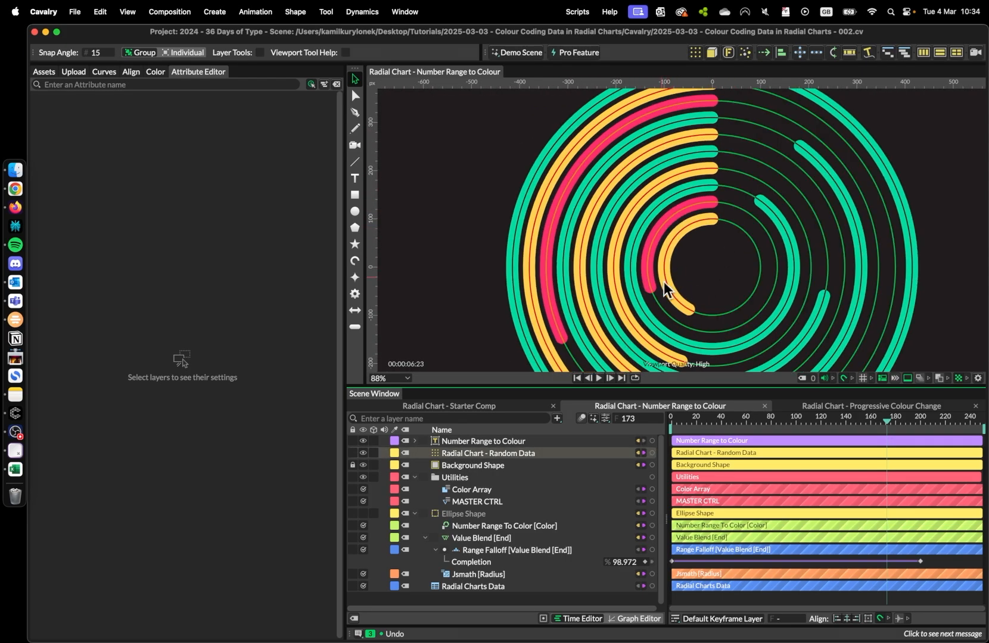
Switch to the Progressive Colour Change composition and add a Number Range To Color behaviour to the Ellipse Shape's stroke color
left_click(804, 406)
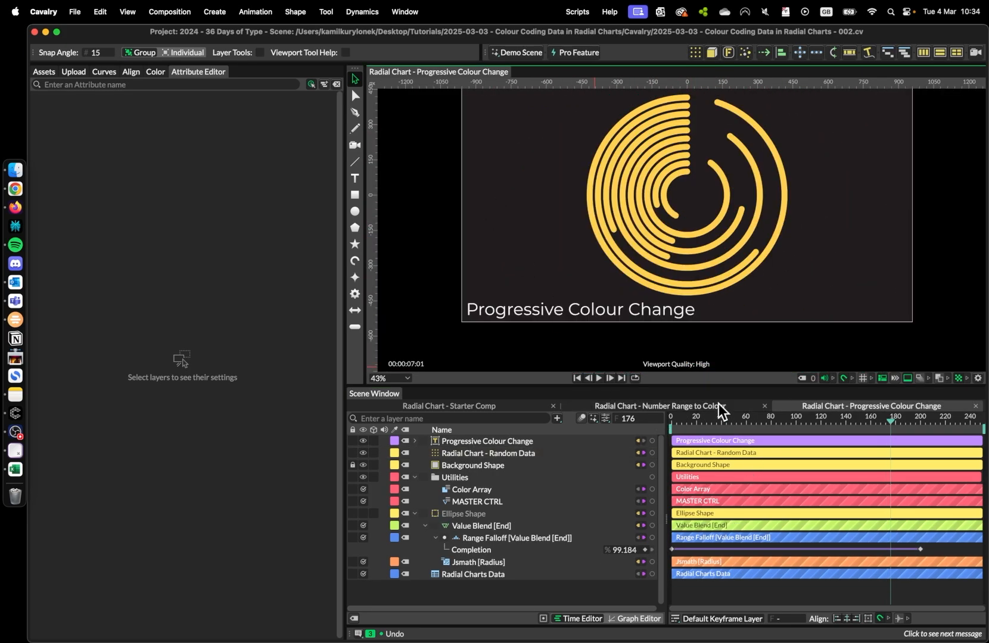
left_click_drag(694, 419, 899, 417)
left_click(463, 513)
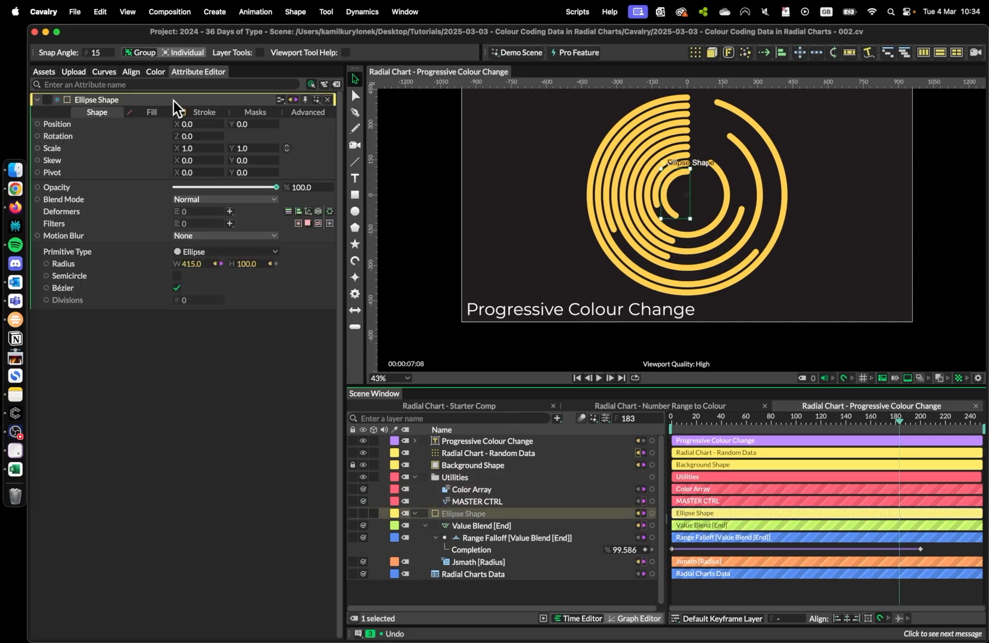
left_click(198, 113)
right_click(106, 146)
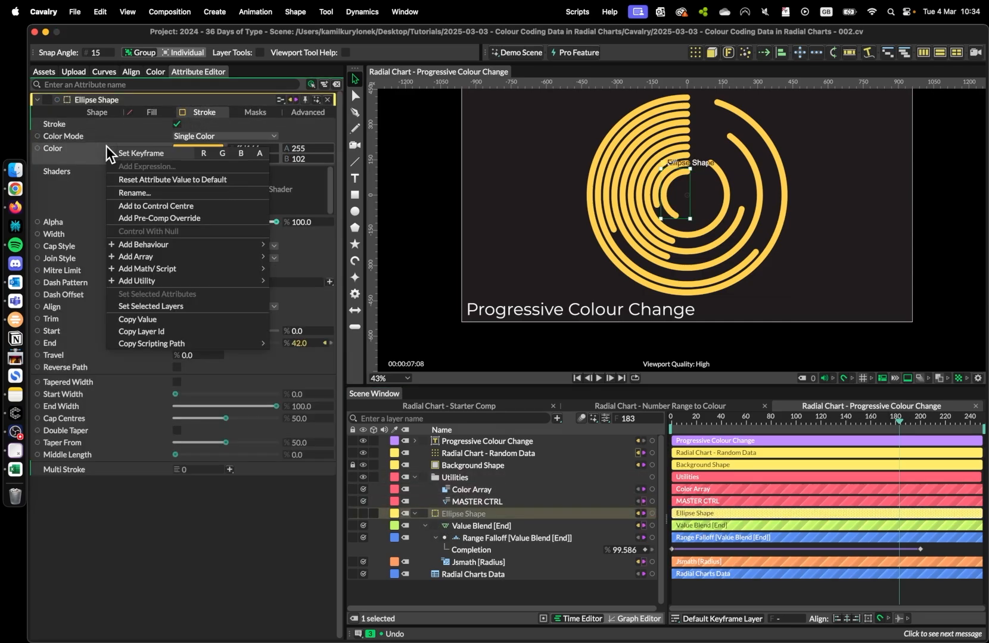
mouse_move(181, 247)
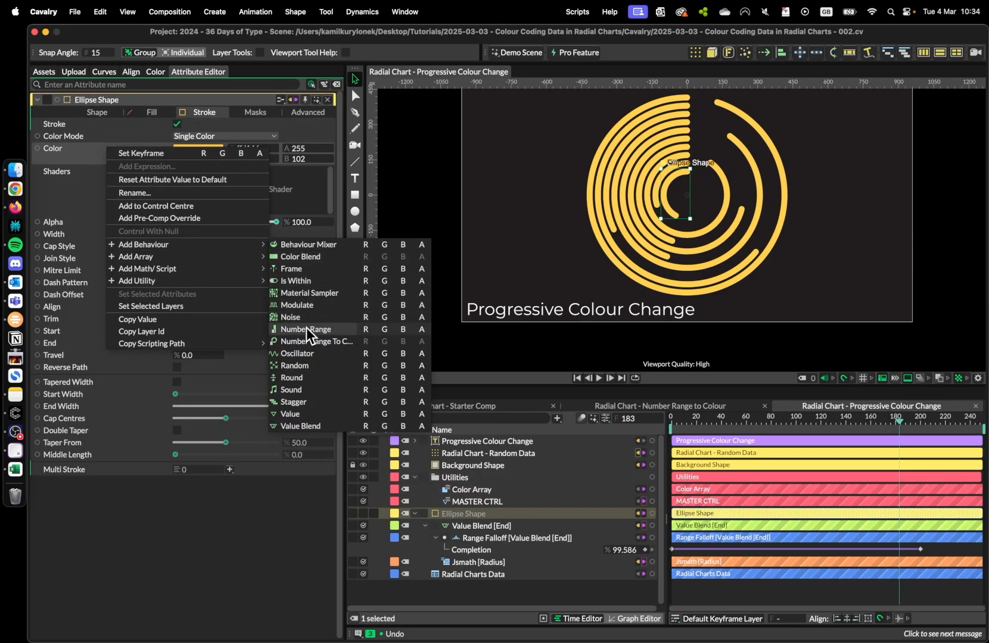
left_click(300, 342)
Connect the Color Array's pink and yellow to the first and a new middle stop of the Number Range To Color gradient
left_click_drag(480, 514, 472, 527)
left_click(472, 527)
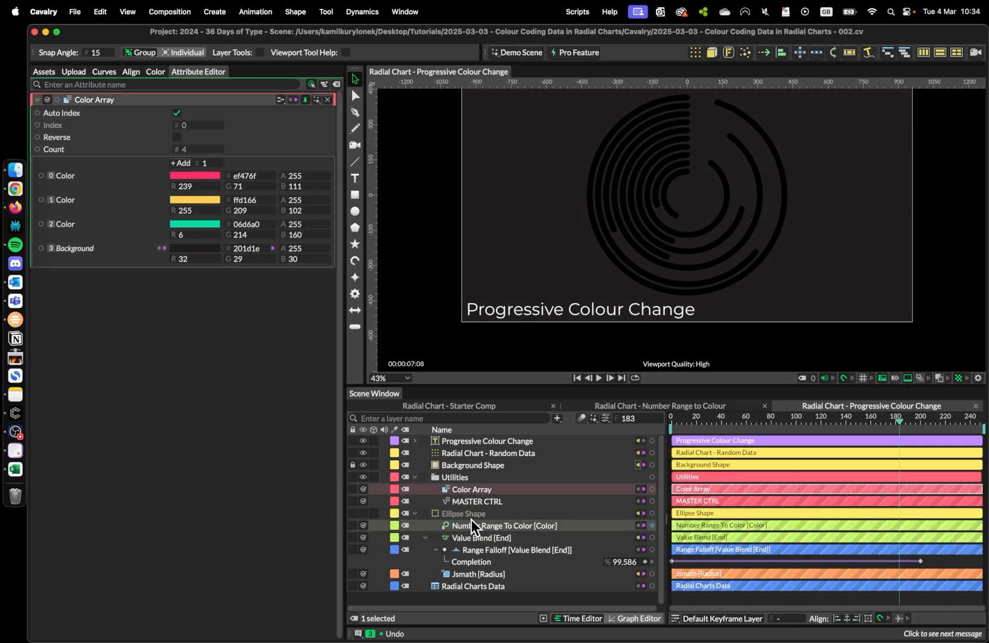
left_click(472, 525)
left_click_drag(41, 276, 306, 173)
left_click(250, 160)
left_click_drag(41, 300, 305, 173)
left_click(329, 161)
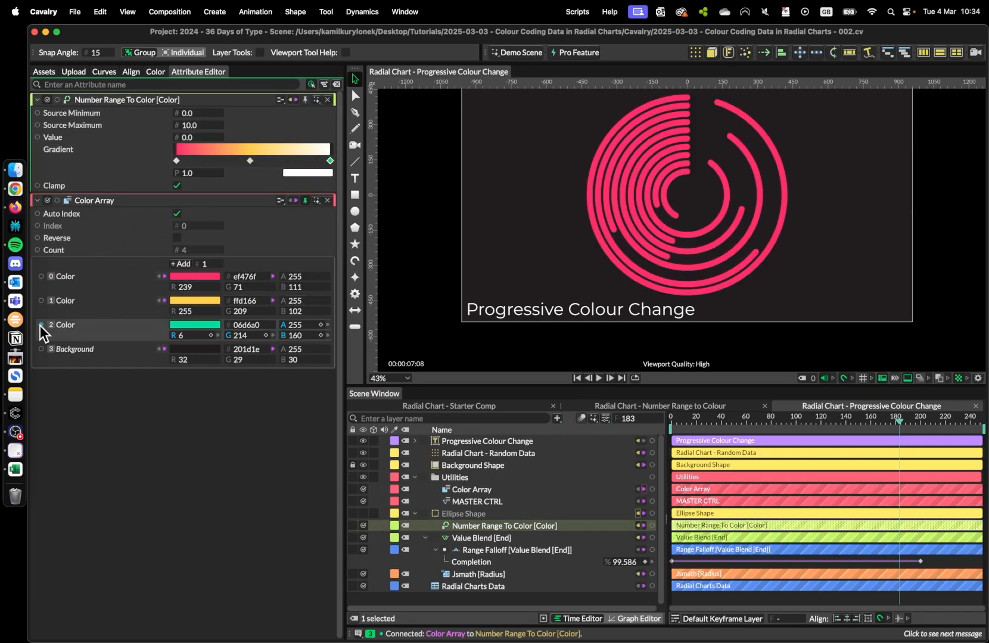
Set the Number Range To Color's Source Maximum to 100 and connect the Color Array's green to the last gradient stop
type("100")
key("Return")
left_click_drag(41, 325, 305, 173)
left_click(305, 200)
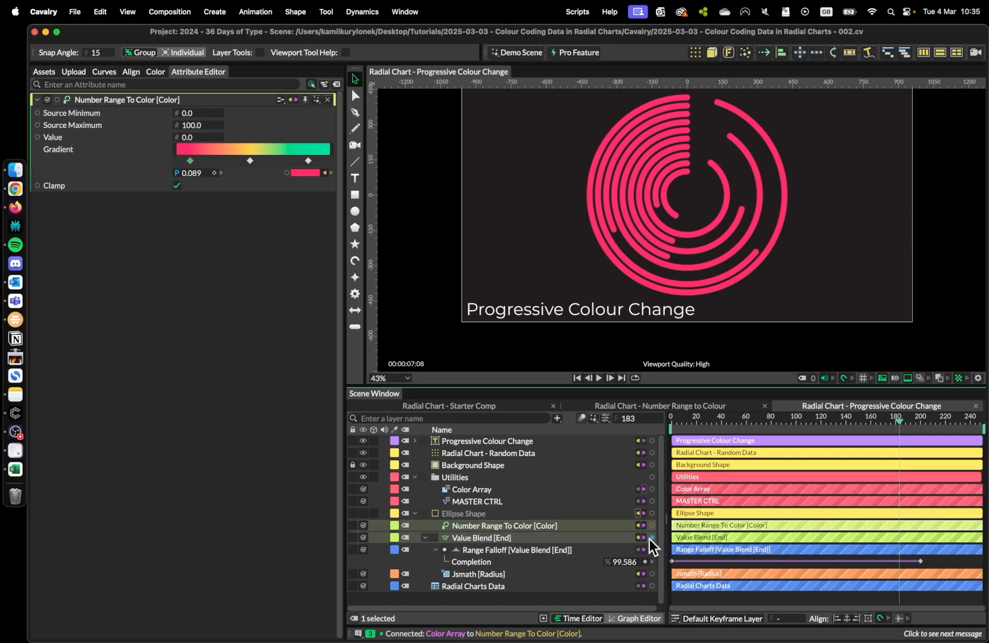
Connect Value Blend [End] to the Value attribute of the Number Range To Color behaviour
left_click(893, 420)
left_click_drag(891, 420, 871, 424)
left_click_drag(652, 538, 198, 137)
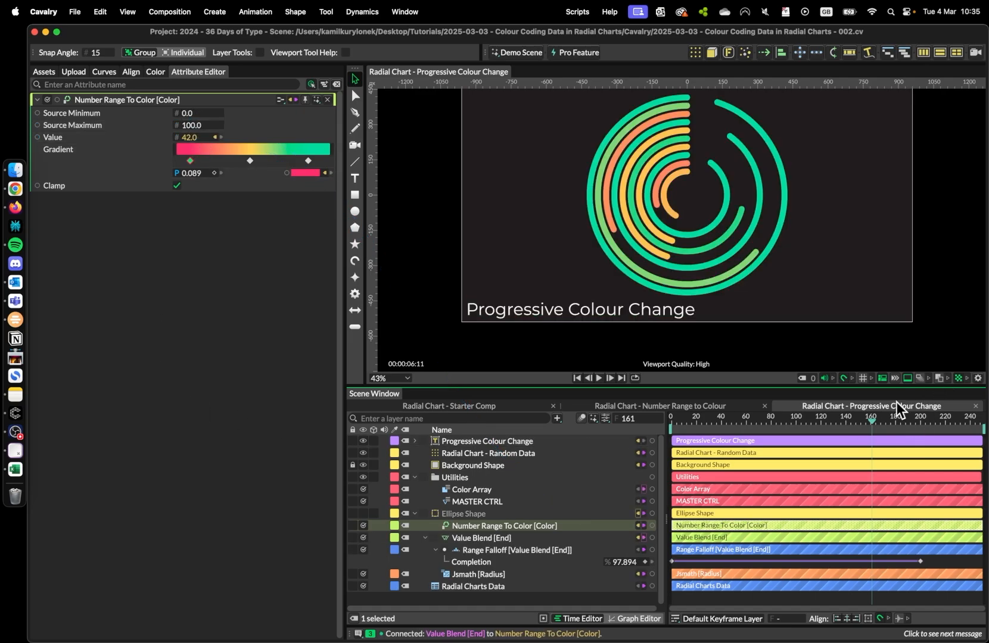
Scrub the animation between about frames 65 and 161 to examine how the arcs change color as they grow
scroll(789, 196, "up", 2)
scroll(789, 196, "up", 4)
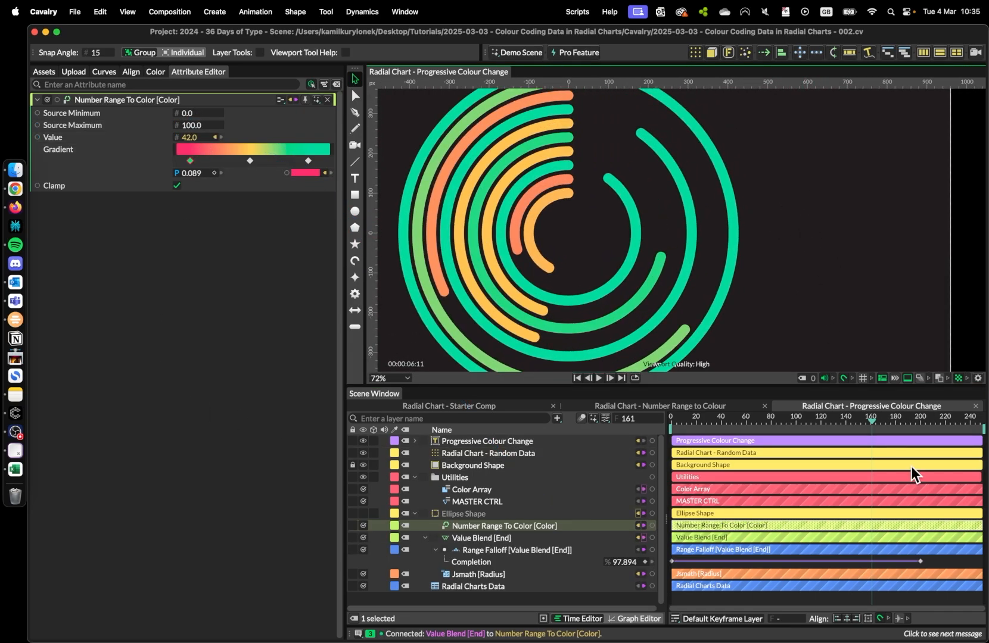
left_click_drag(868, 422, 753, 421)
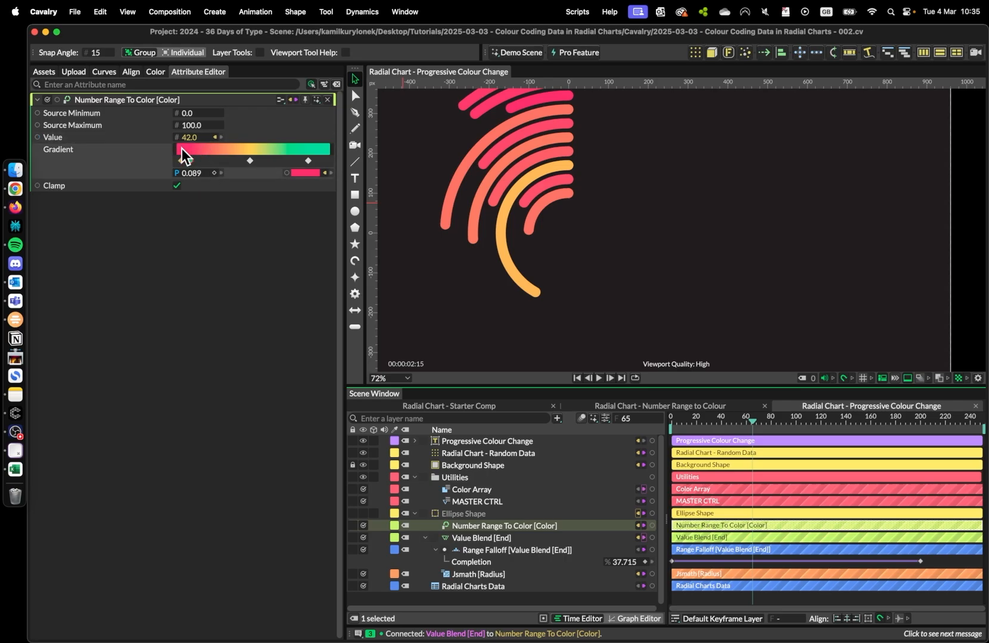
scroll(613, 232, "up", 2)
left_click_drag(753, 421, 829, 419)
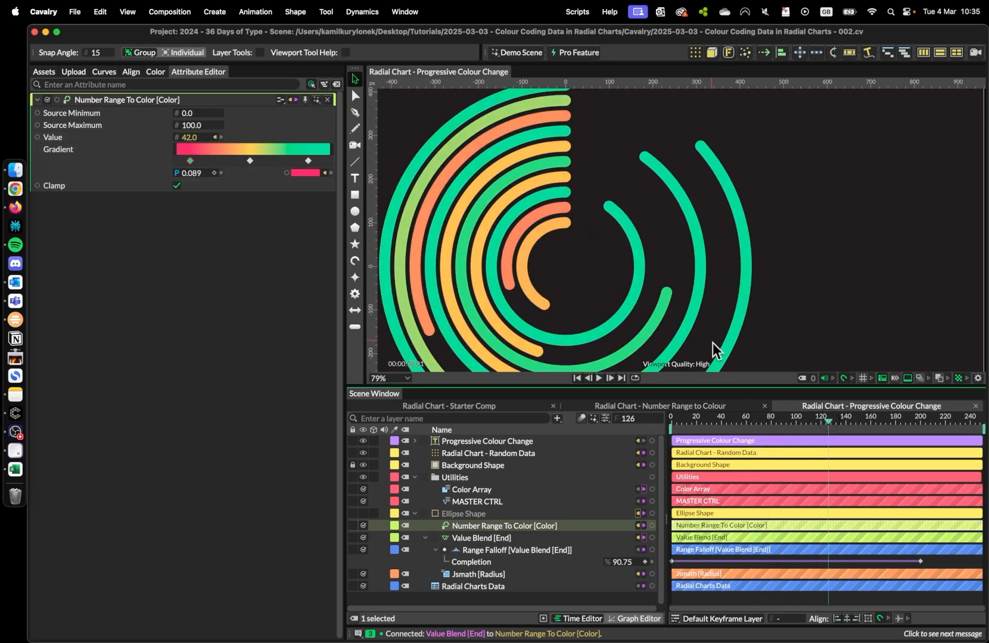
Move the green gradient stop to about 0.686 with pink and yellow close together before the midpoint, and scrub the animation to check the arcs
left_click_drag(195, 163, 282, 161)
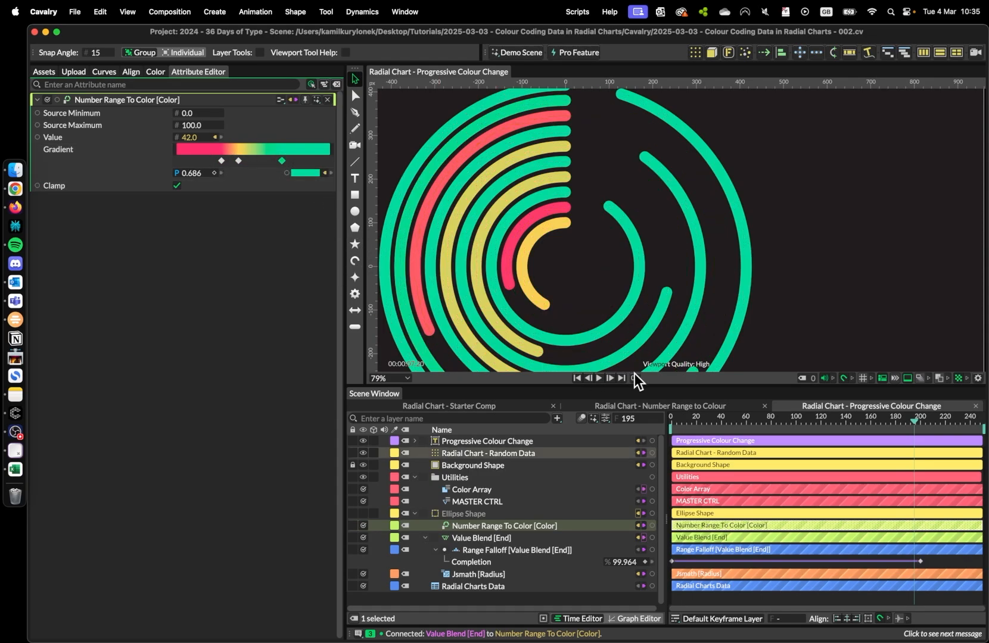
left_click_drag(721, 421, 888, 430)
scroll(852, 254, "down", 5)
left_click_drag(853, 254, 863, 225)
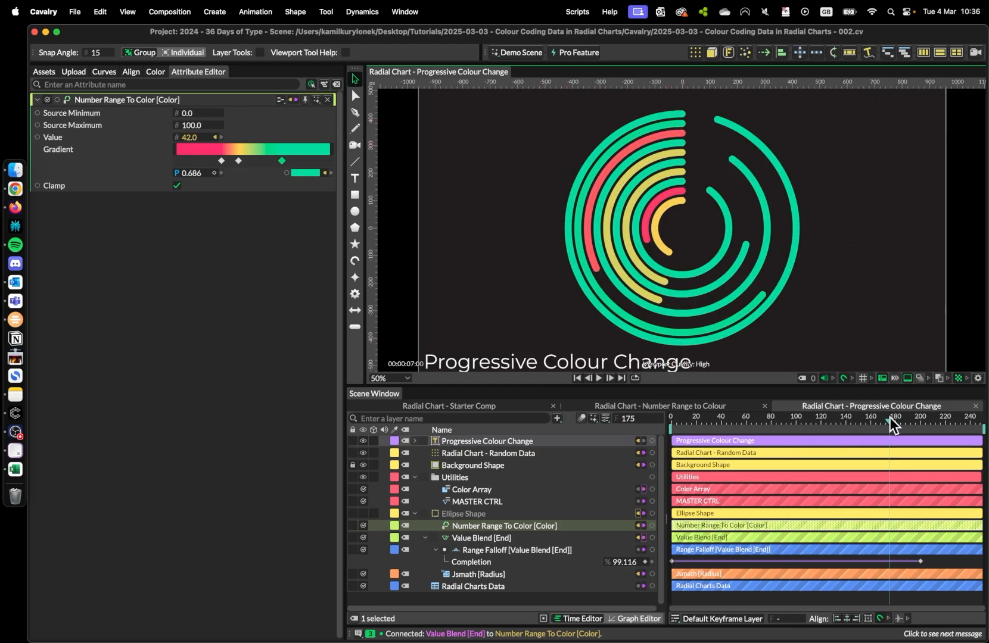
left_click_drag(889, 417, 745, 421)
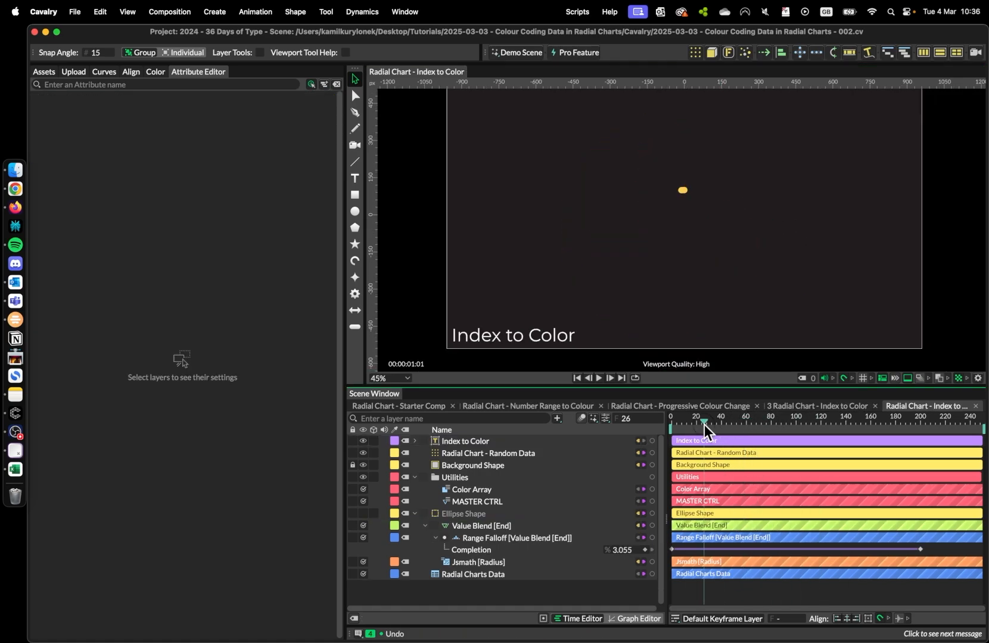
Switch to the Index to Color composition, go to about frame 205 and show the Ellipse Shape's stroke settings
left_click_drag(704, 425, 908, 436)
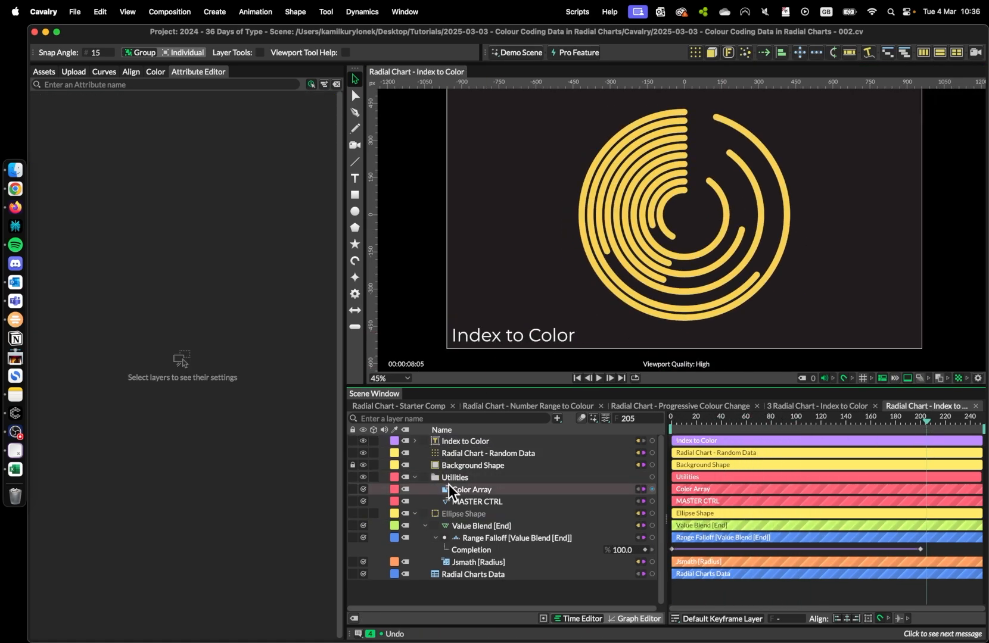
left_click(473, 514)
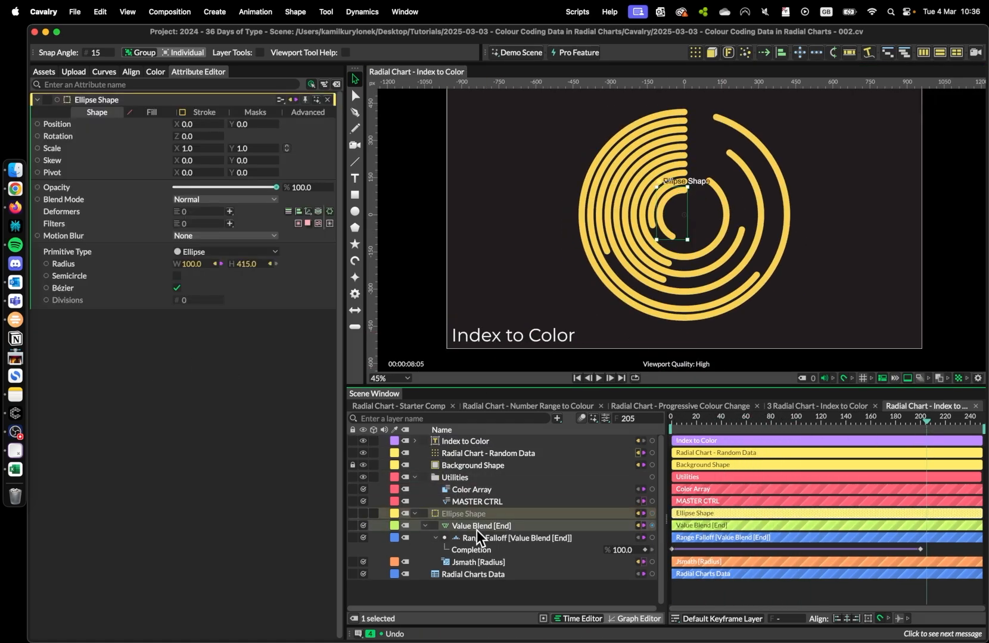
left_click(199, 112)
right_click(96, 153)
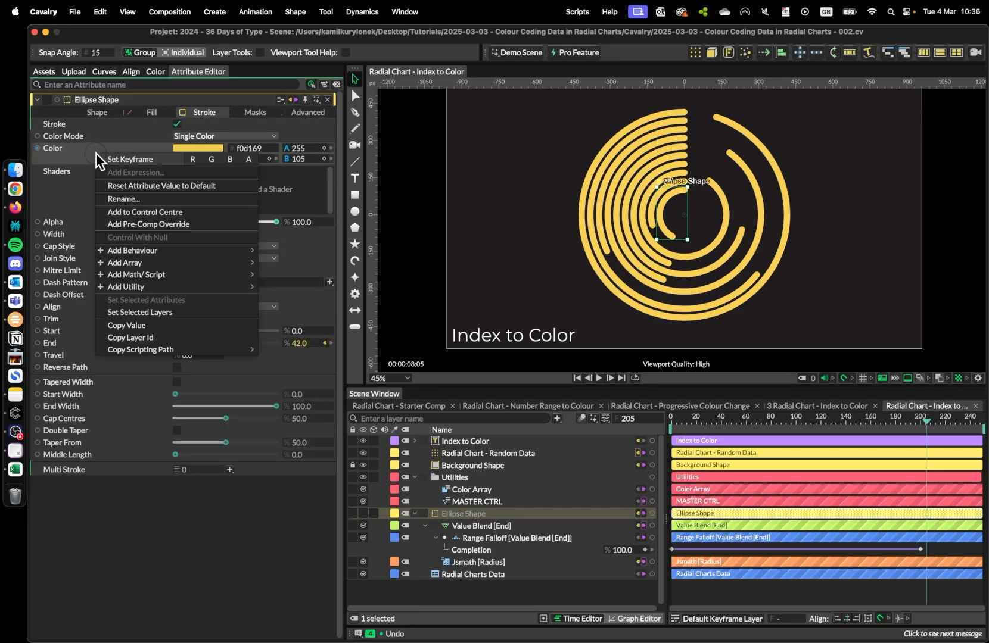
mouse_move(202, 248)
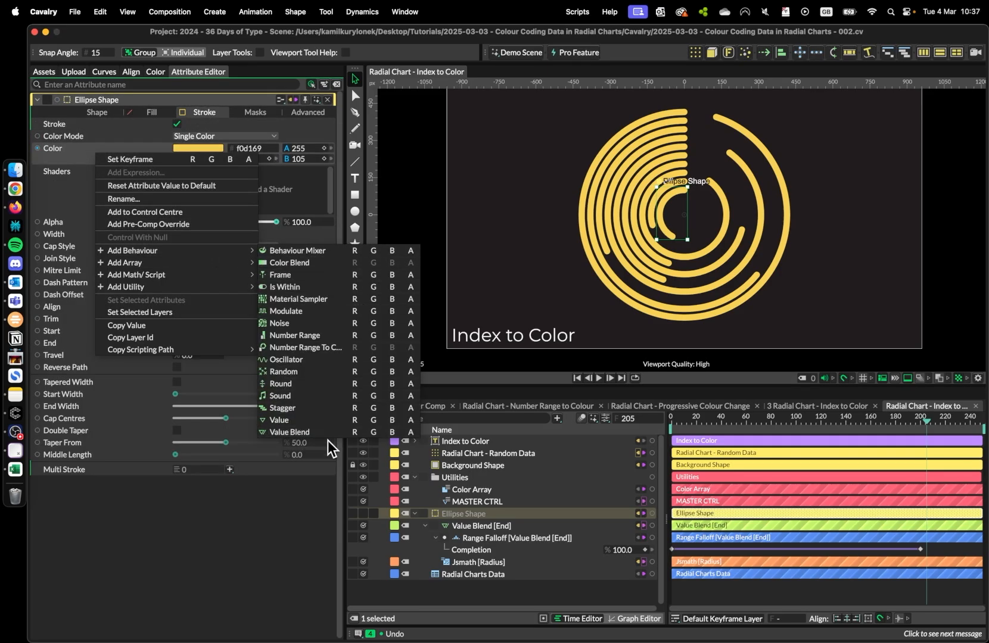
left_click(473, 590)
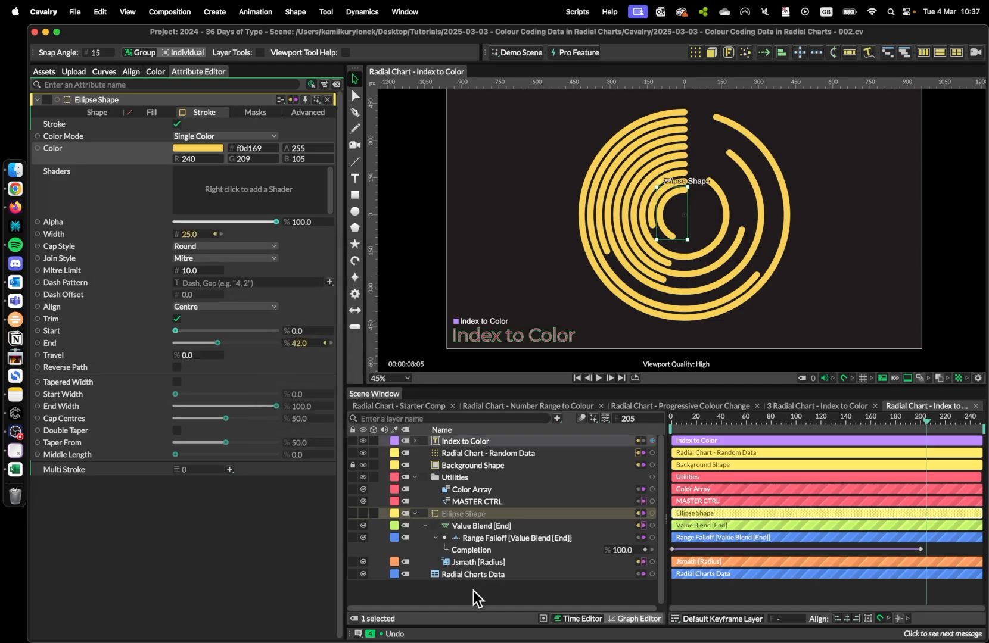
Add an Index To Color utility and connect it to the Ellipse Shape's stroke color
key("super+period")
type("ind")
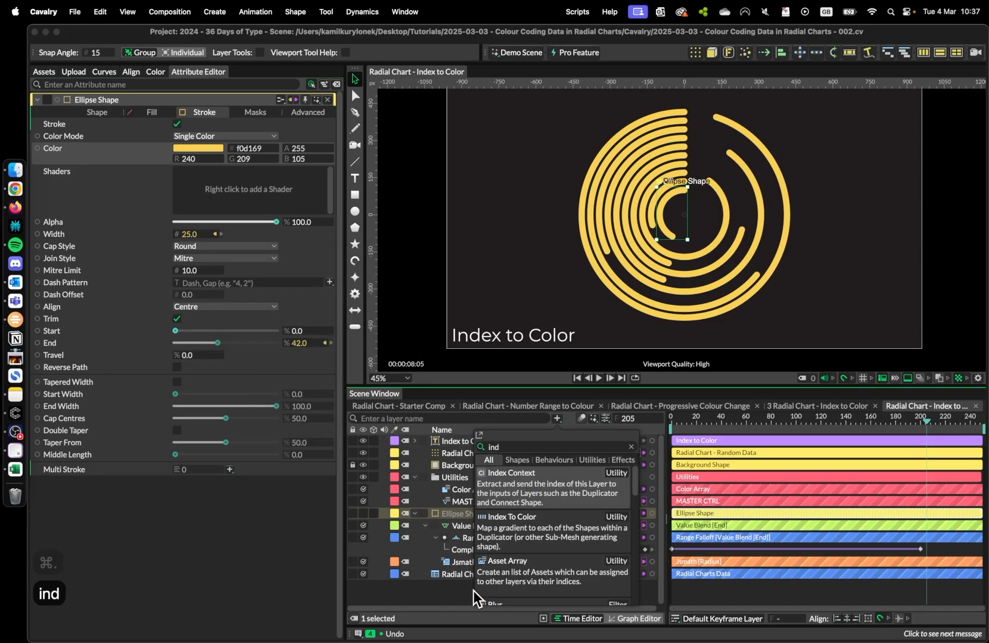
key("Down")
key("Return")
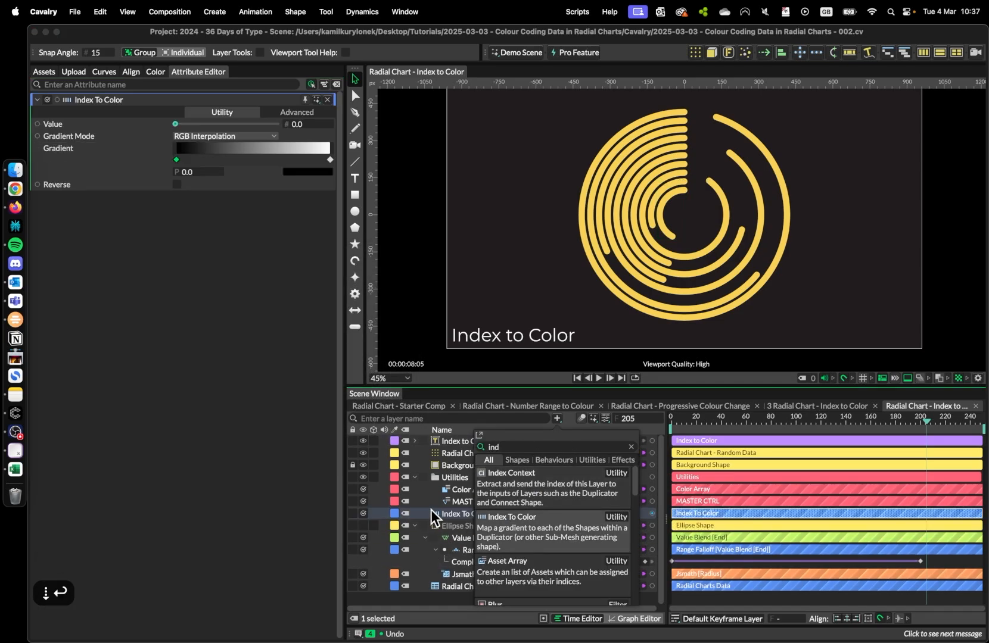
left_click(557, 420)
mouse_move(652, 525)
left_mouse_down()
mouse_move(288, 269)
mouse_move(166, 139)
mouse_move(196, 150)
left_mouse_up()
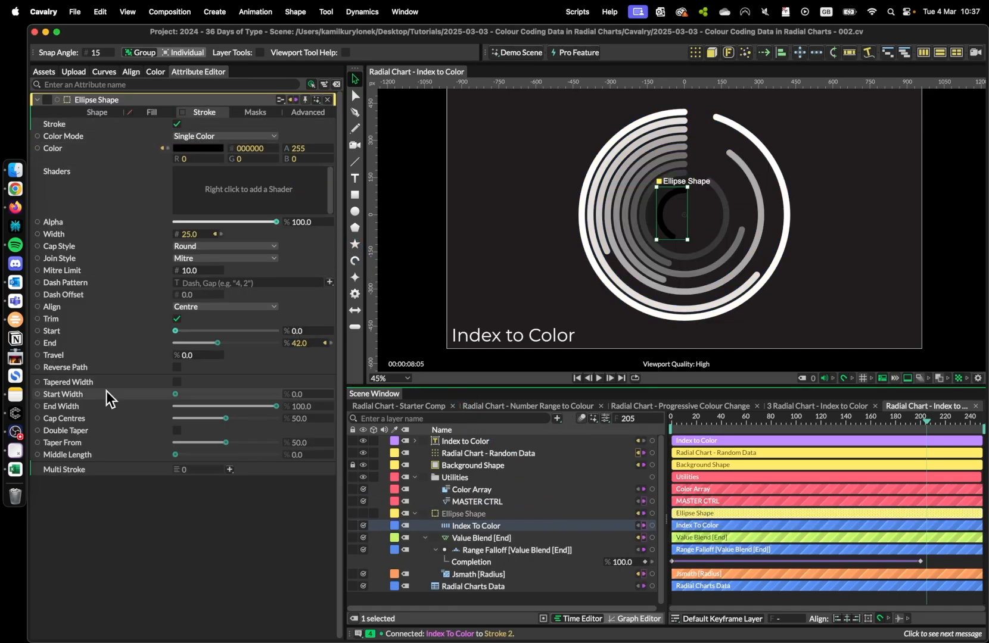
Add a middle stop to the Index To Color gradient and connect its three stops to the Color Array's pink, yellow and green
left_click(498, 525)
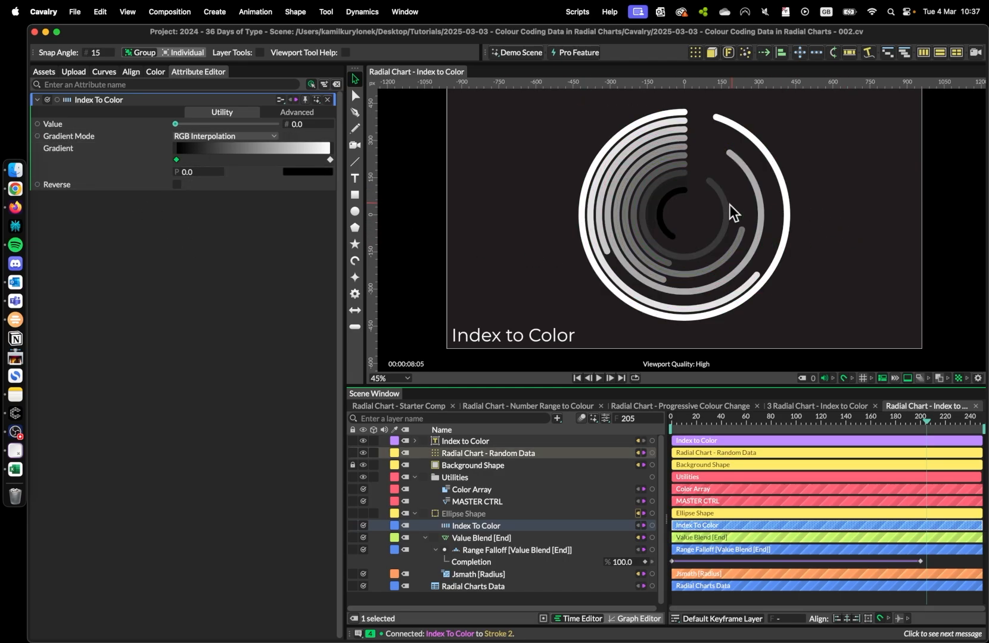
scroll(699, 203, "up", 5)
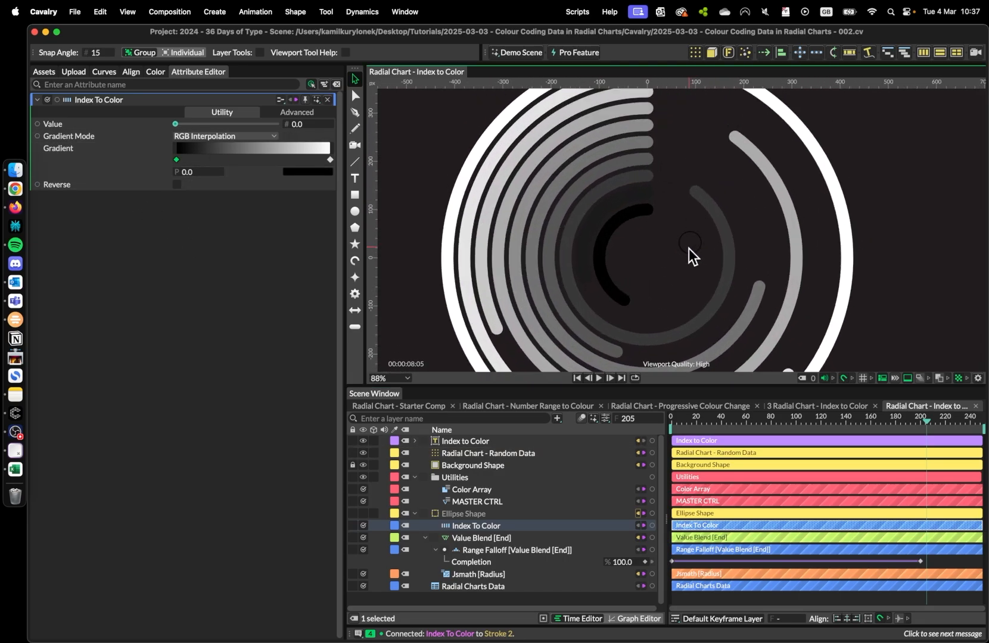
left_click_drag(689, 249, 688, 258)
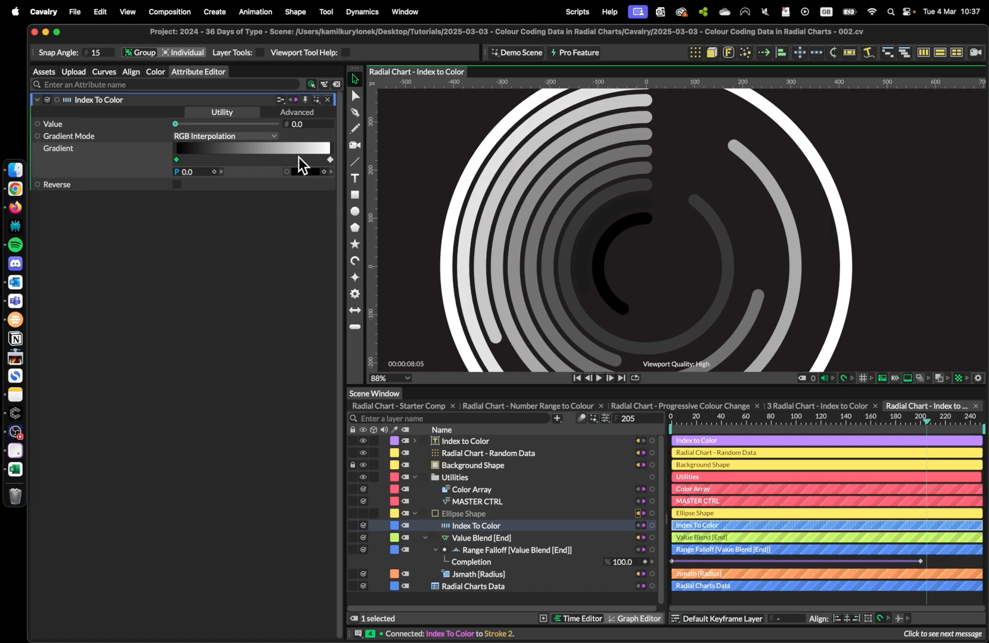
left_click(476, 490)
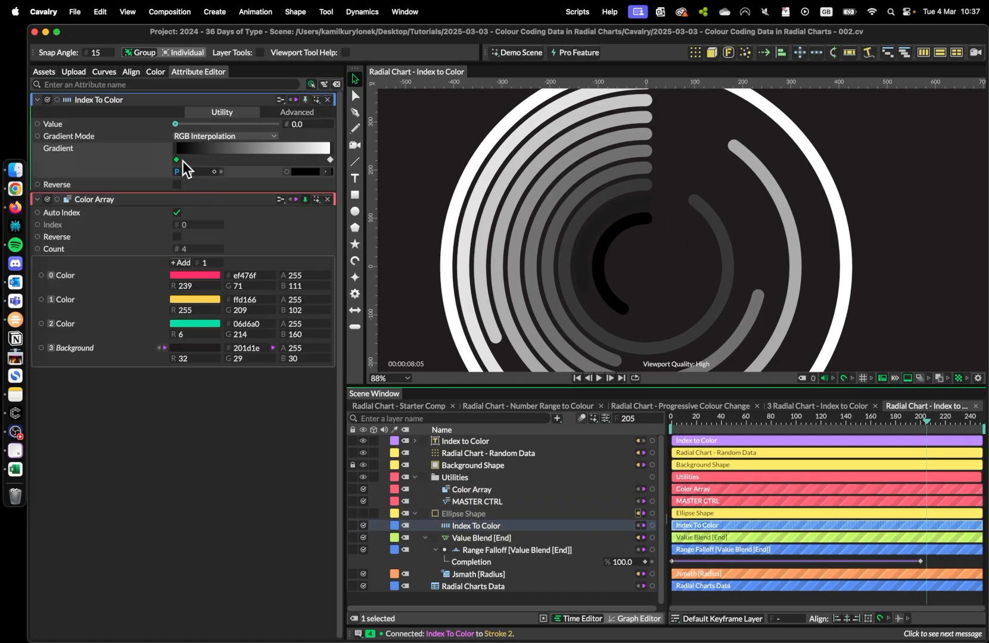
left_click(268, 160)
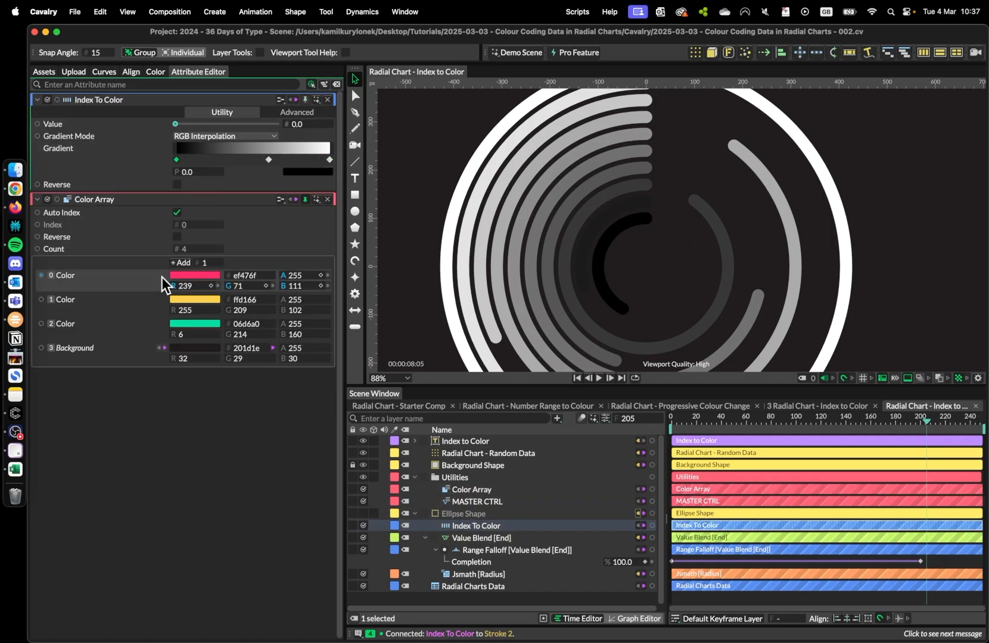
left_click_drag(41, 275, 307, 171)
left_click(269, 160)
left_click_drag(41, 299, 307, 172)
left_click(330, 160)
left_click_drag(41, 323, 307, 172)
scroll(641, 161, "down", 3)
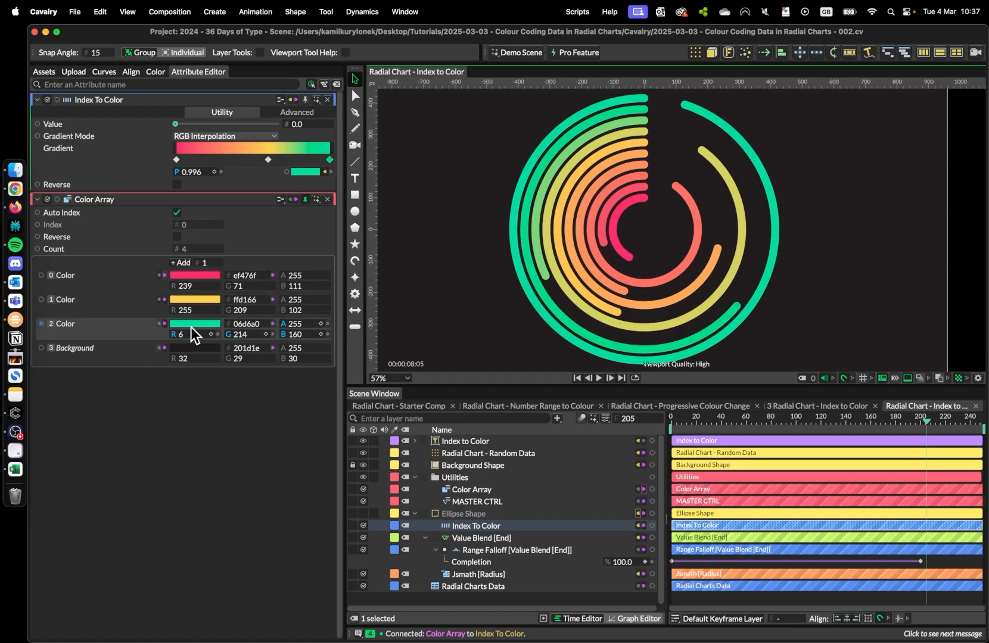
Try other stop positions in the Index To Color gradient, with pink moved inward, yellow at about 0.479 and green at the end
left_click_drag(176, 160, 199, 160)
left_click_drag(268, 160, 248, 161)
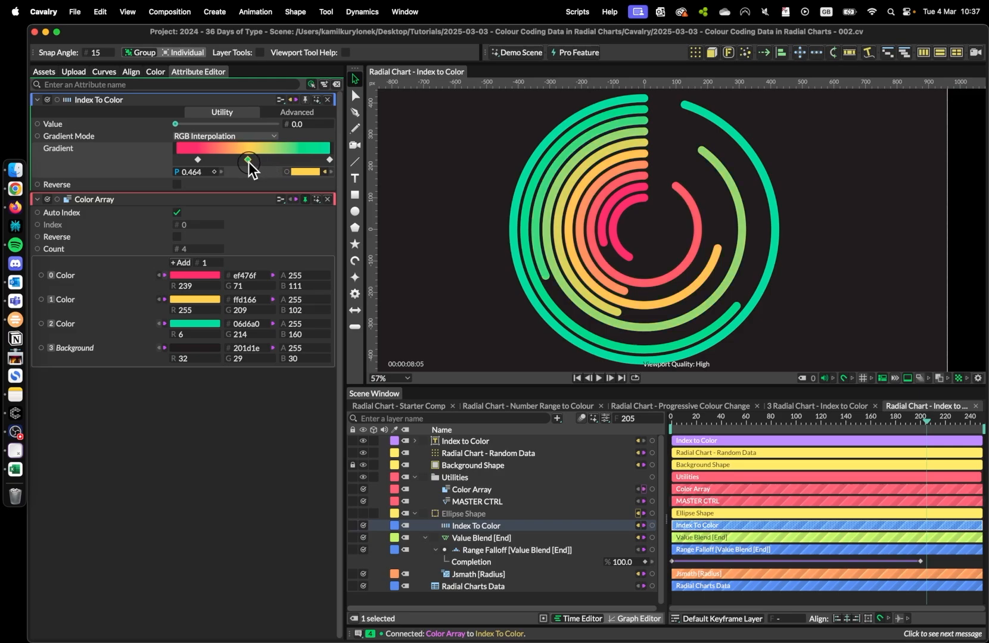
left_click_drag(324, 160, 330, 160)
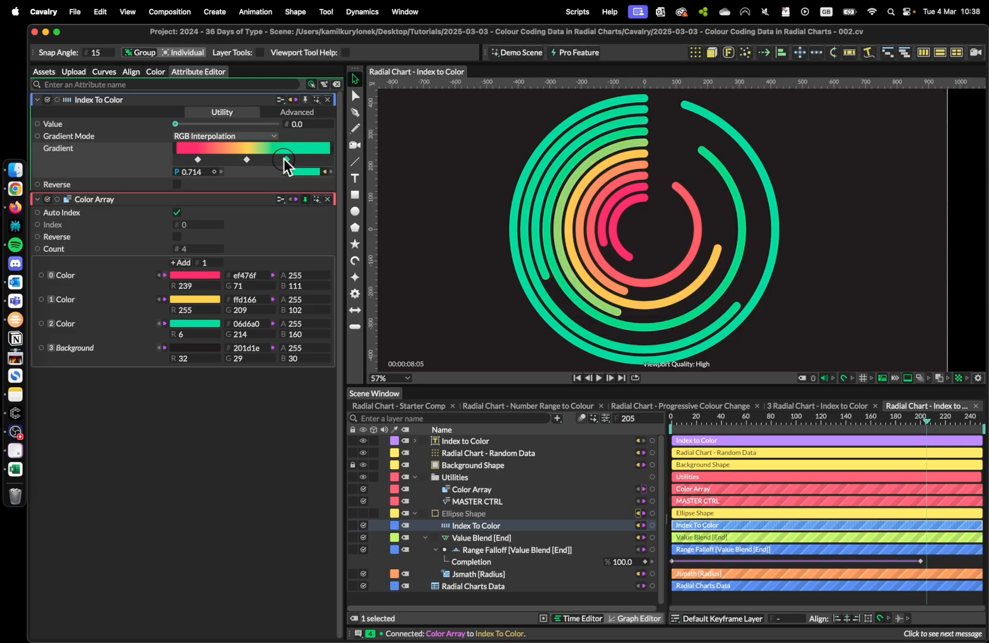
left_click(249, 160)
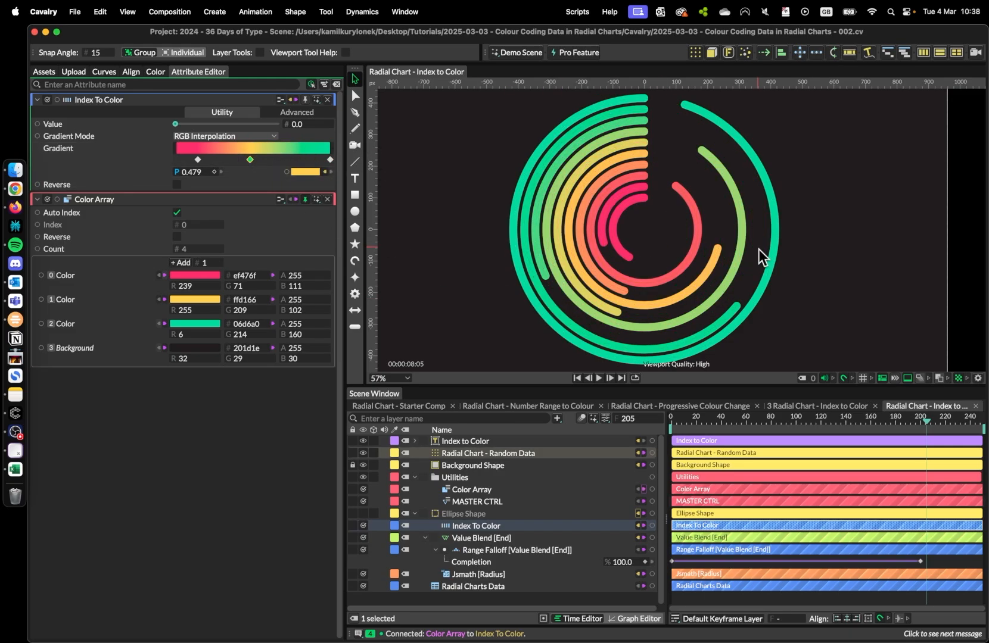
scroll(825, 224, "down", 2)
scroll(826, 224, "right", 3)
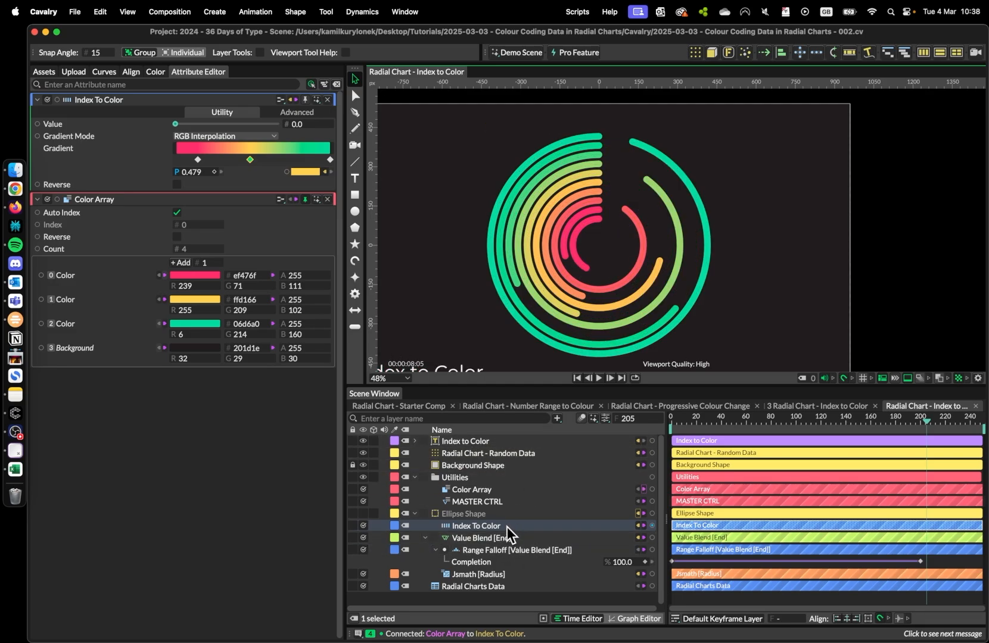
scroll(757, 349, "left", 3)
scroll(757, 349, "down", 1)
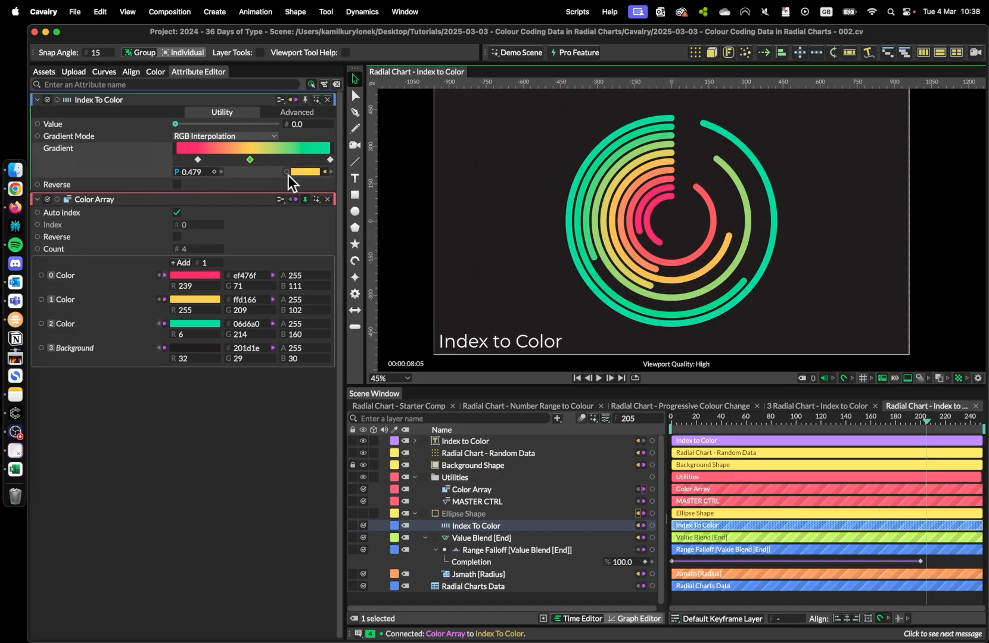
Replace the gradient's pink and yellow stops with one blue stop at about 0.21 and place the green stop at about 0.83
left_click(198, 160)
key("BackSpace")
left_click(250, 161)
key("BackSpace")
left_click(219, 159)
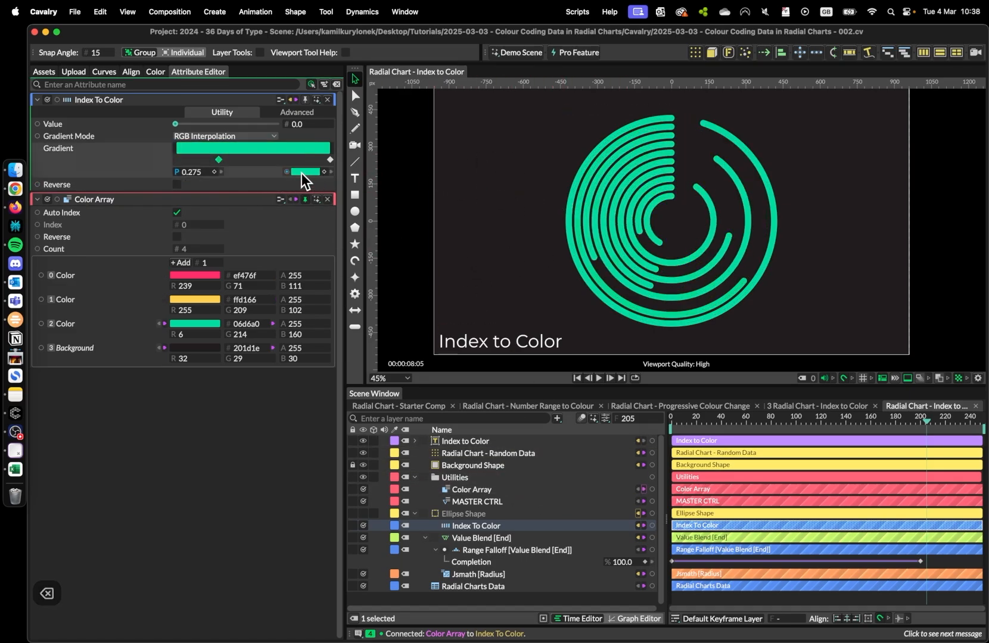
left_click(304, 172)
left_click_drag(291, 347, 310, 352)
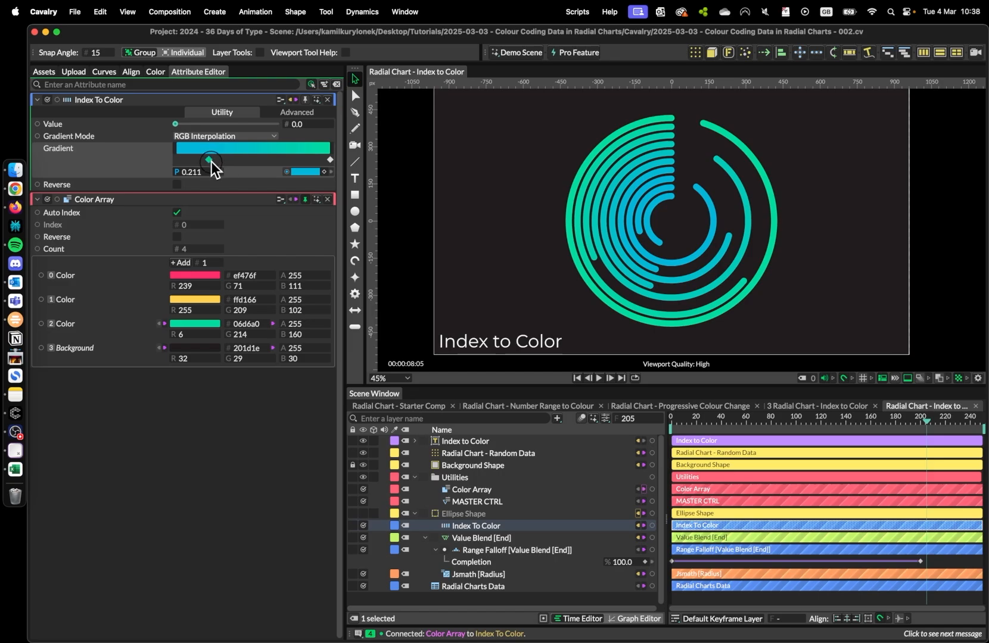
left_click_drag(323, 160, 302, 160)
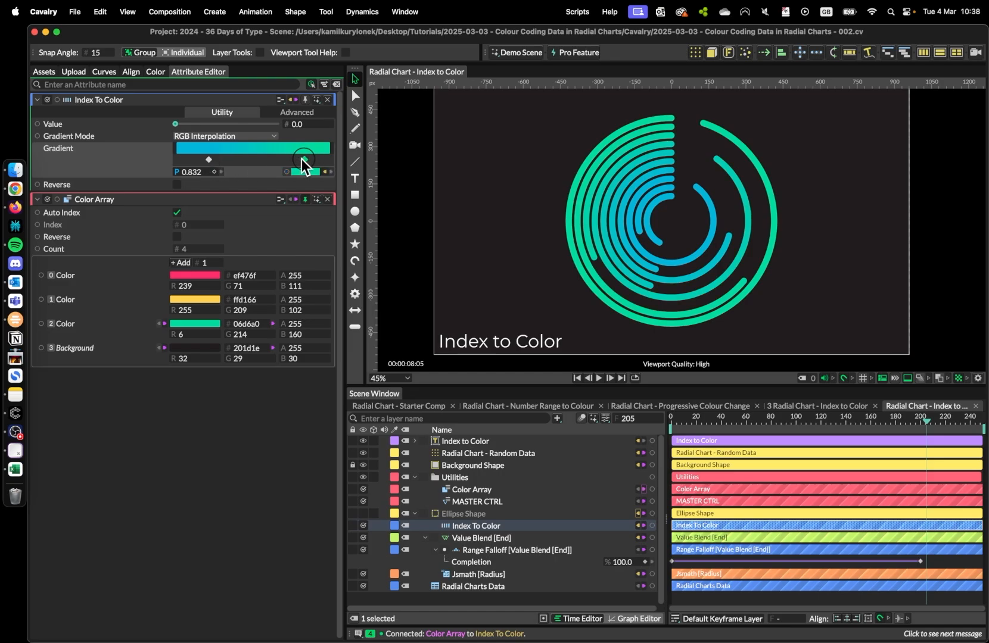
left_click(208, 162)
Switch to the Sorted with Colour composition and duplicate its Radial Charts Data layer
scroll(818, 282, "up", 1)
left_click_drag(718, 426, 935, 440)
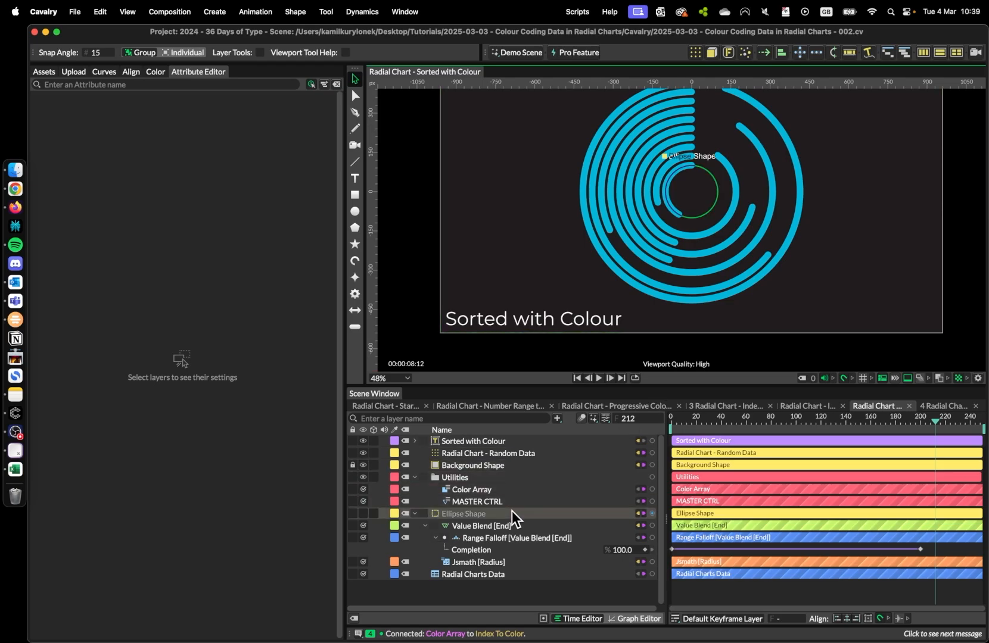
left_click(498, 578)
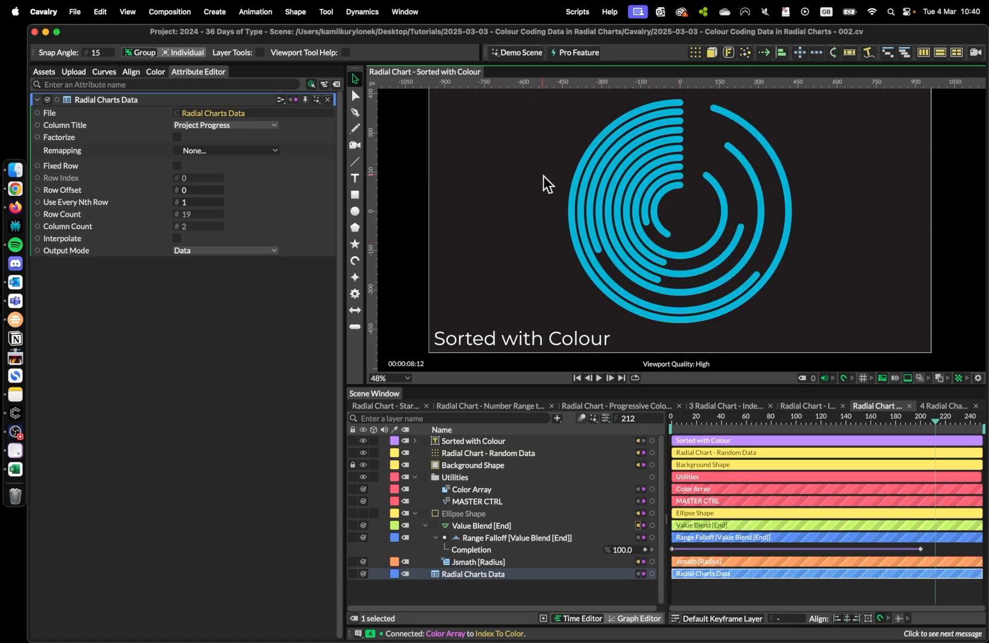
key("super+d")
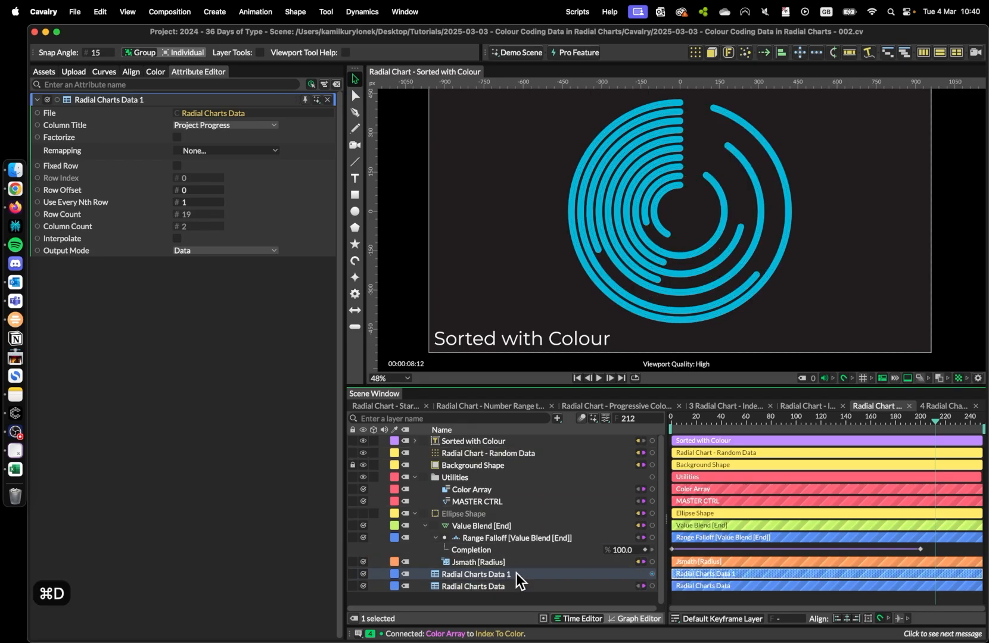
Rename the duplicated data layer as Radial Charts Data - Sorted and set its Output Mode to Sort Order (Ascending)
key("Return")
key("Right")
key("BackSpace")
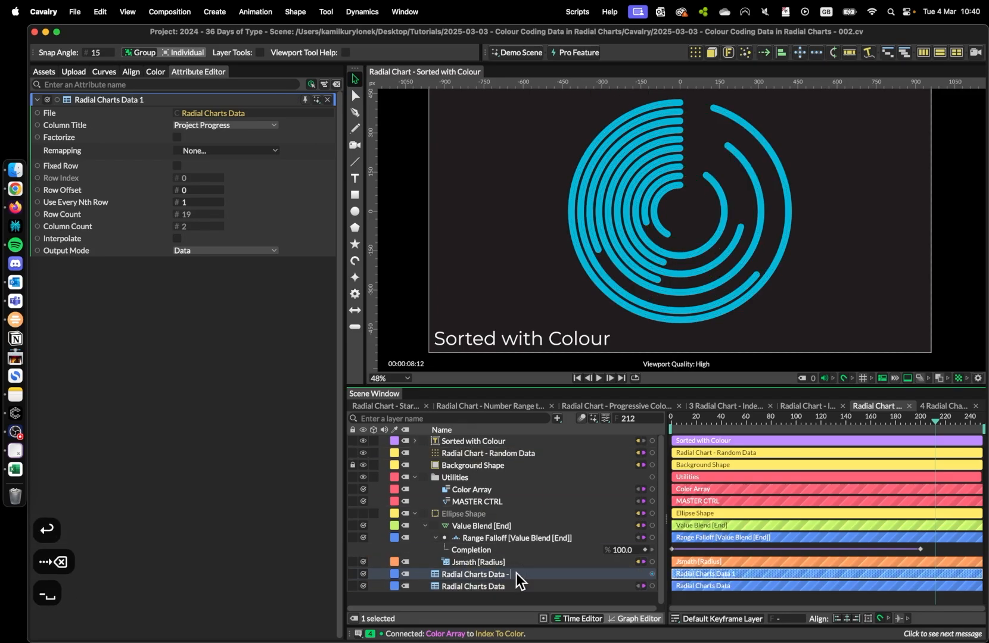
type("- Sorted")
key("Return")
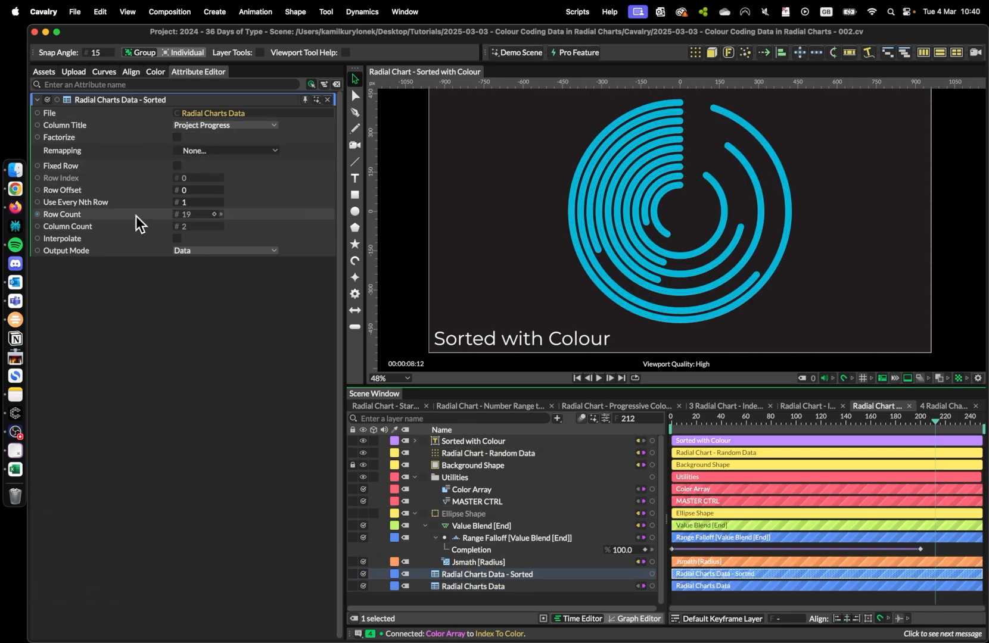
left_click(210, 251)
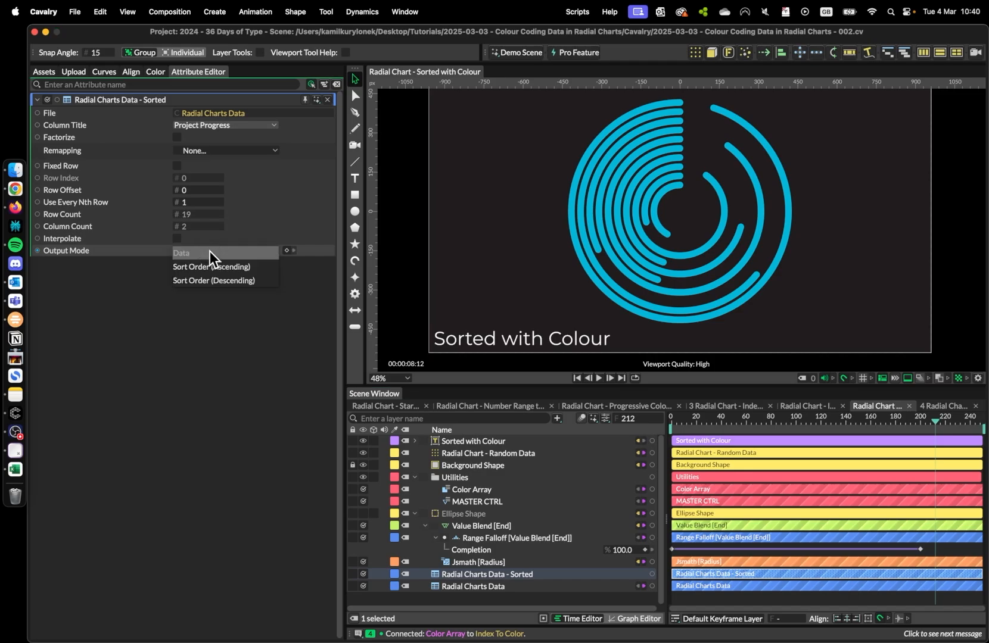
left_click(199, 266)
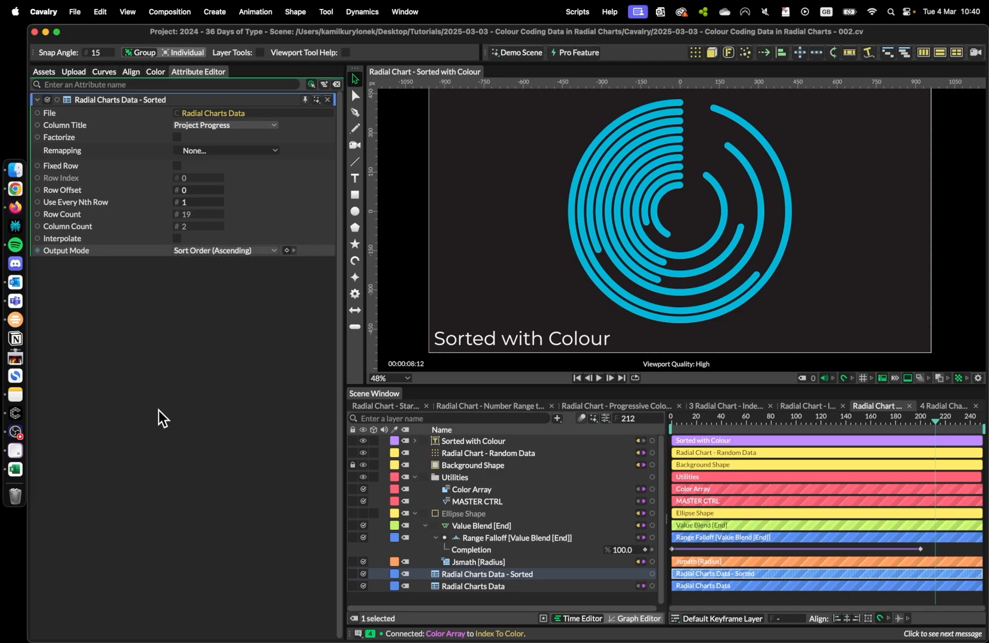
Replace the connection on Jsmath [Radius]'s IndexContext with Radial Charts Data - Sorted
left_click(486, 562)
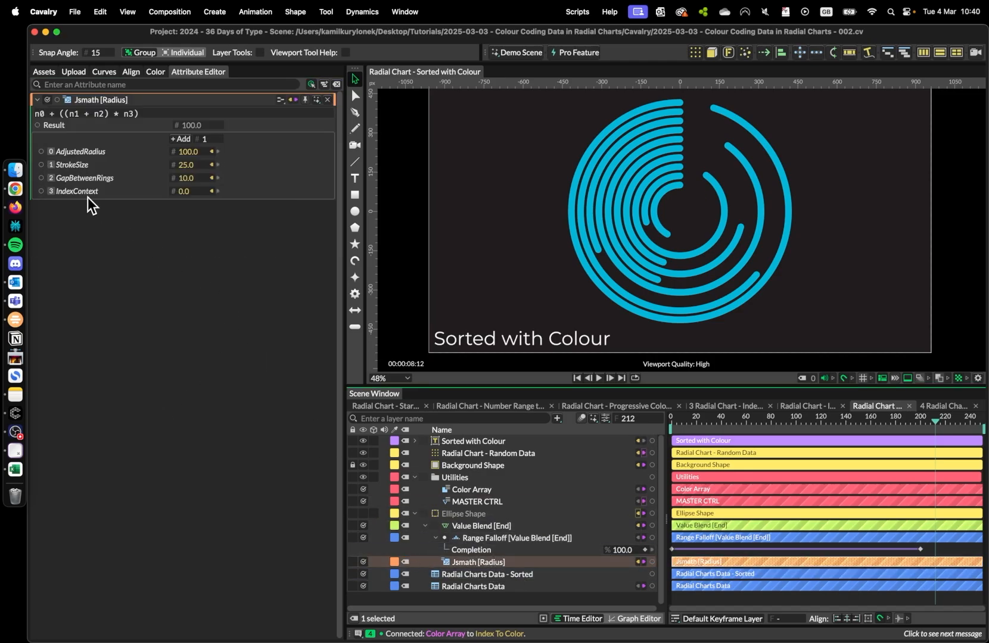
left_click(652, 574)
left_click_drag(651, 573, 195, 194)
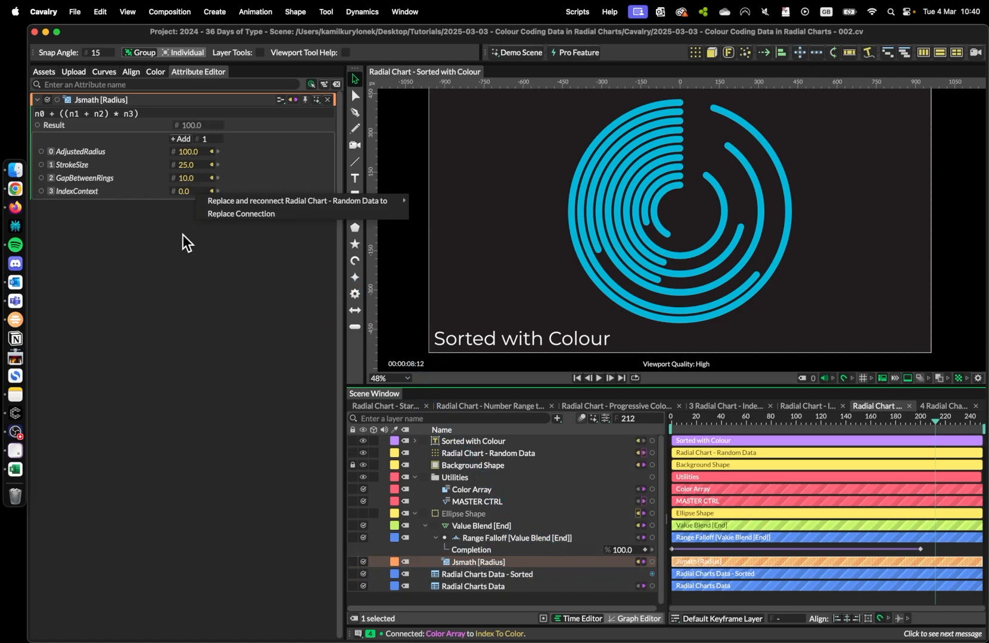
left_click(266, 216)
Check the sorted data's row count and set Number of Data Points in MASTER CTRL to 19
scroll(399, 239, "down", 2)
scroll(399, 239, "down", 1)
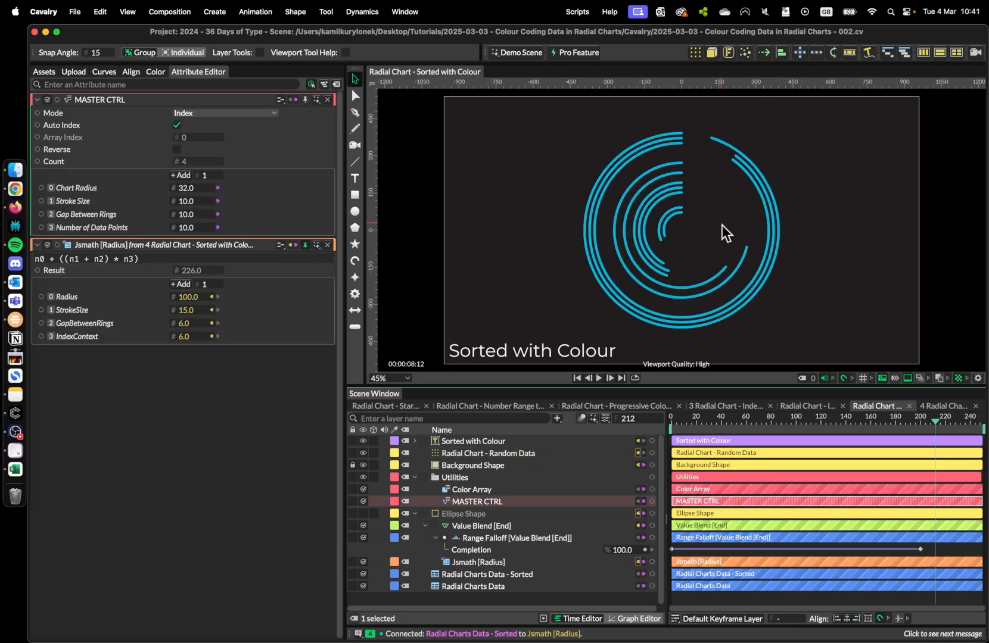
scroll(658, 225, "down", 1)
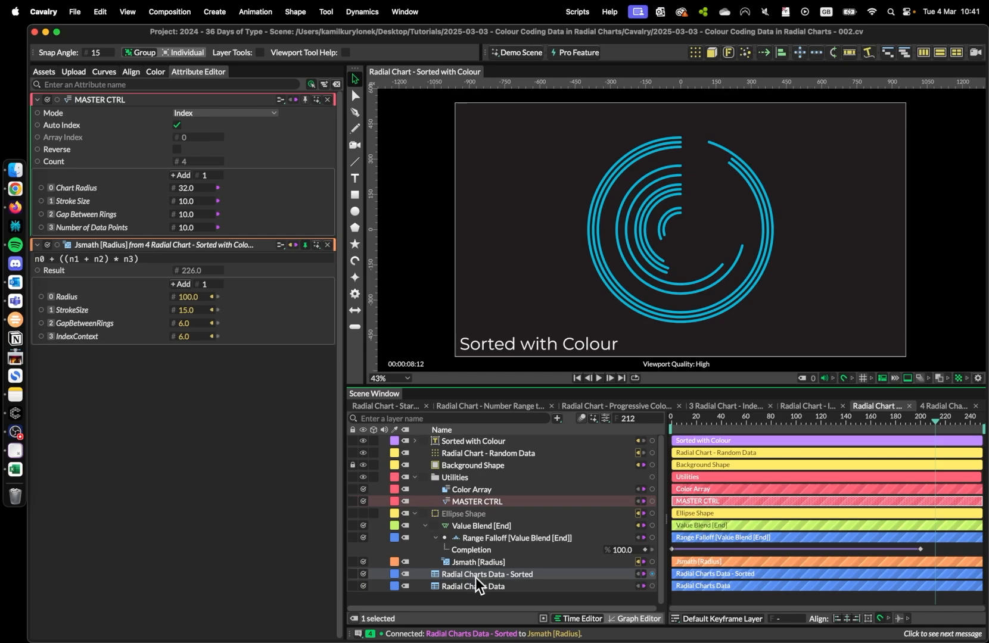
left_click(535, 575)
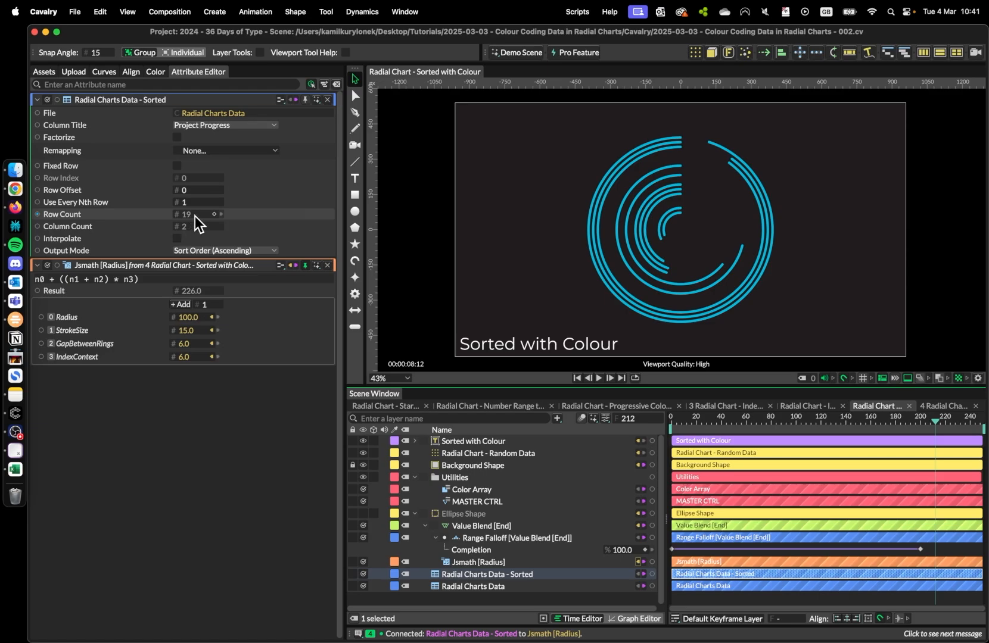
left_click(494, 501)
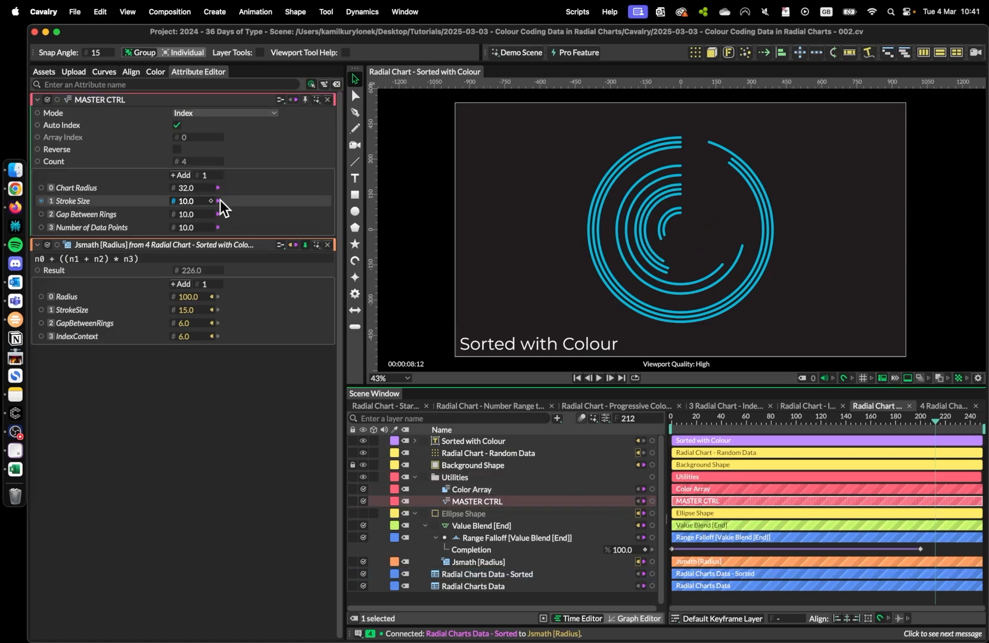
left_click(187, 228)
type("19")
key("Return")
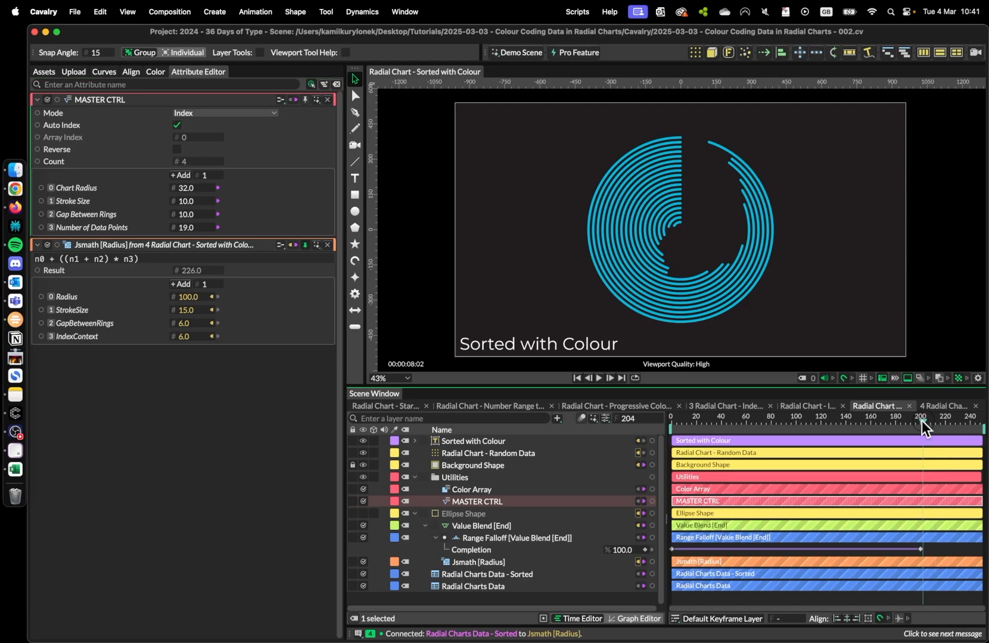
mouse_move(921, 420)
left_mouse_down()
mouse_move(703, 435)
mouse_move(930, 434)
left_mouse_up()
Add a Number Range To Color behaviour to the Ellipse Shape's stroke color and nest it under the Ellipse Shape
left_click(464, 513)
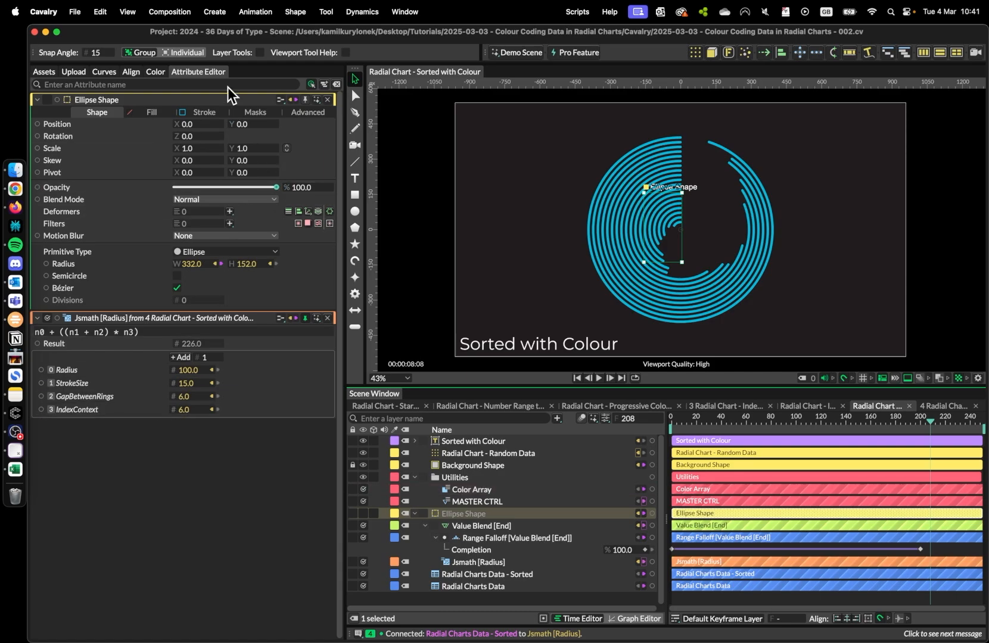
left_click(205, 111)
right_click(123, 150)
mouse_move(189, 247)
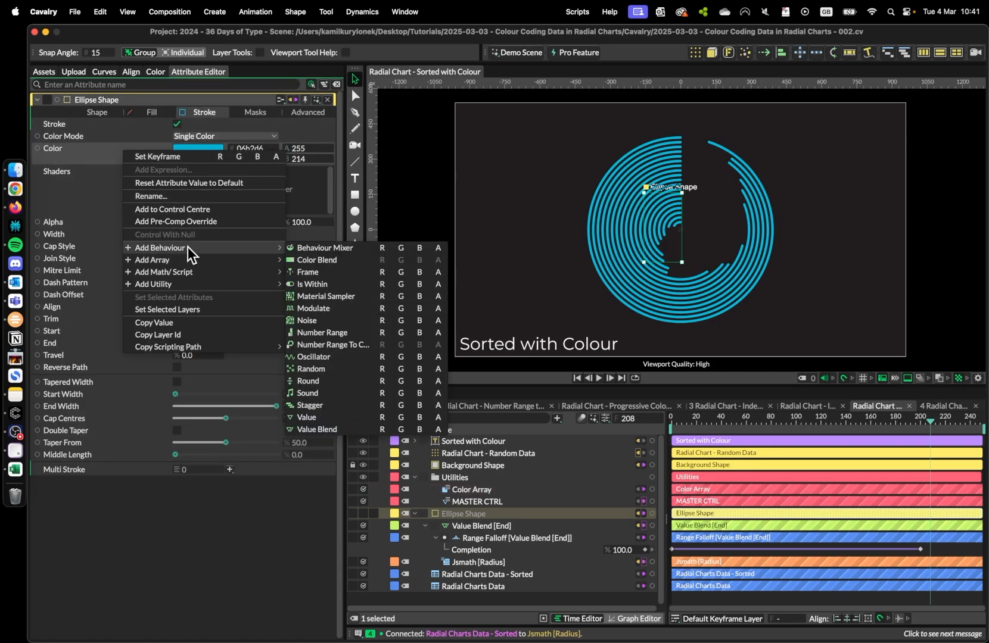
left_click(322, 345)
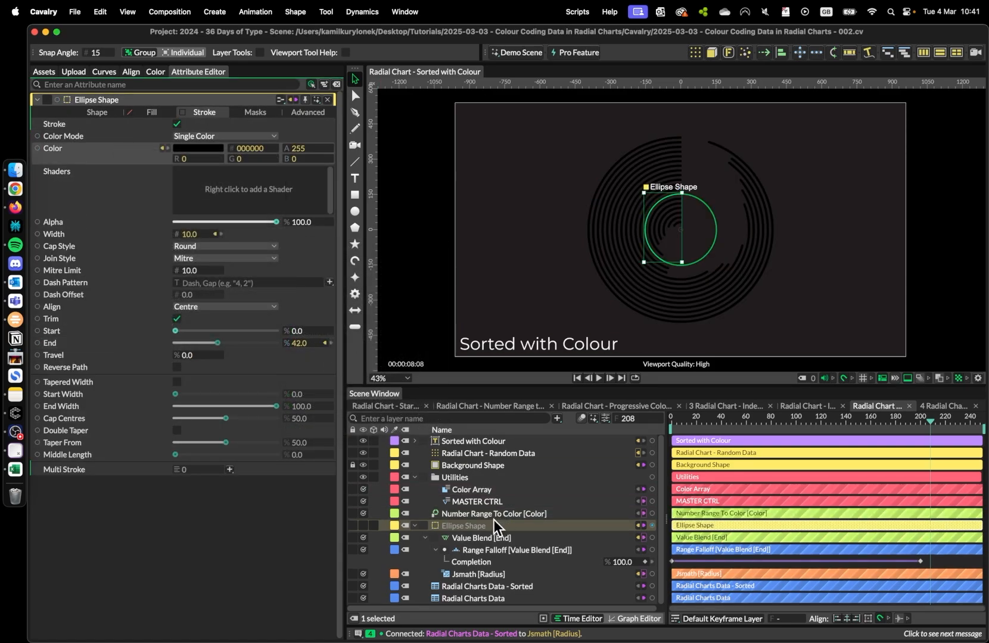
left_click_drag(492, 517, 477, 527)
Connect the Color Array's pink, green and yellow to the Number Range To Color gradient's start, end and middle stop at 0.521
left_click(468, 490)
left_click_drag(41, 176, 306, 350)
left_click(330, 339)
left_click_drag(40, 225, 304, 351)
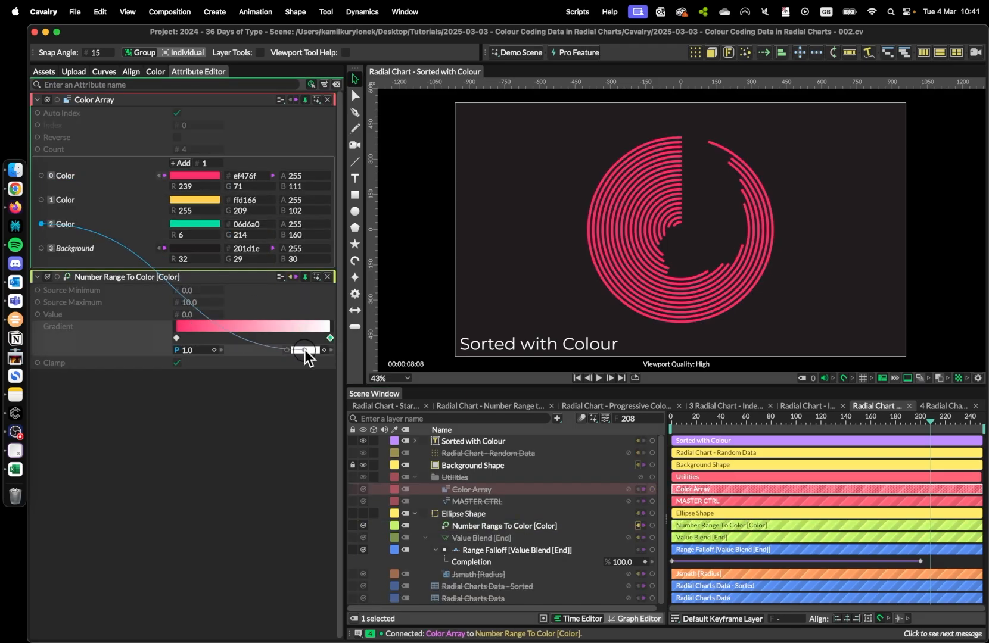
left_click_drag(41, 201, 305, 350)
left_click_drag(651, 587, 177, 316)
double_click(201, 302)
type("19")
key("super+z")
key("super+z")
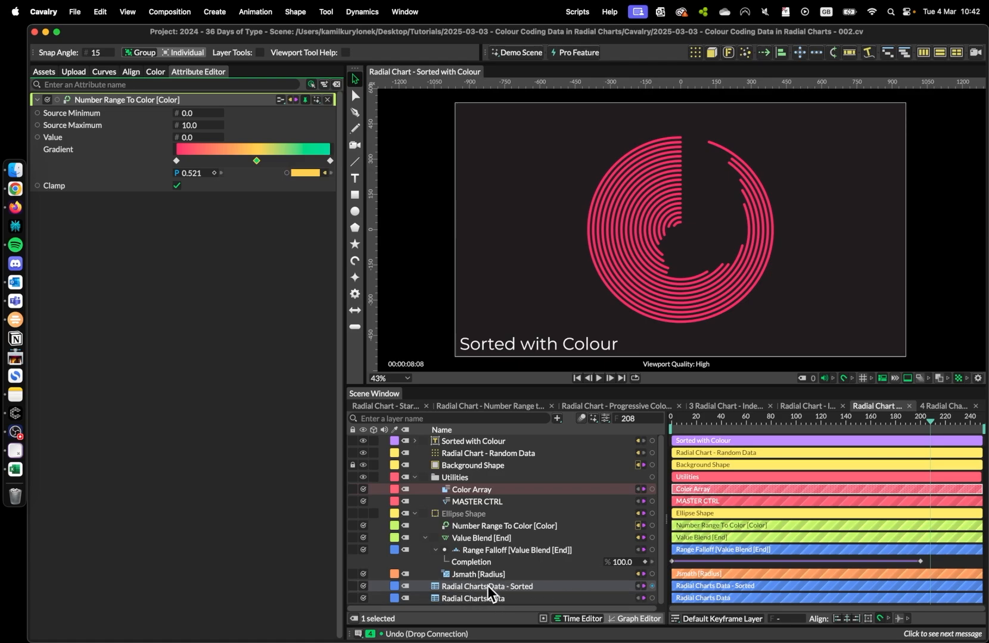
Connect Radial Charts Data - Sorted to Number Range To Color's Value and set its Source Maximum to 18
left_click_drag(652, 587, 185, 136)
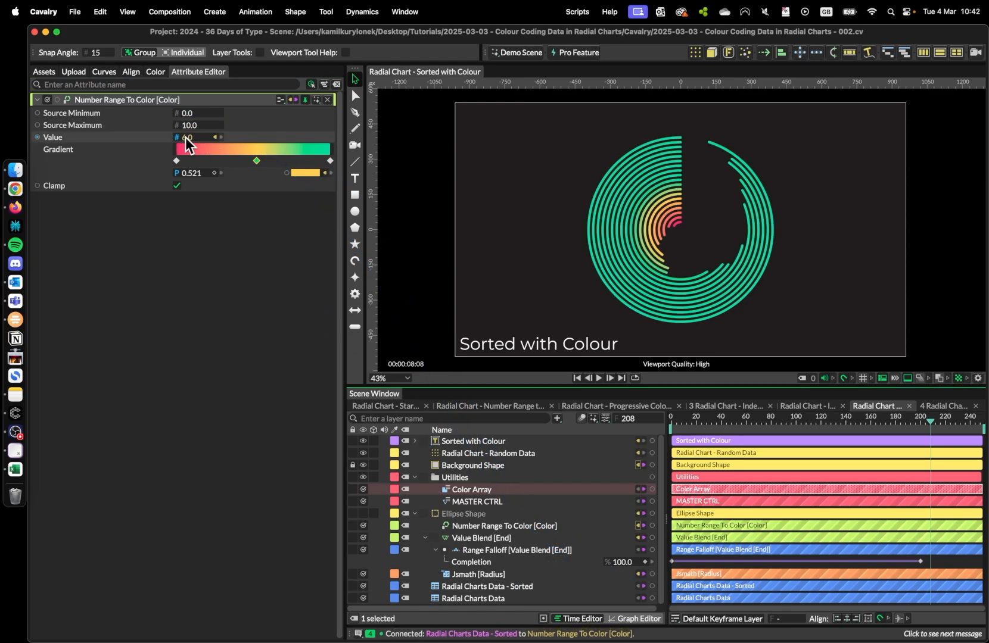
left_click(498, 587)
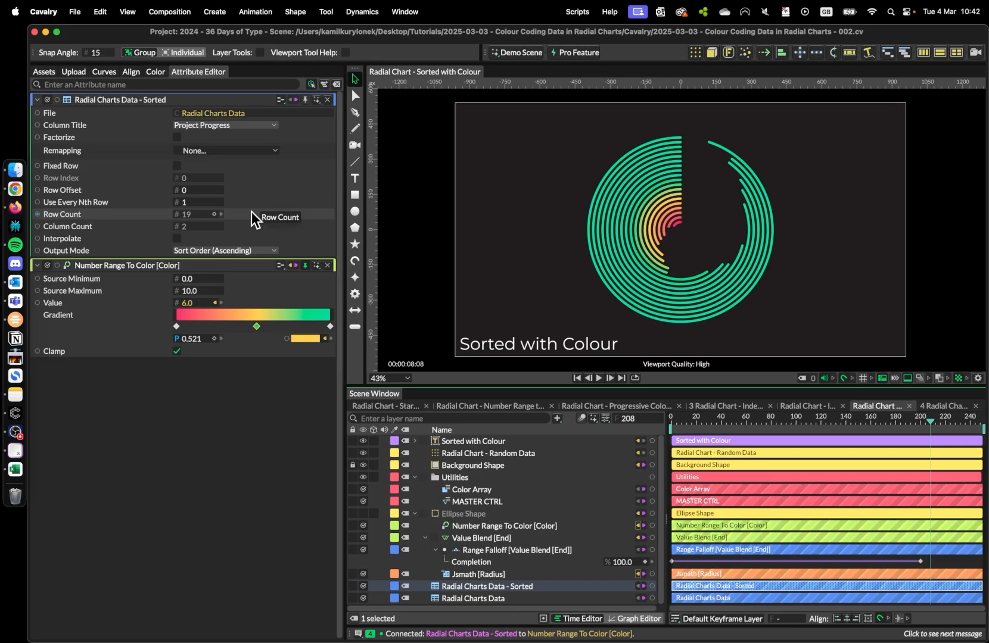
left_click(189, 290)
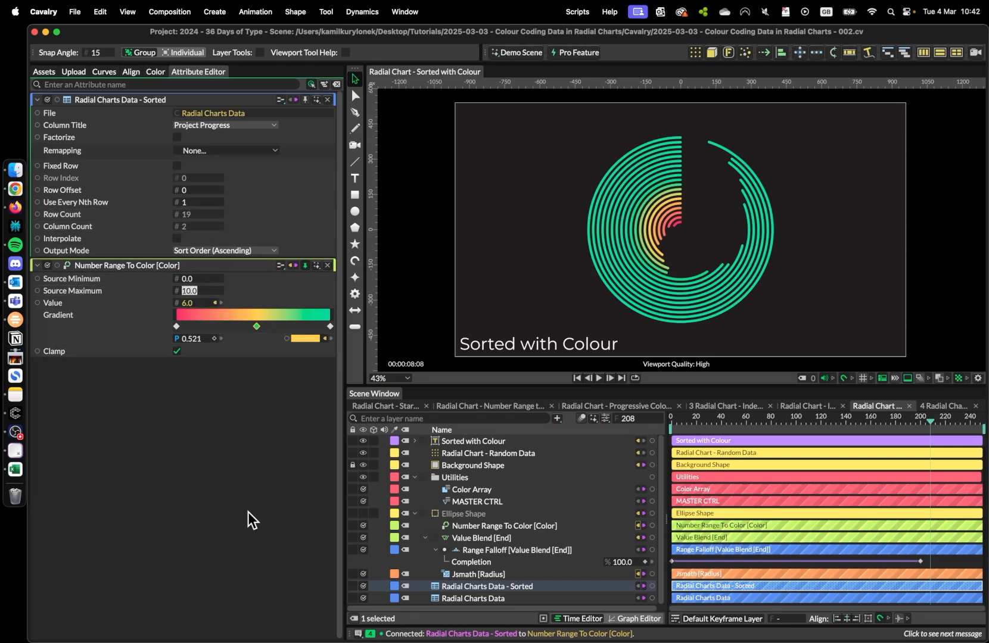
type("18")
key("Return")
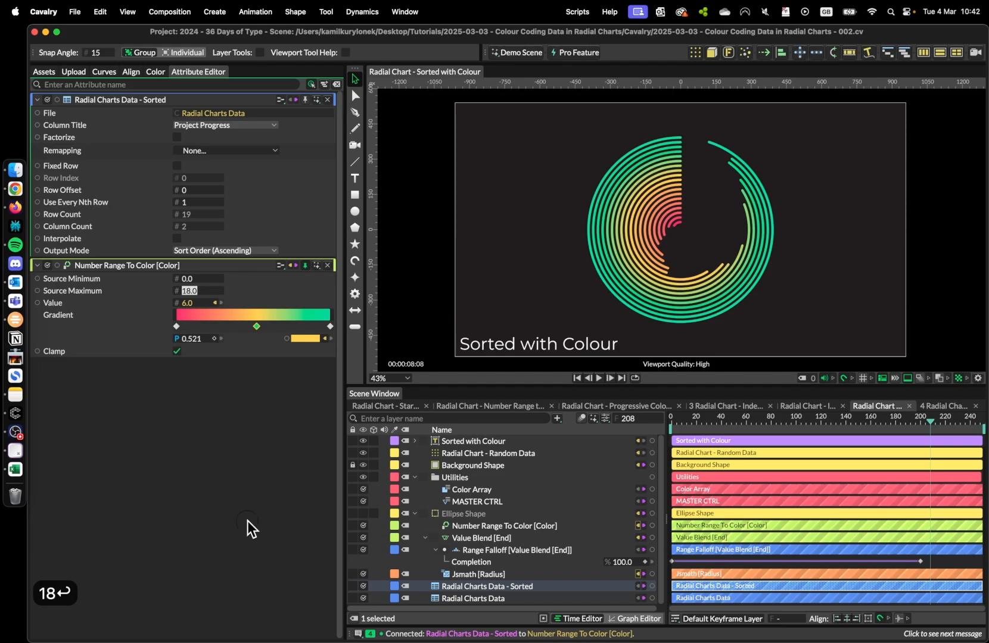
Examine the sorted chart's arc colors up close and scrub through its animation, then unpin Number Range To Color
scroll(764, 254, "up", 3)
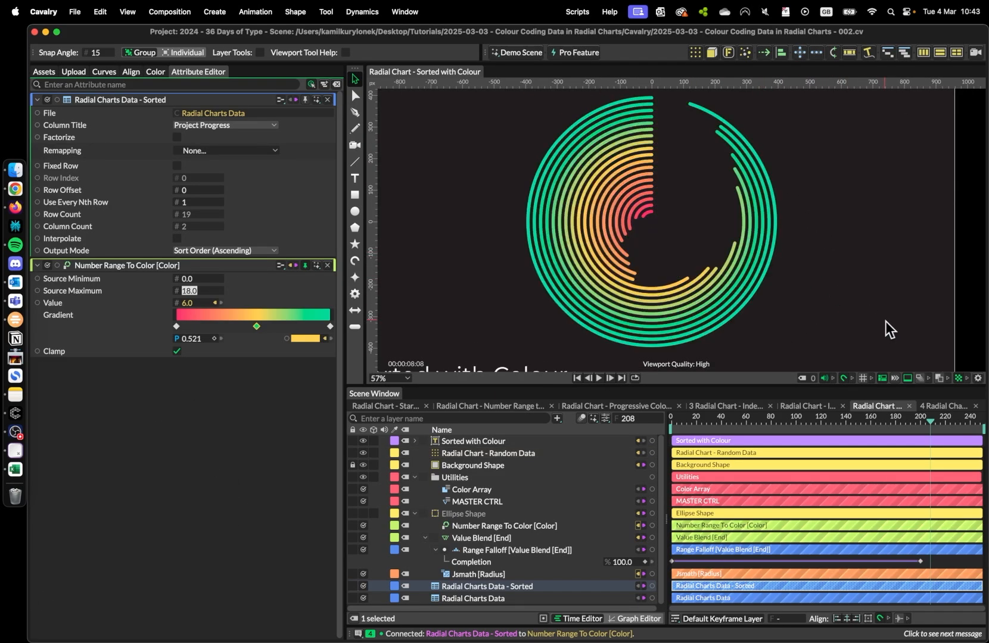
scroll(874, 218, "up", 1)
scroll(853, 230, "down", 2)
left_click_drag(856, 223, 758, 245)
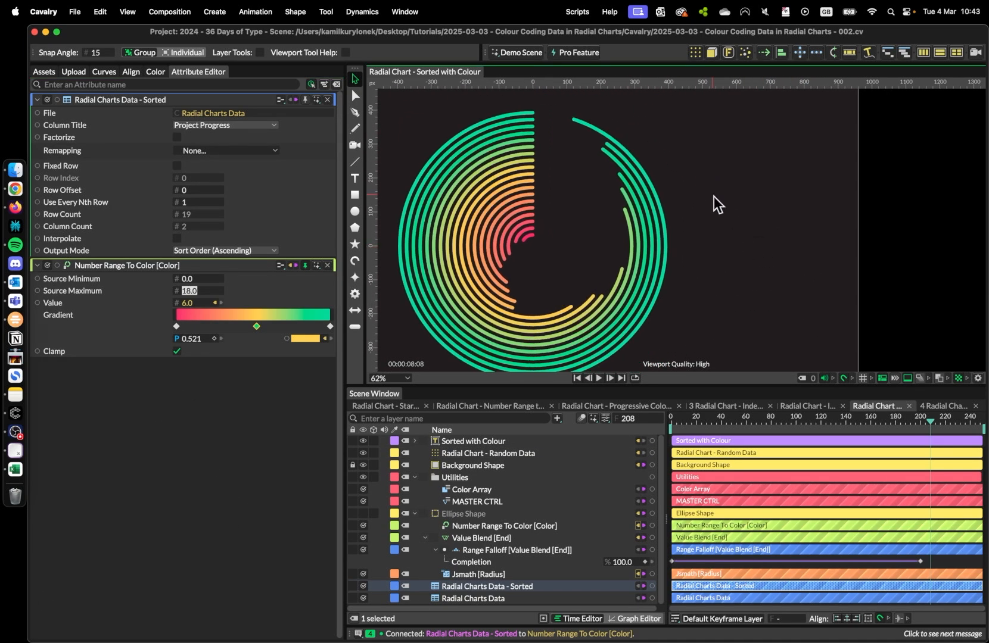
left_click_drag(928, 420, 787, 427)
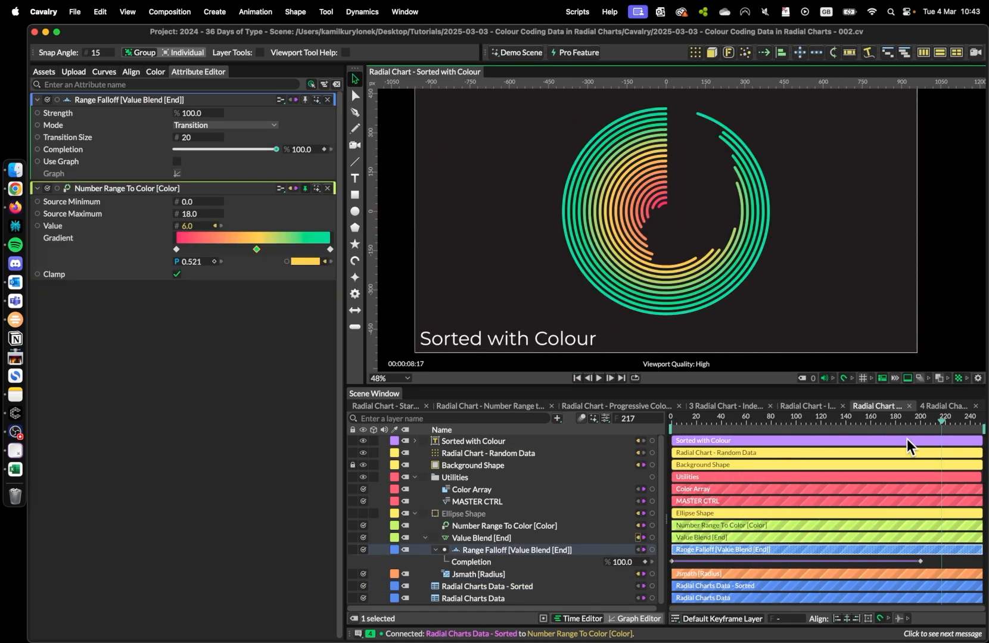
mouse_move(933, 420)
left_mouse_down()
mouse_move(690, 424)
mouse_move(941, 428)
left_mouse_up()
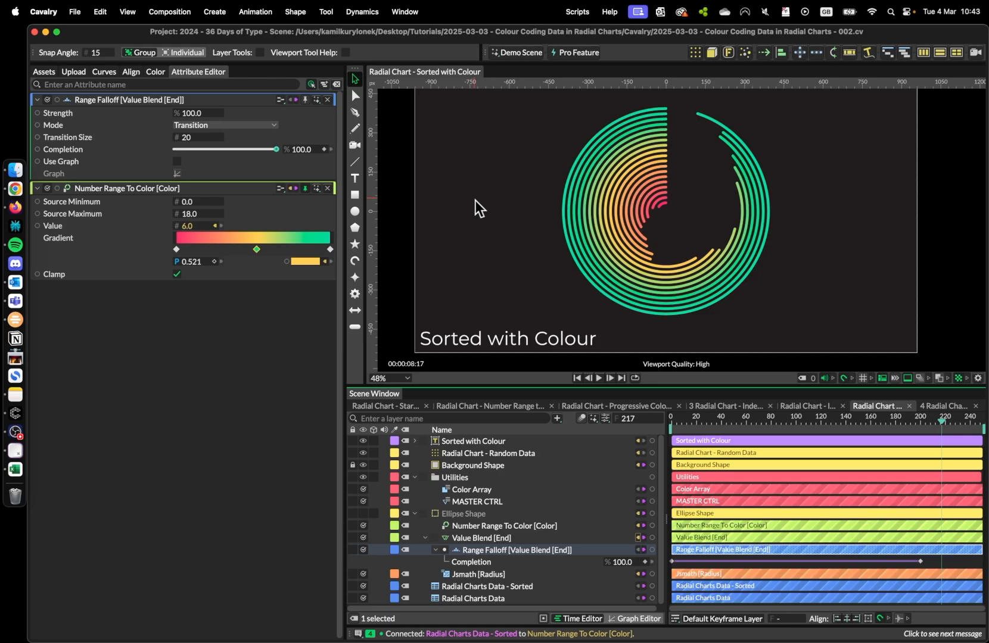
left_click(303, 188)
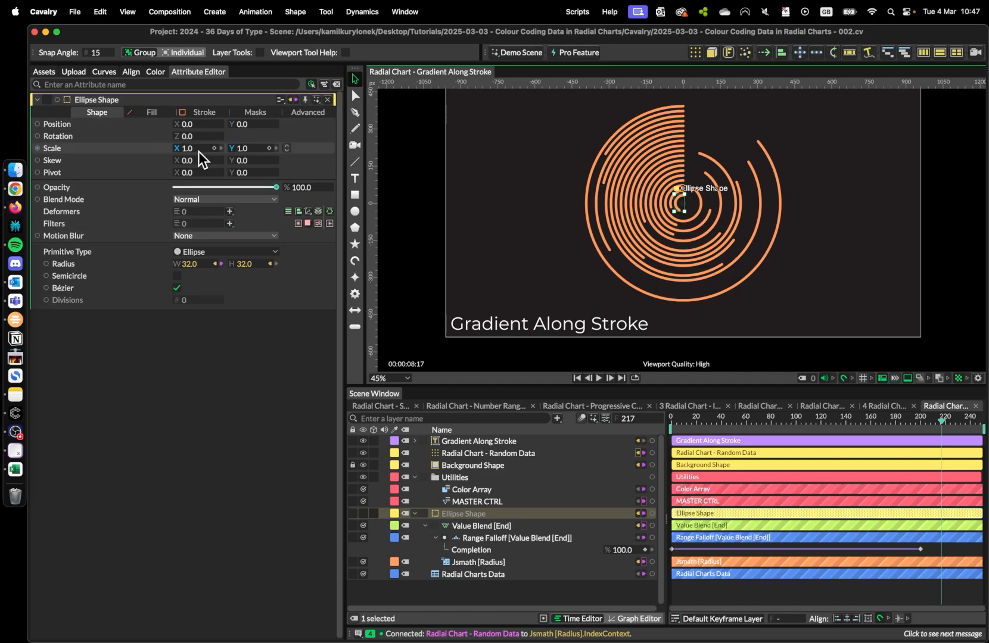
Set the Ellipse Shape's stroke Color Mode to Gradient and place its black stop at about 0.12 and white stop at 0.832
left_click(204, 113)
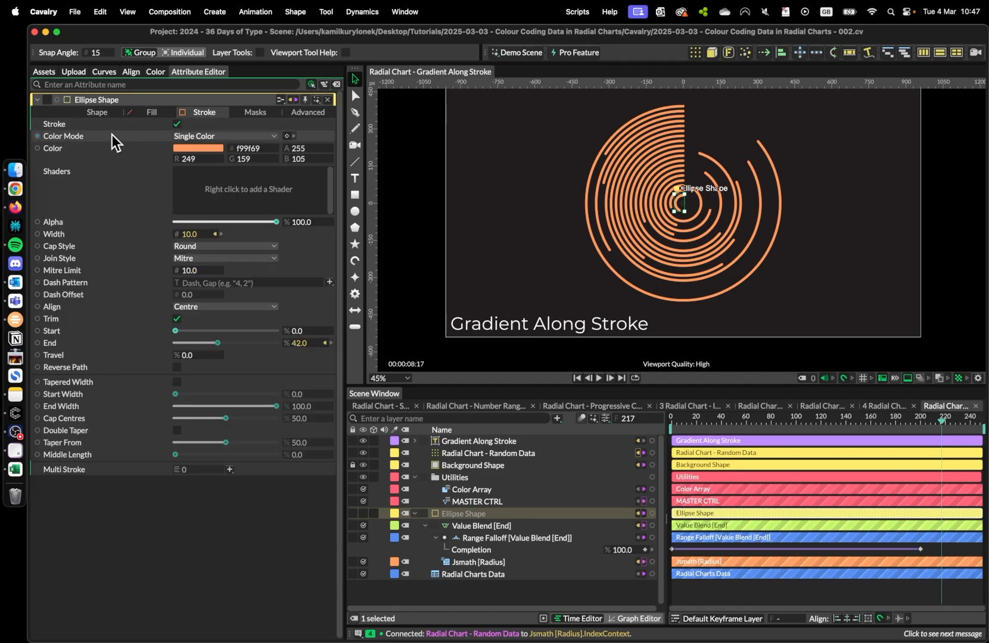
left_click(219, 136)
left_click(197, 152)
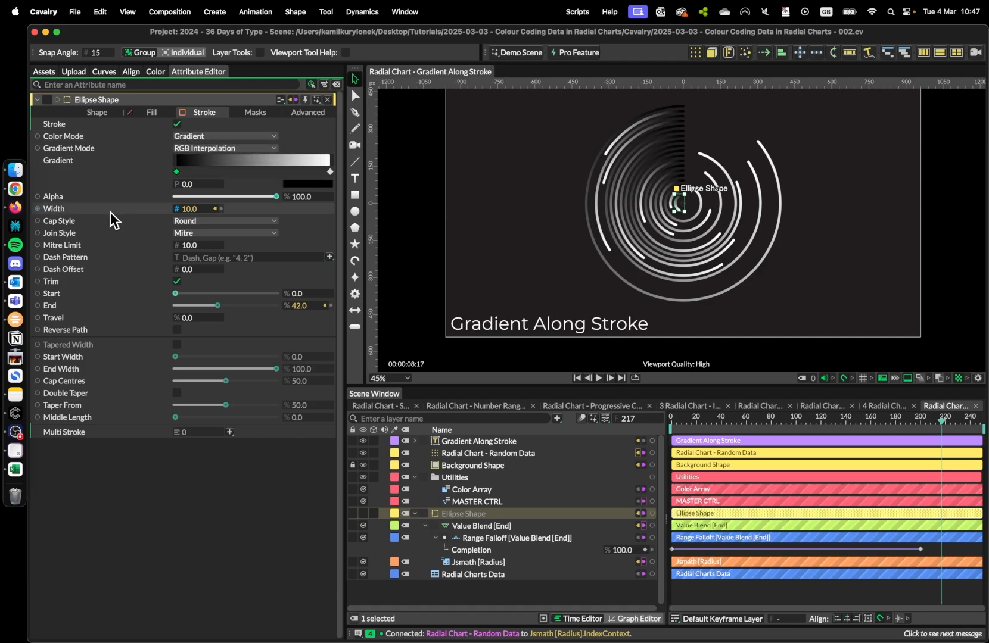
left_click(330, 172)
left_click_drag(308, 172, 304, 172)
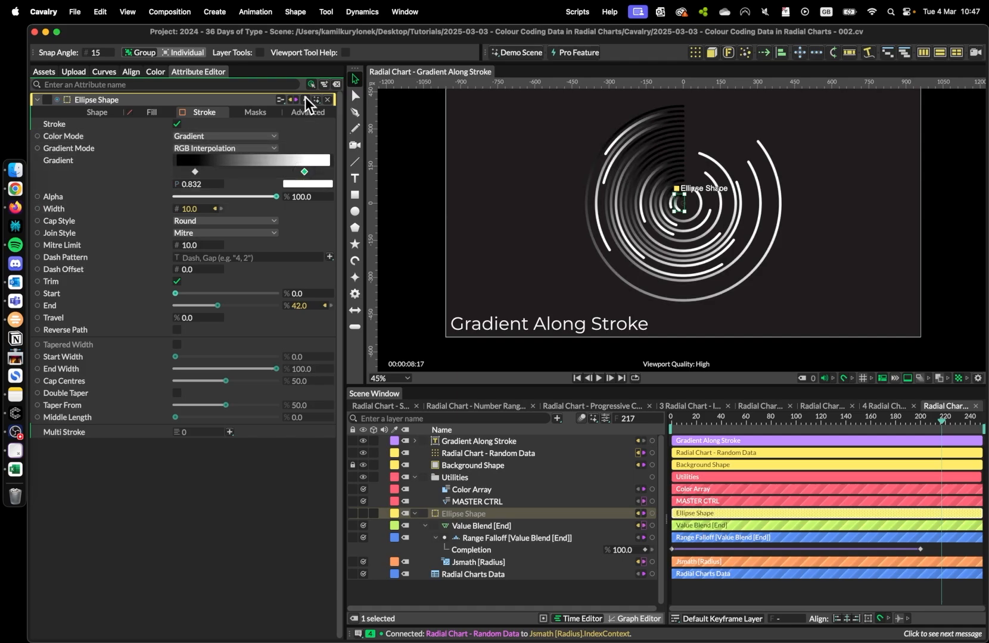
Add a middle stop to the stroke gradient and connect its three stops to the Color Array's pink, yellow and green
left_click(483, 491)
left_click_drag(41, 224, 306, 361)
left_click(253, 348)
left_click_drag(41, 200, 306, 360)
left_click(196, 348)
left_click_drag(41, 176, 306, 361)
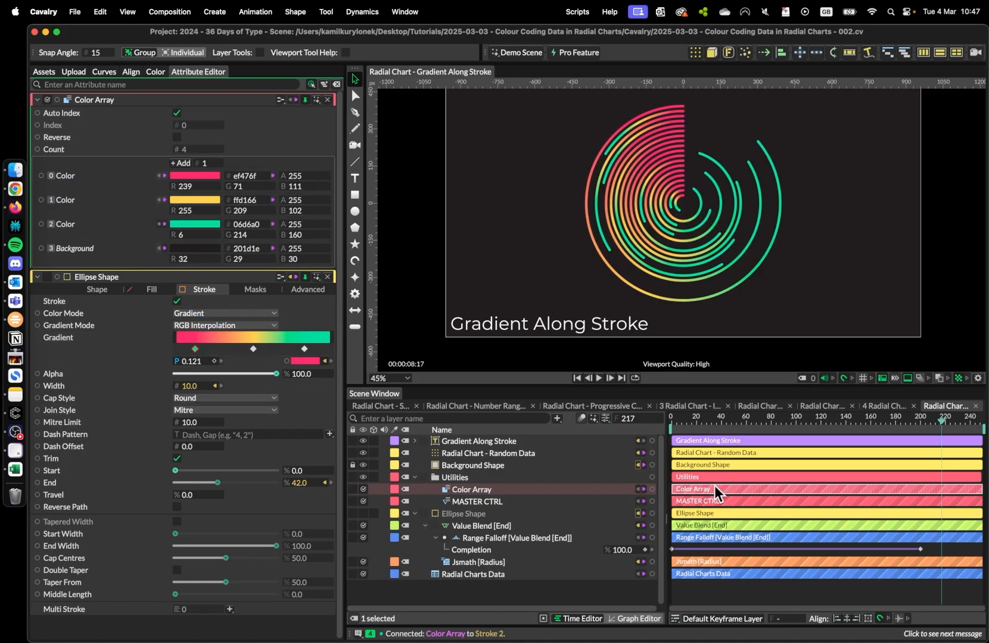
Examine the gradient along the arcs up close and scrub through the Gradient Along Stroke animation
mouse_move(858, 425)
left_mouse_down()
mouse_move(688, 428)
mouse_move(796, 427)
mouse_move(881, 442)
left_mouse_up()
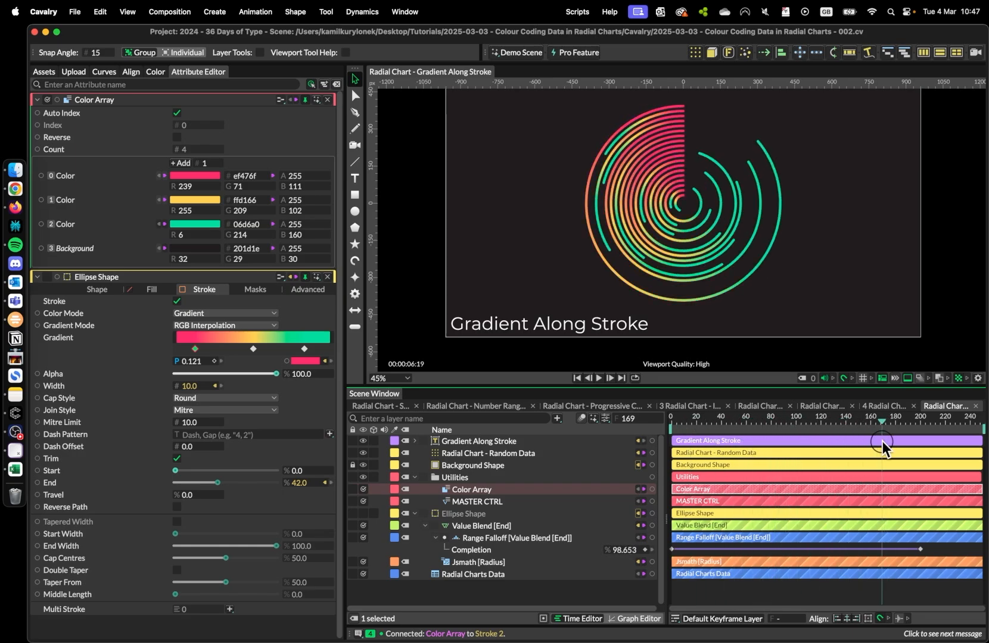
scroll(829, 209, "up", 5)
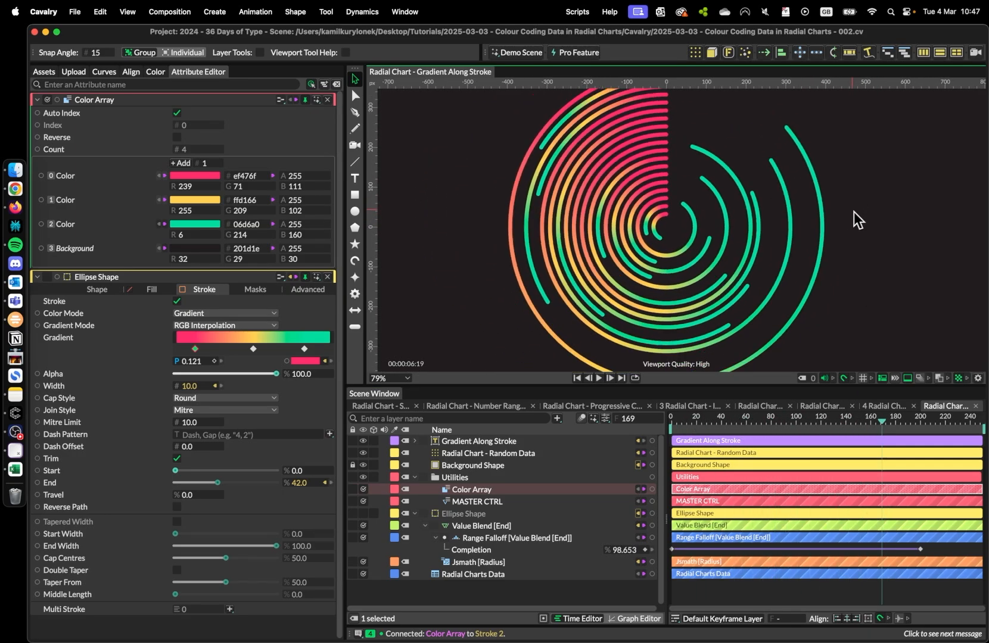
left_click_drag(844, 215, 820, 220)
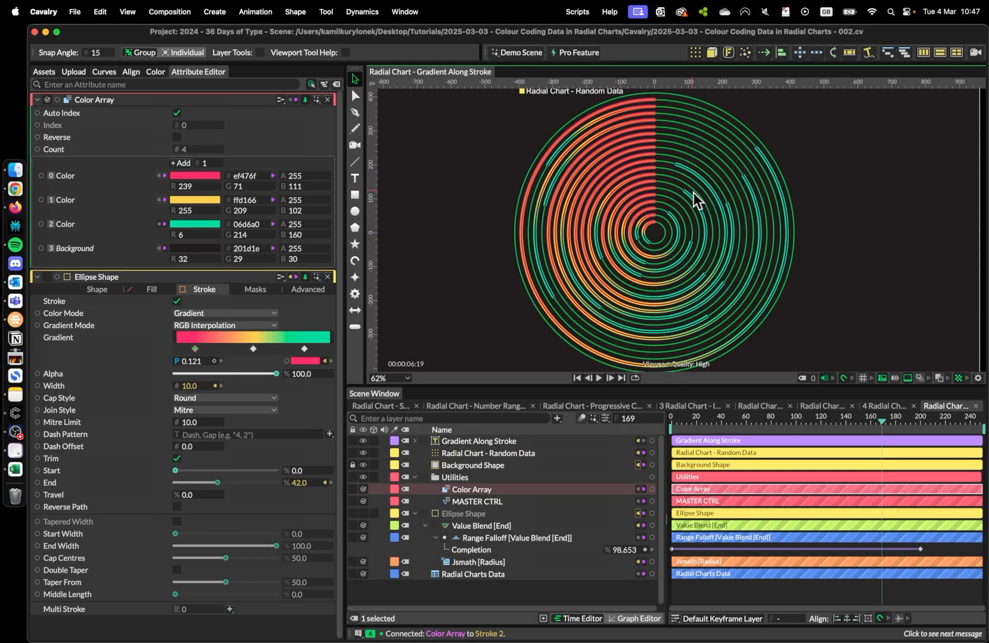
scroll(686, 202, "up", 10)
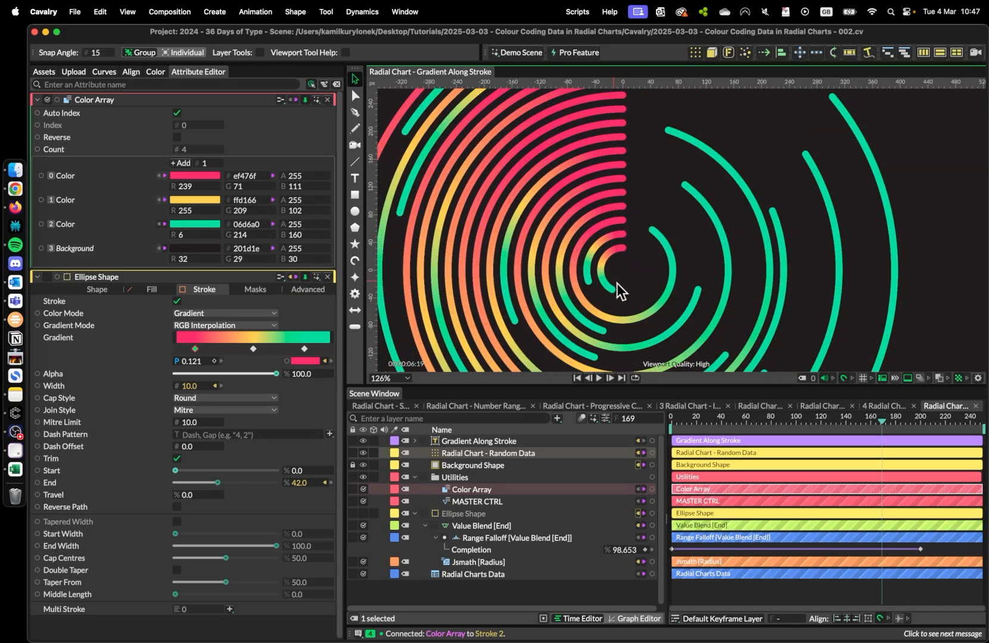
scroll(703, 179, "down", 10)
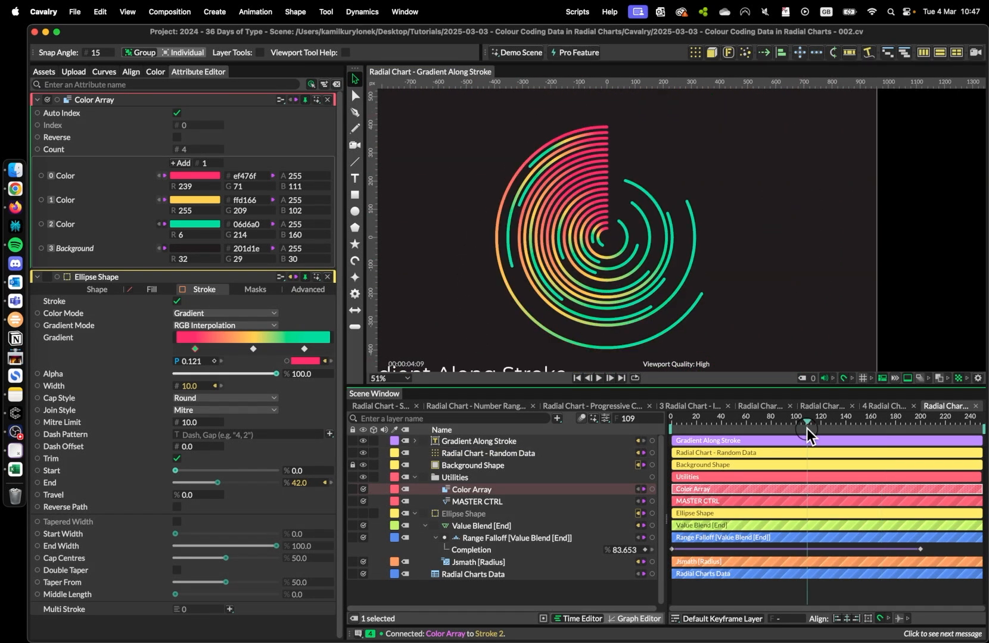
left_click_drag(806, 427, 740, 428)
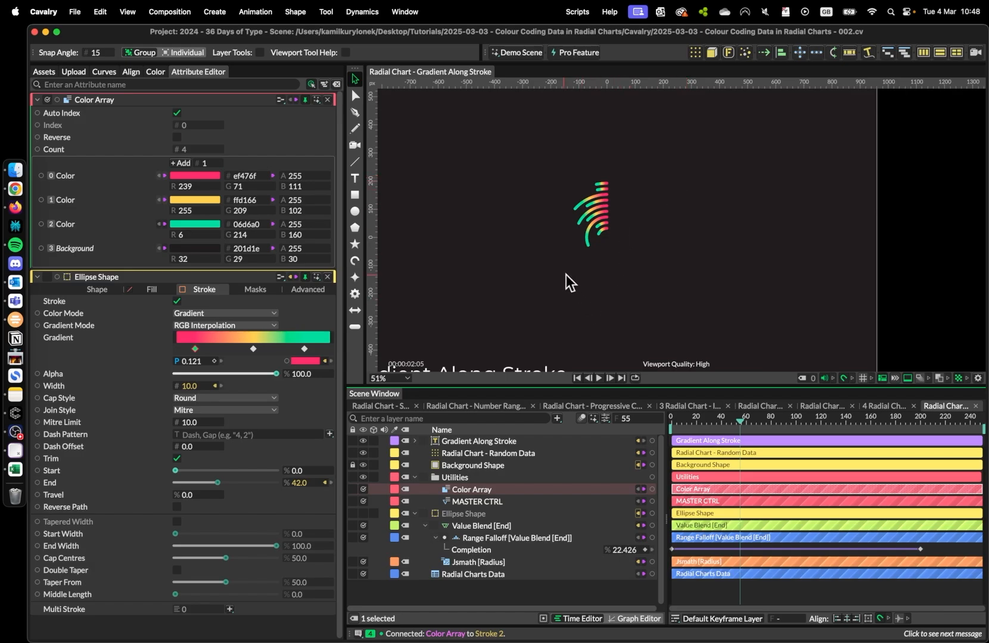
Open the Gradient Overlay composition and scrub through its radial chart animation
left_click_drag(743, 423, 795, 426)
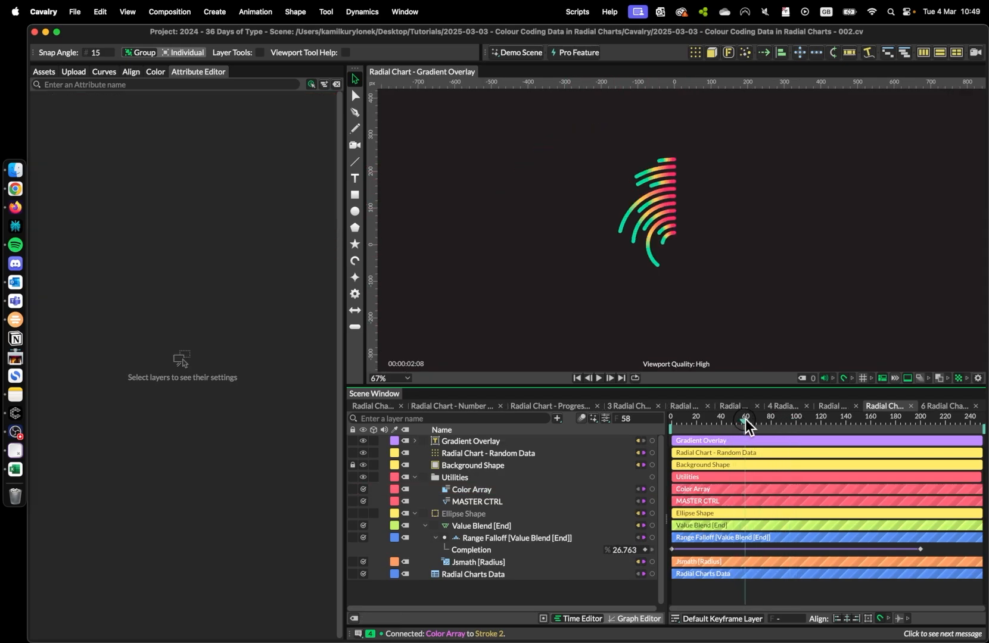
left_click_drag(746, 418, 776, 424)
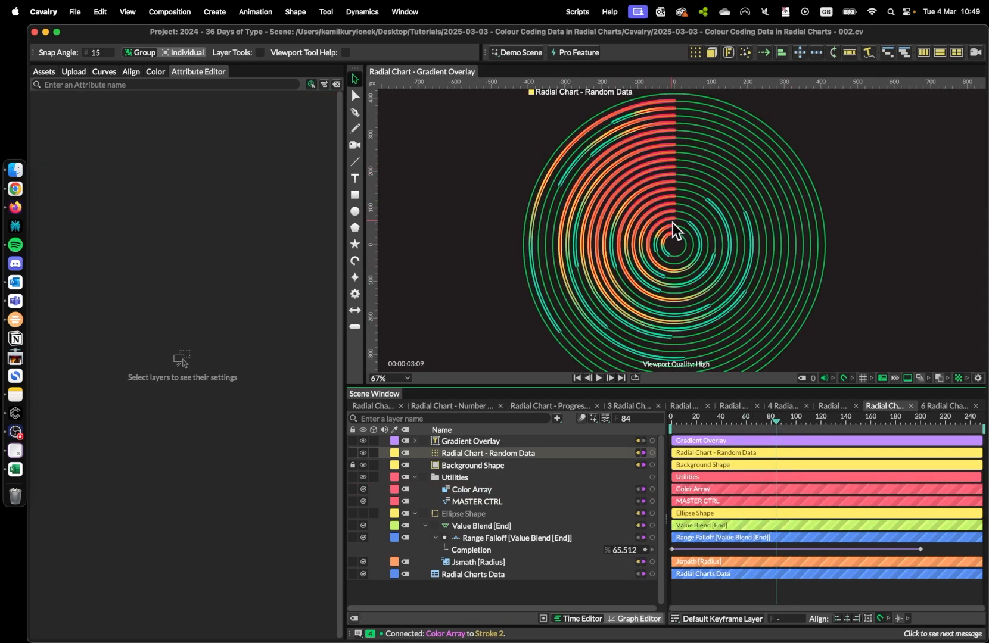
scroll(560, 219, "down", 1)
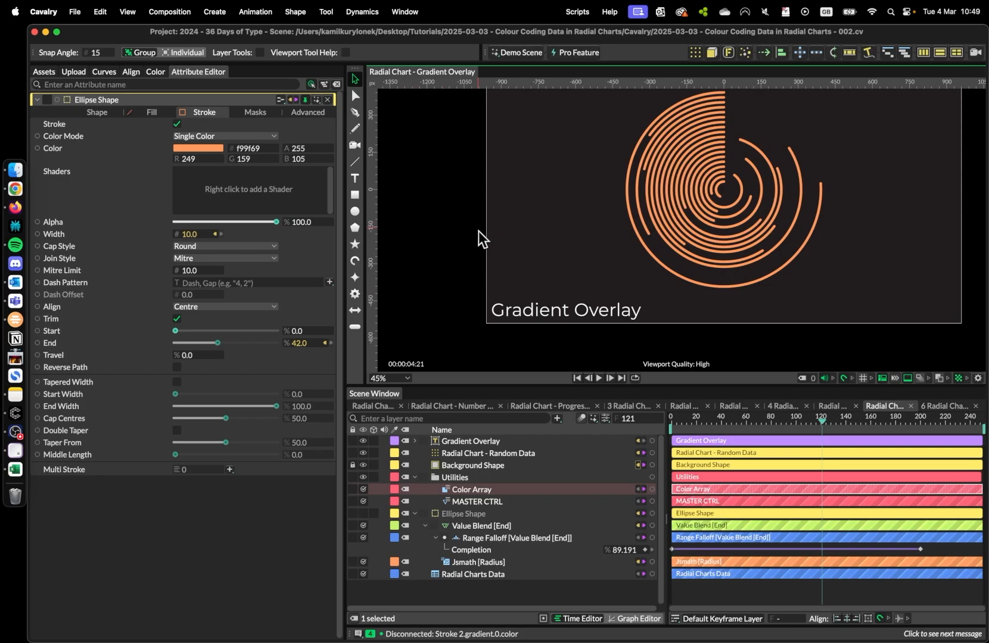
Add a Gradient Shader to the Ellipse Shape's single-color stroke
scroll(478, 231, "up", 1)
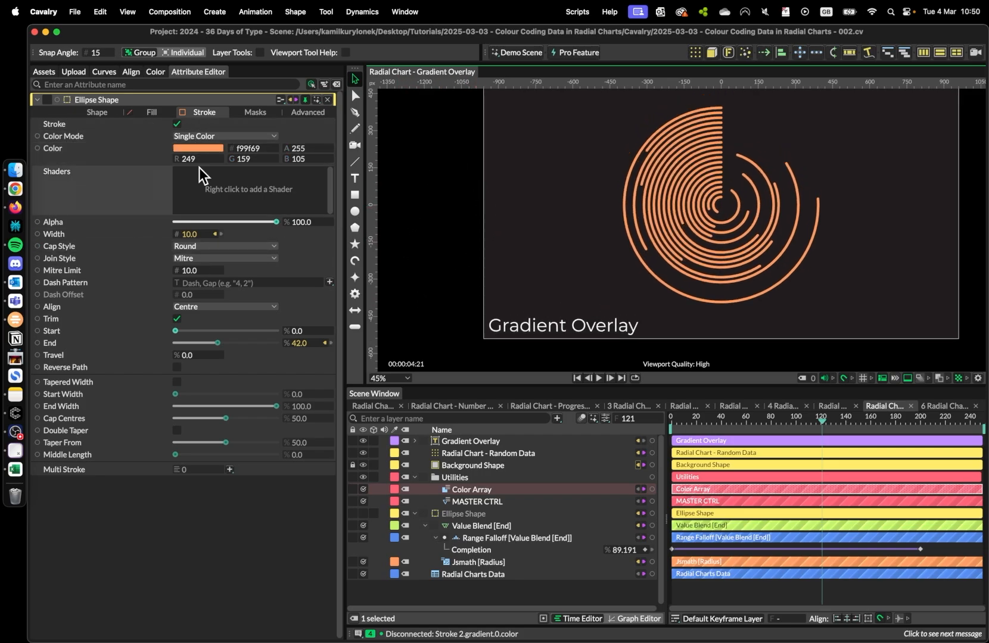
right_click(135, 185)
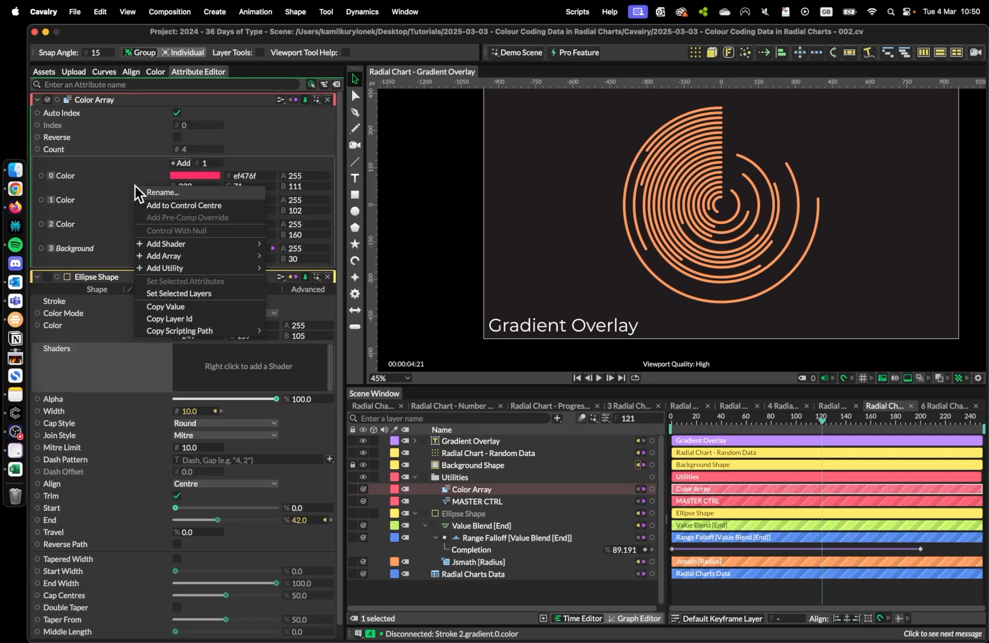
left_click(158, 371)
right_click(199, 360)
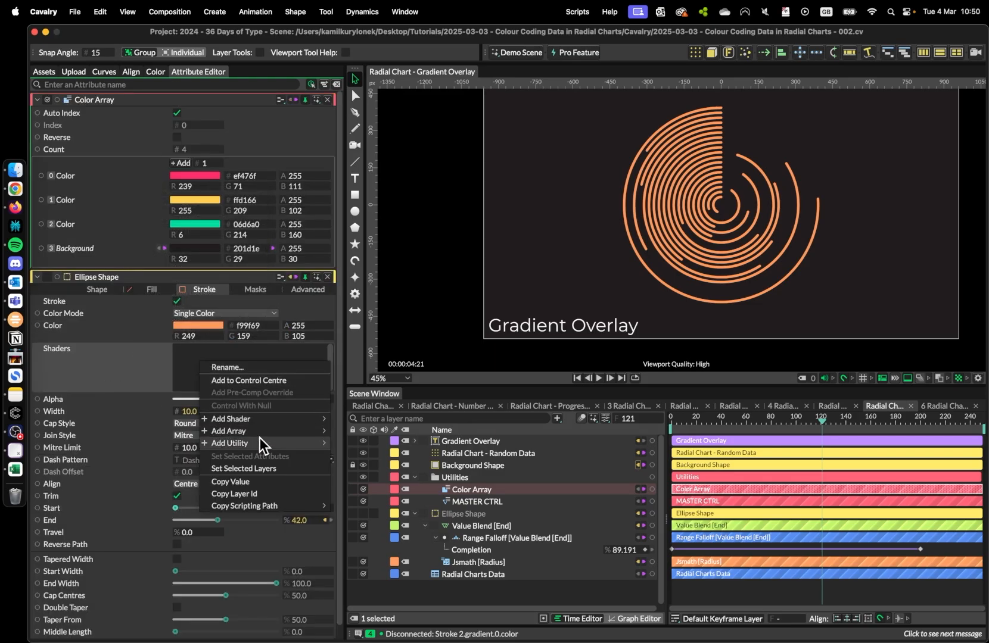
mouse_move(266, 420)
left_click(389, 454)
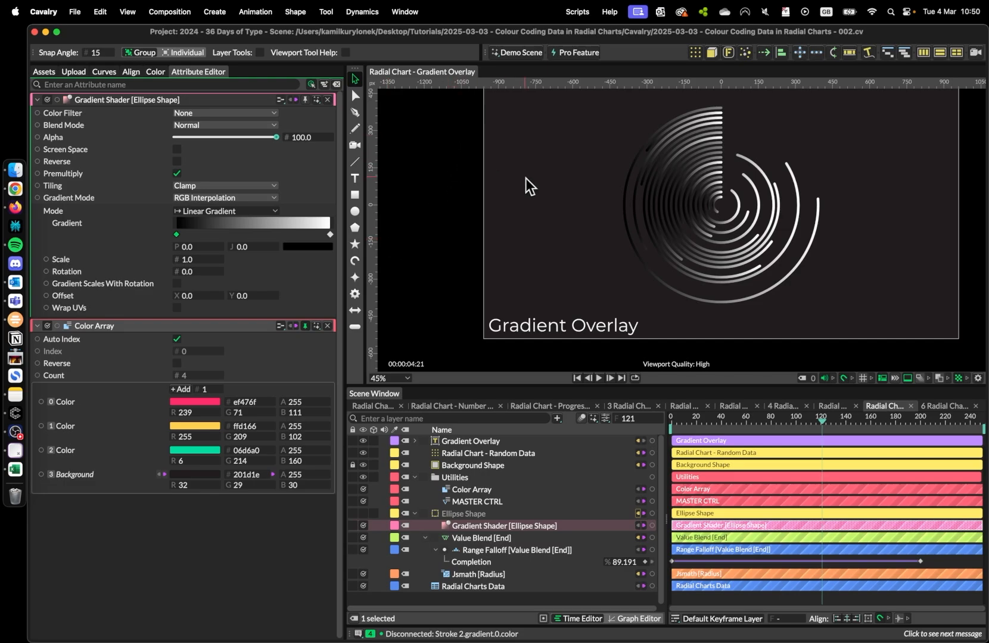
Examine up close how the black-to-white linear gradient falls across the chart's arcs
left_click_drag(516, 214, 431, 222)
scroll(456, 228, "up", 3)
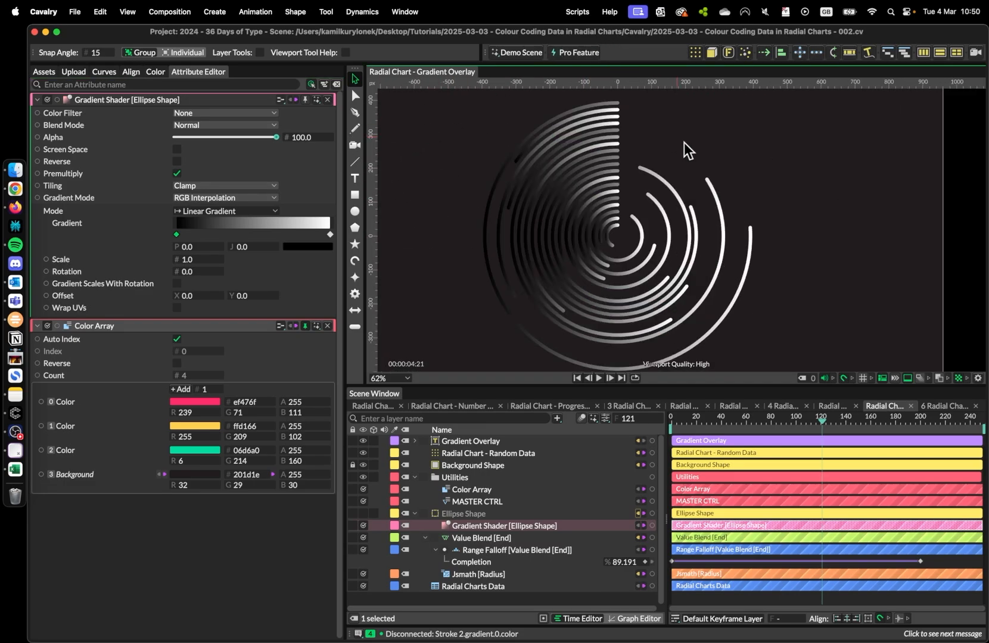
scroll(686, 149, "up", 6)
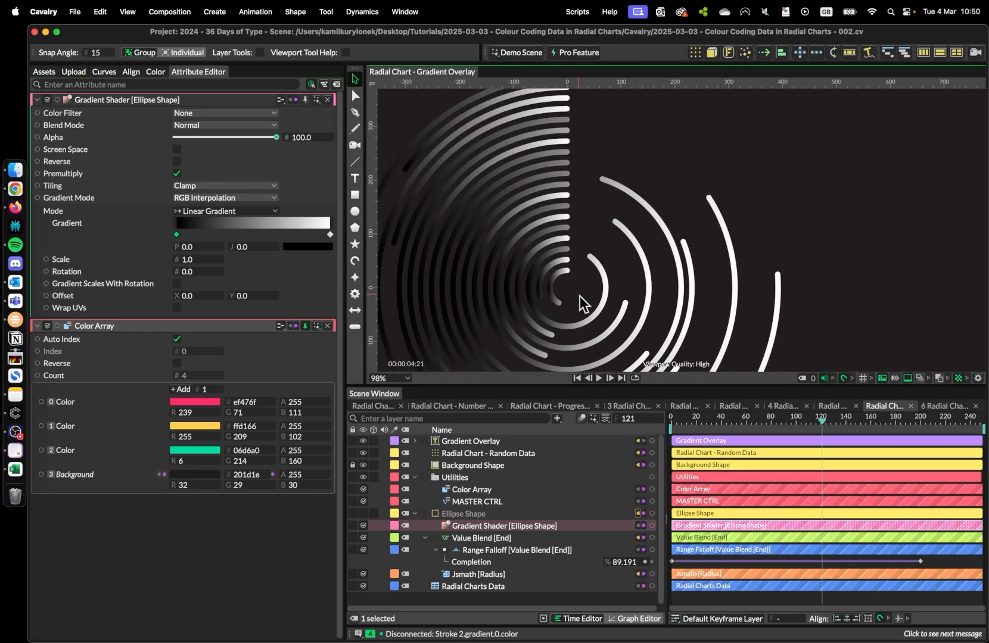
scroll(586, 276, "down", 6)
left_click_drag(586, 276, 622, 264)
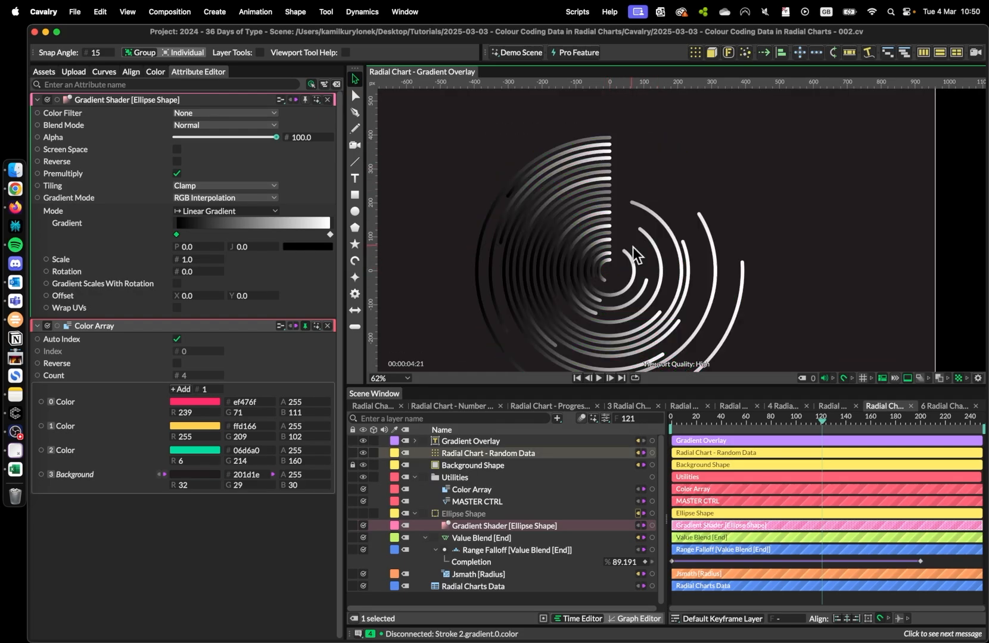
scroll(809, 174, "up", 1)
scroll(809, 174, "up", 9)
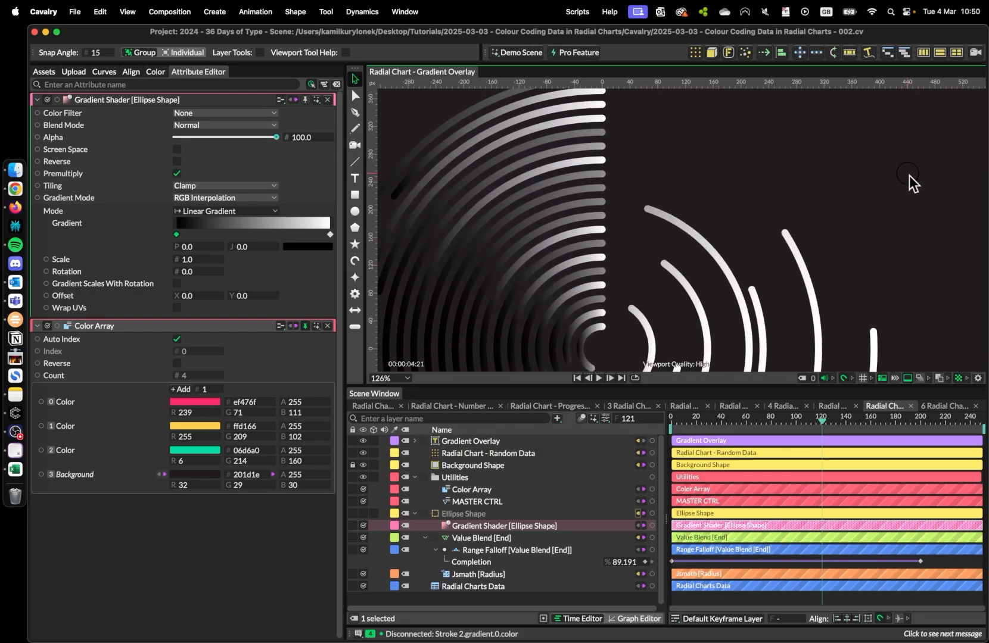
scroll(598, 178, "down", 3)
scroll(628, 281, "up", 3)
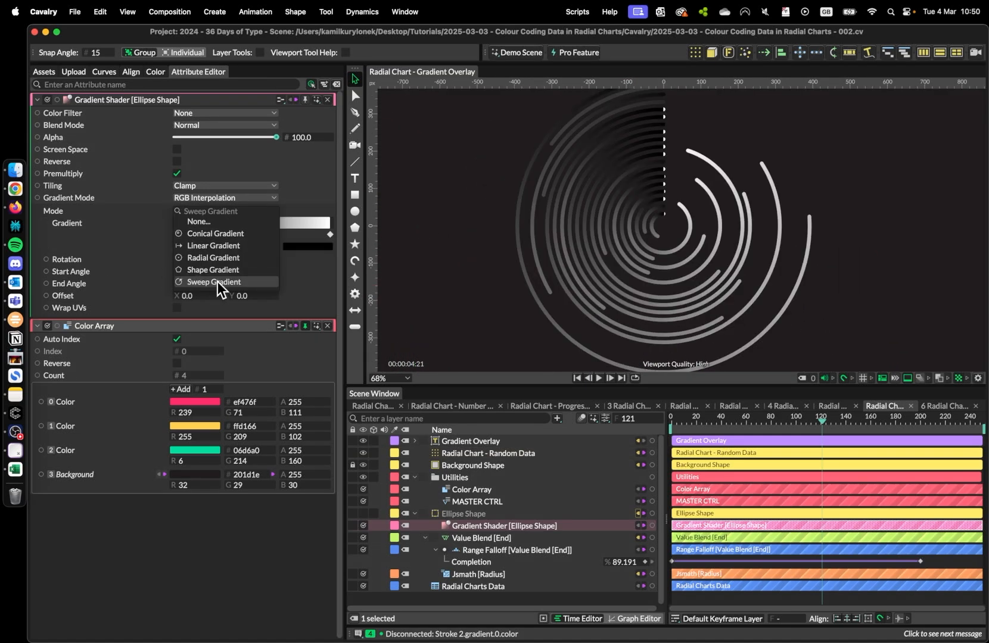
Set the Gradient Shader's Mode to Sweep Gradient and place its stops at about 0.114, 0.514 and 0.875
left_click(216, 281)
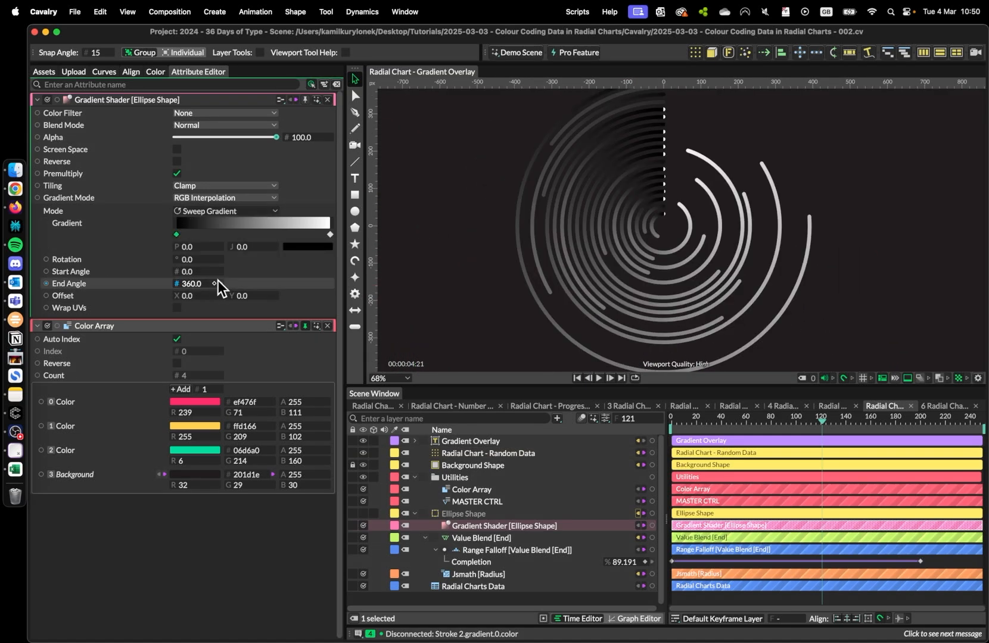
left_click_drag(182, 236, 194, 236)
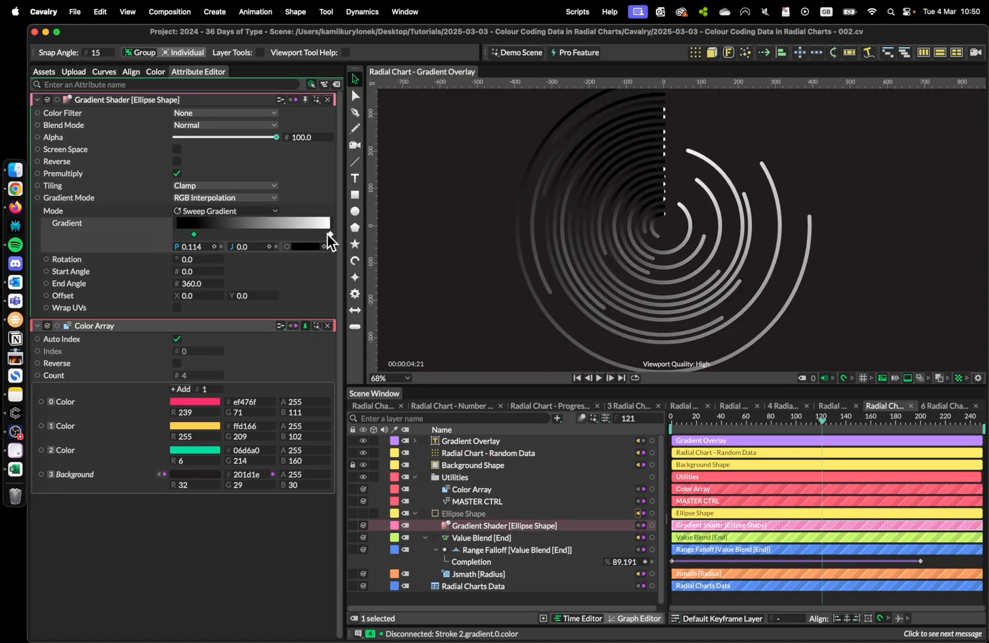
left_click_drag(330, 234, 312, 236)
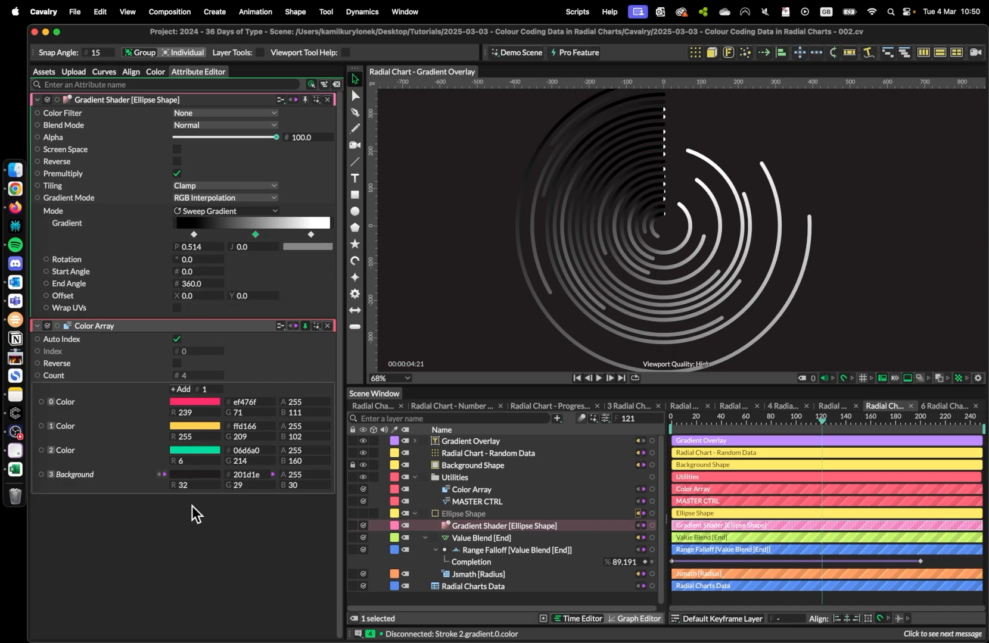
Connect the sweep gradient's first, middle and last stops to the Color Array's pink, yellow and green
left_click(194, 234)
left_click_drag(41, 402, 309, 247)
left_click(256, 235)
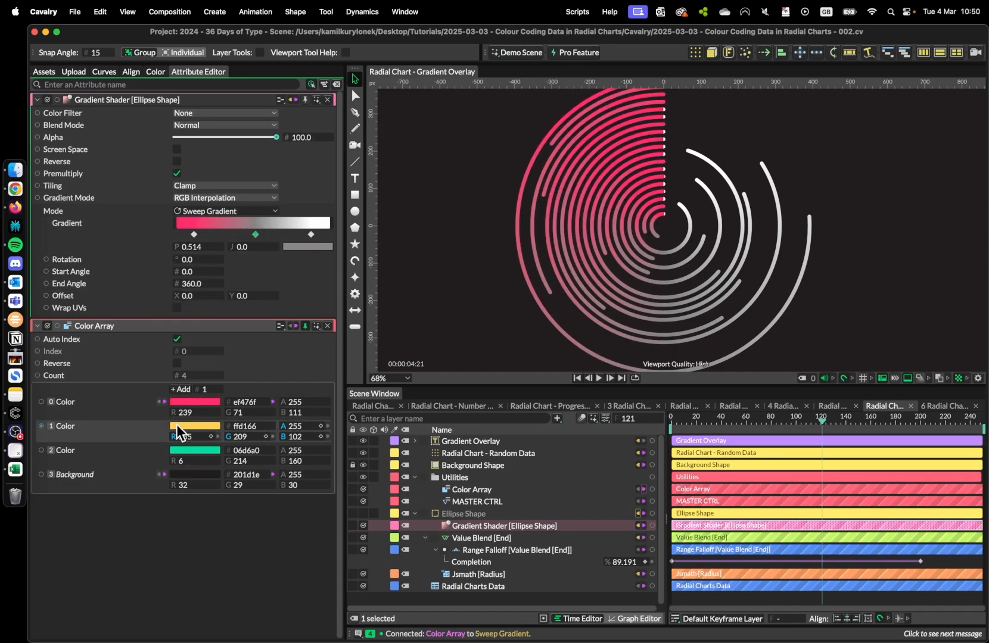
left_click_drag(42, 427, 309, 243)
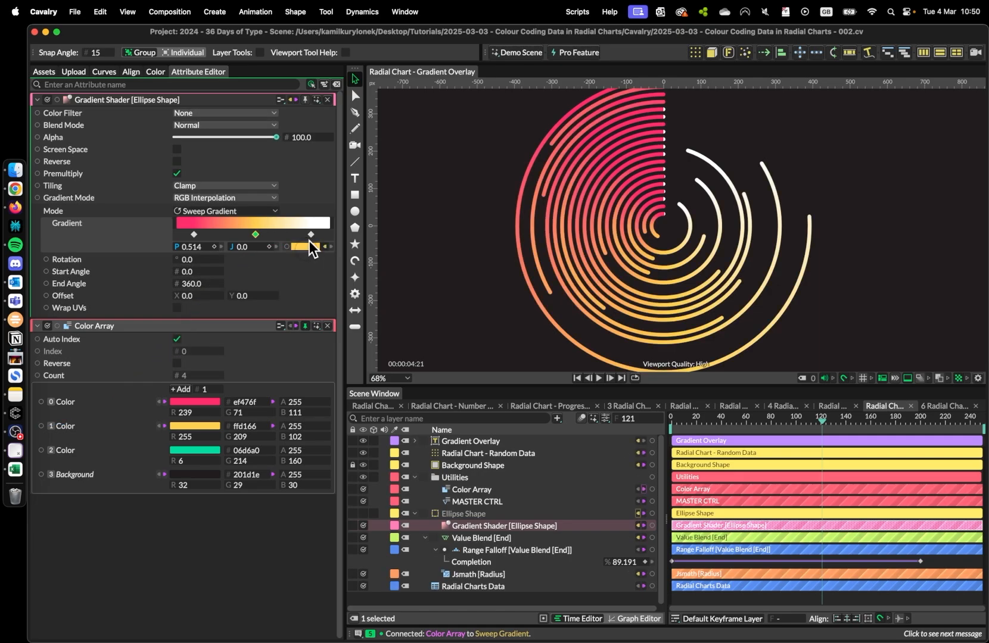
left_click(311, 235)
left_click_drag(41, 451, 306, 246)
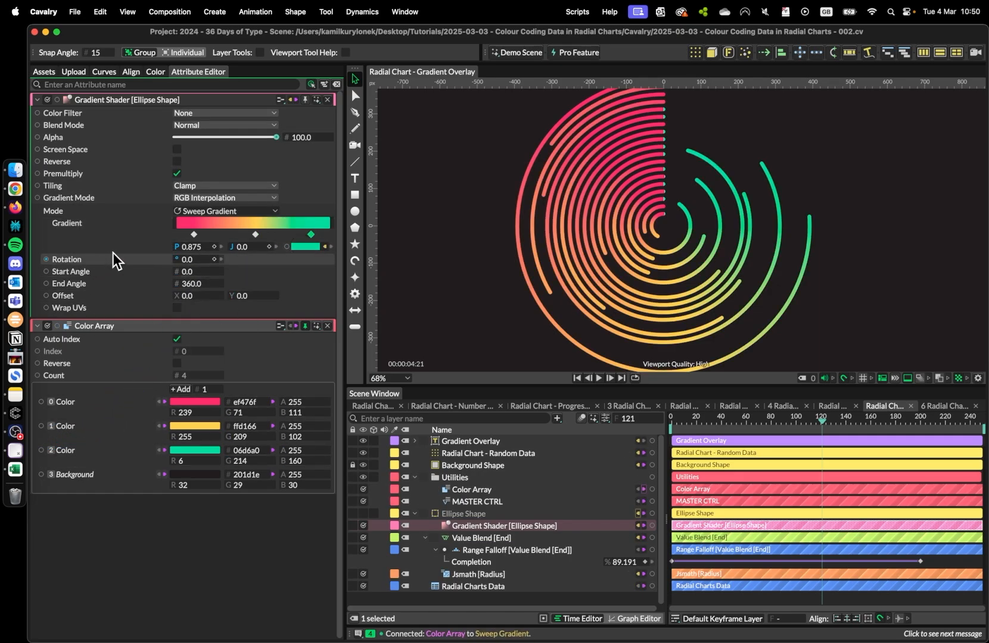
Enable Screen Space on the Gradient Shader, toggling it to compare the gradient across the arcs
scroll(455, 319, "down", 4)
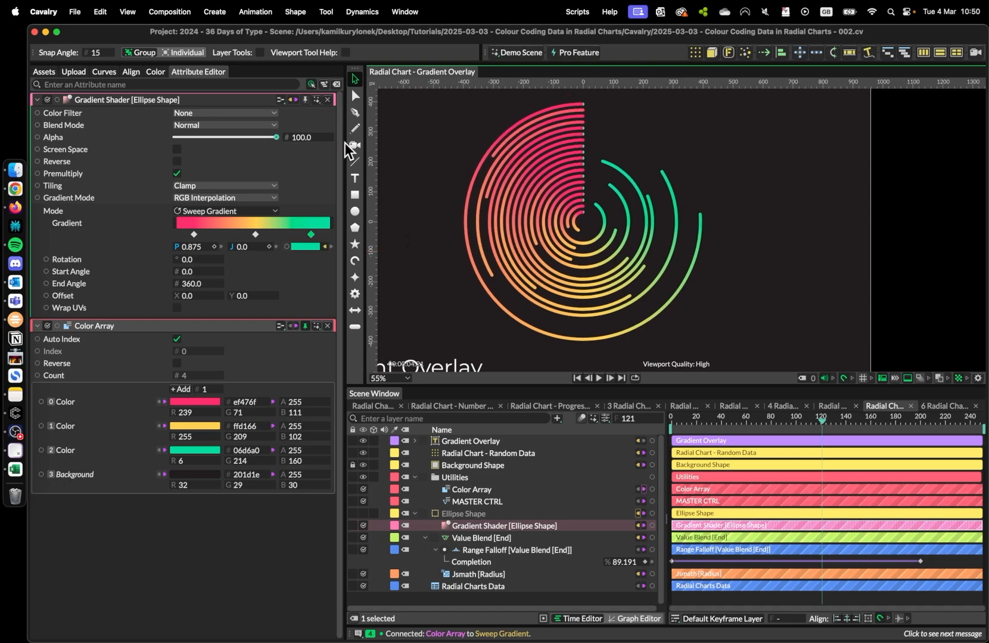
left_click(176, 149)
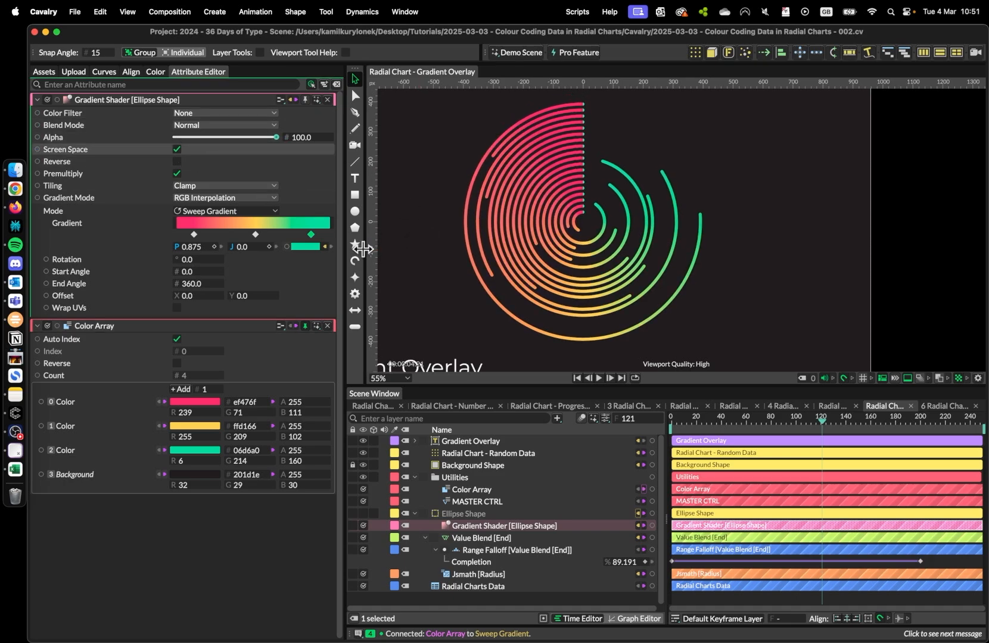
scroll(453, 287, "up", 6)
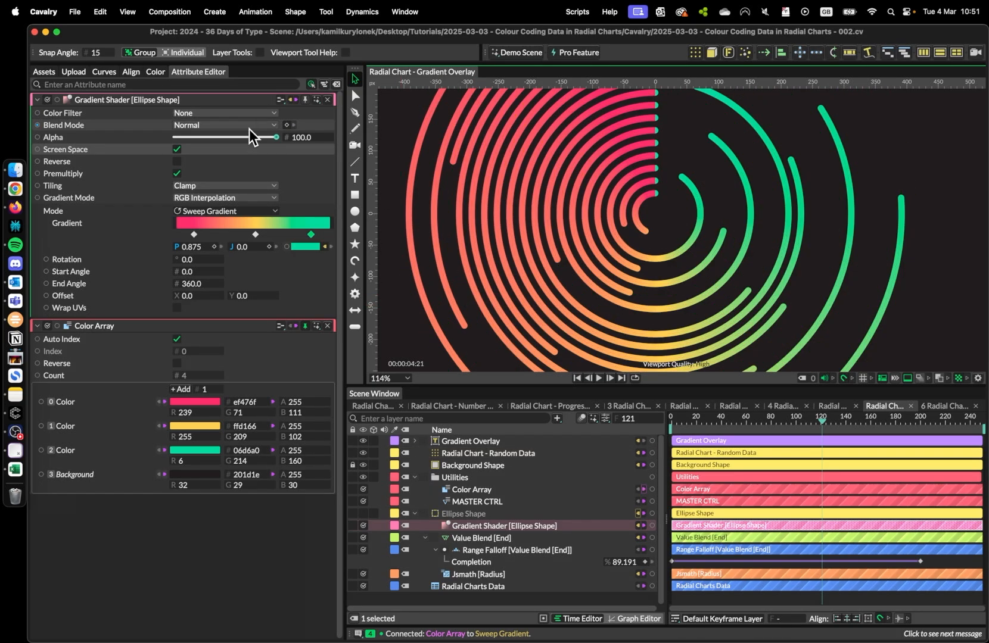
left_click(176, 150)
left_click(176, 150)
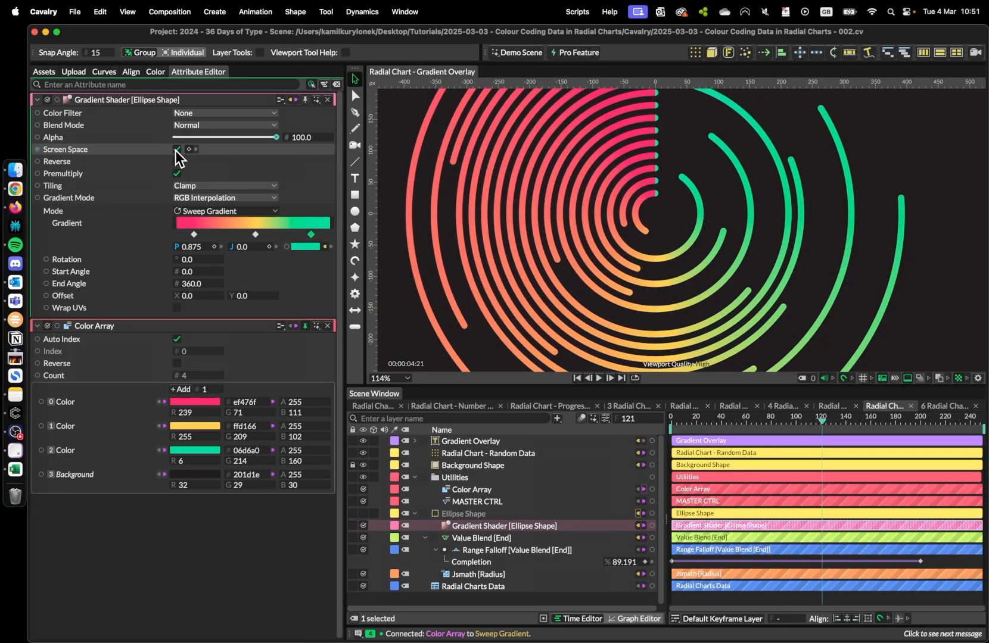
left_click(176, 150)
left_click(177, 150)
scroll(510, 295, "down", 6)
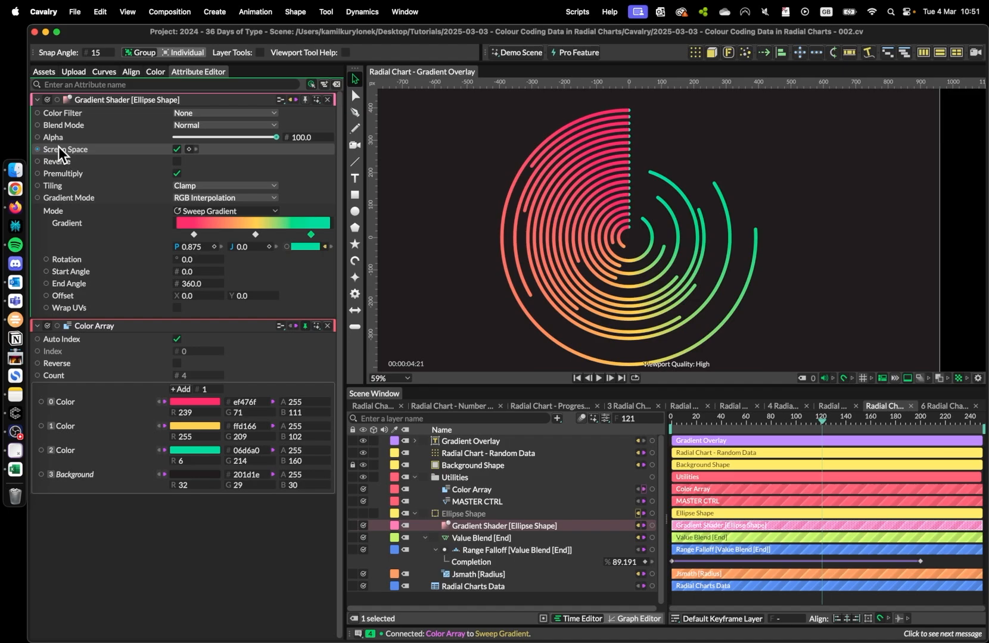
scroll(733, 259, "down", 2)
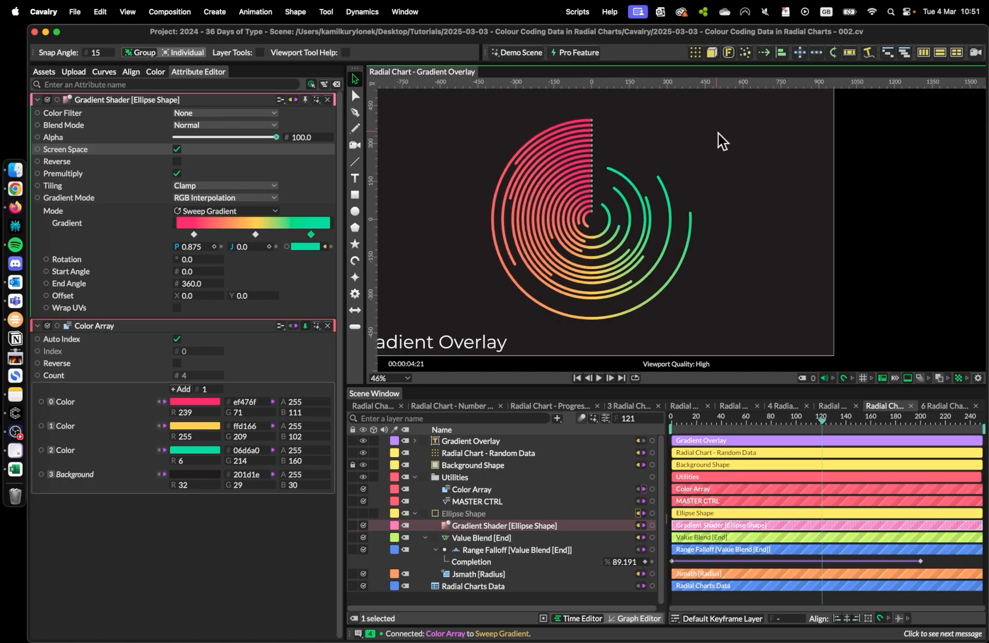
Inspect the arcs' start caps and try the Flat Cap Style on the Ellipse Shape's stroke, returning it to Round
scroll(688, 149, "up", 3)
scroll(638, 154, "up", 2)
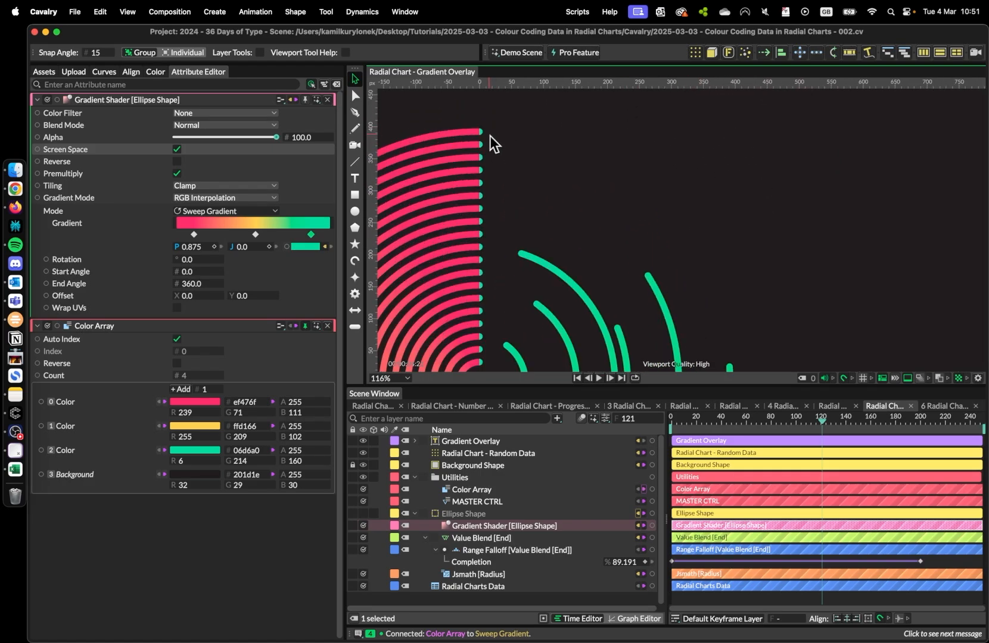
scroll(490, 136, "up", 4)
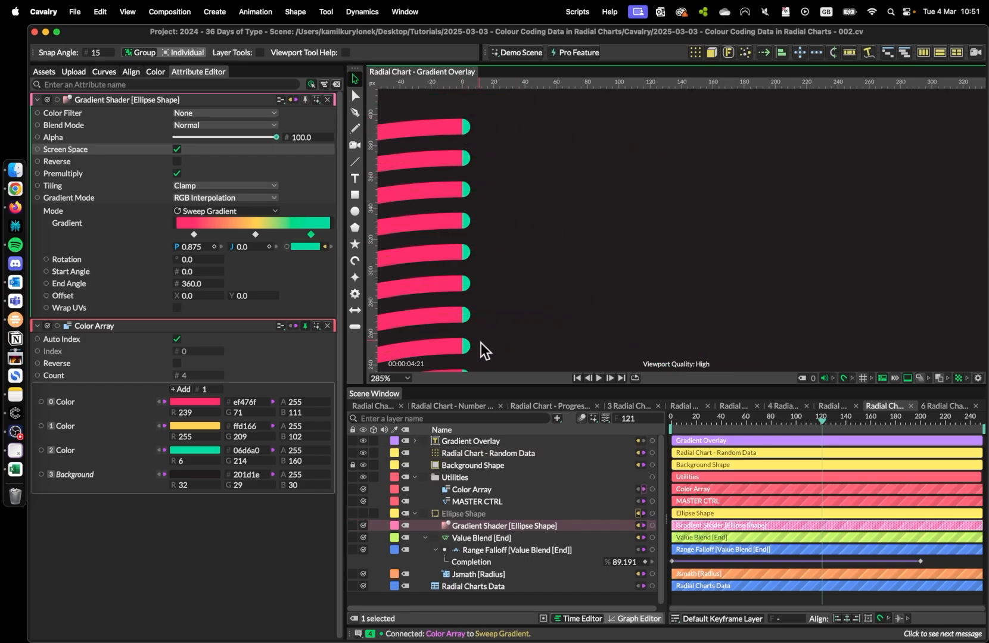
scroll(496, 334, "down", 4)
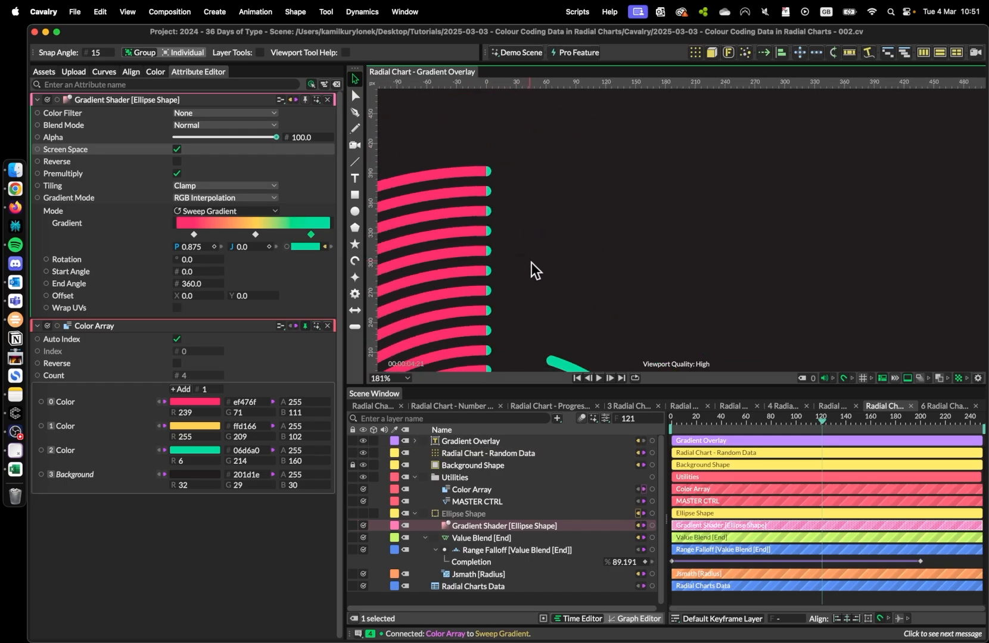
left_click(471, 513)
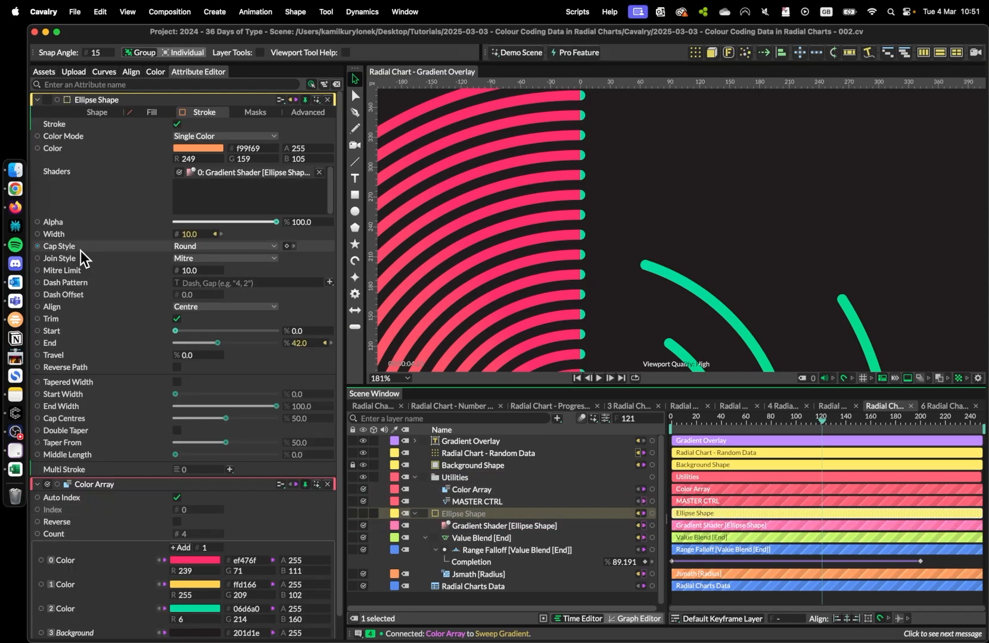
left_click(193, 246)
left_click(190, 236)
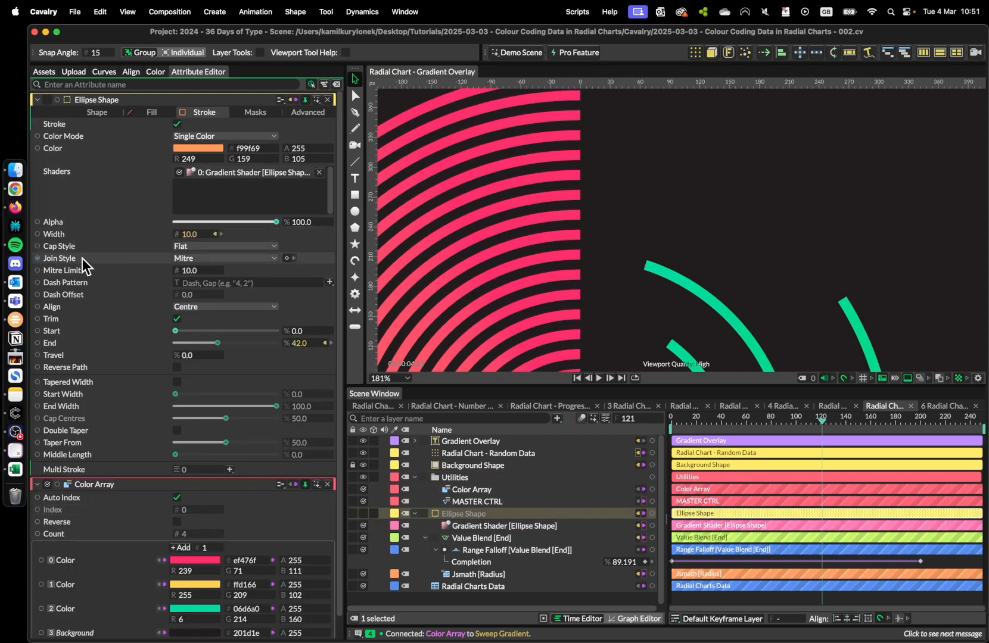
left_click(186, 246)
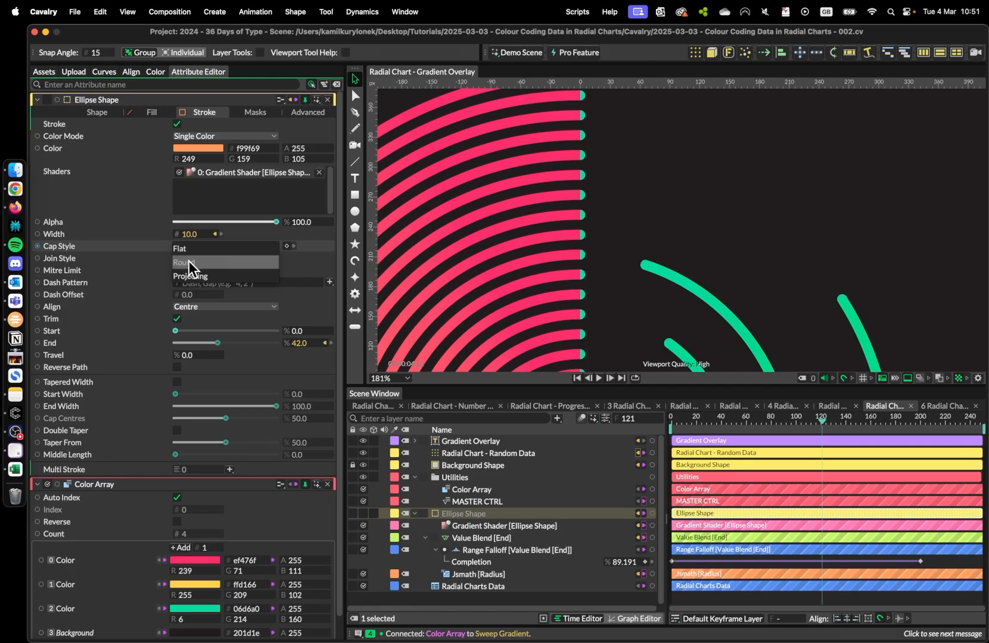
left_click(189, 260)
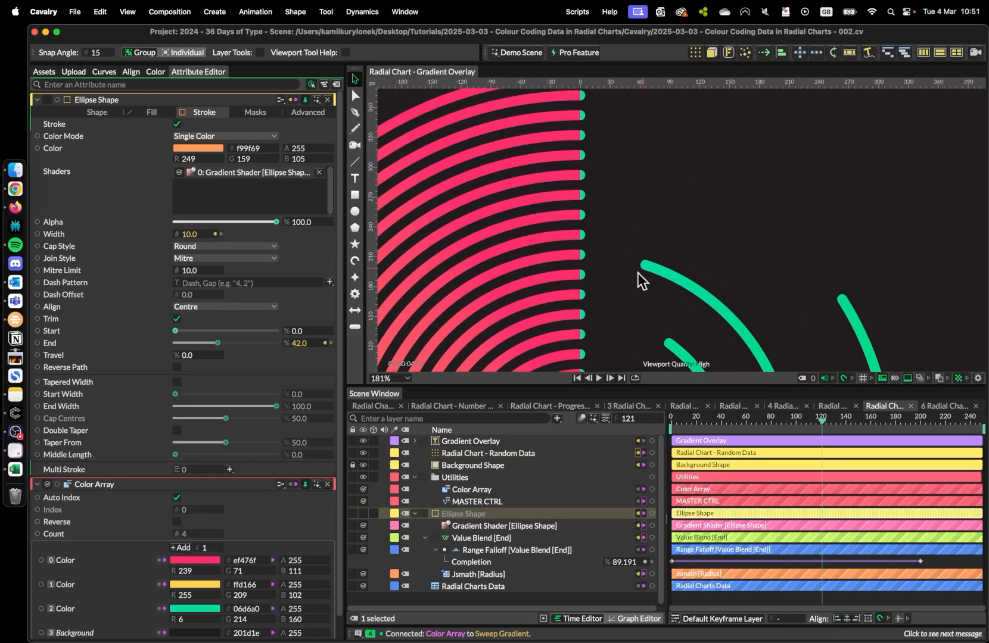
Clear the pinned layers from the attributes view and set the Gradient Shader's X Offset to 6.6
scroll(618, 255, "down", 5)
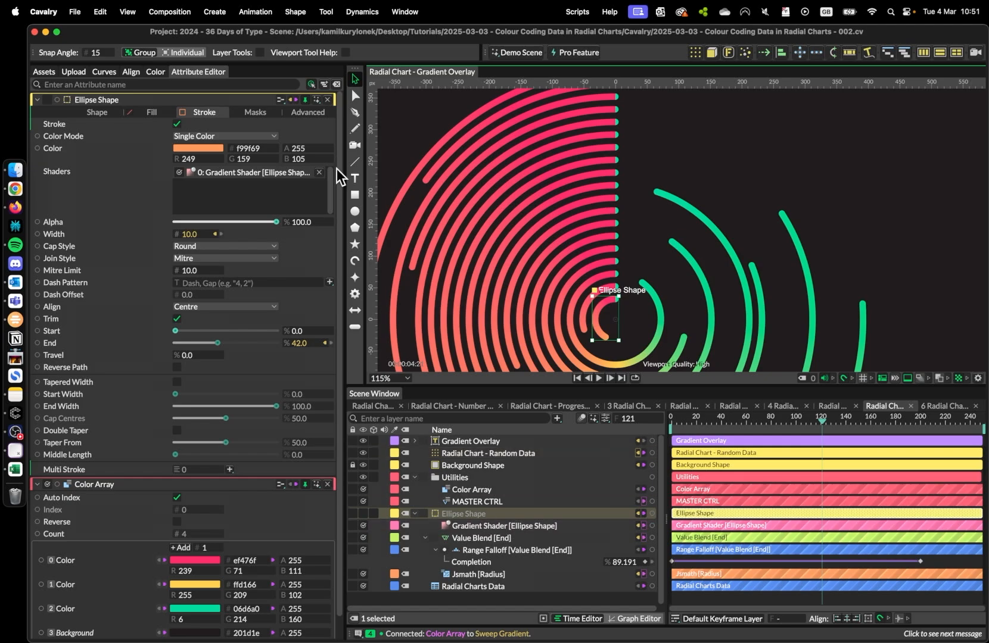
left_click(327, 99)
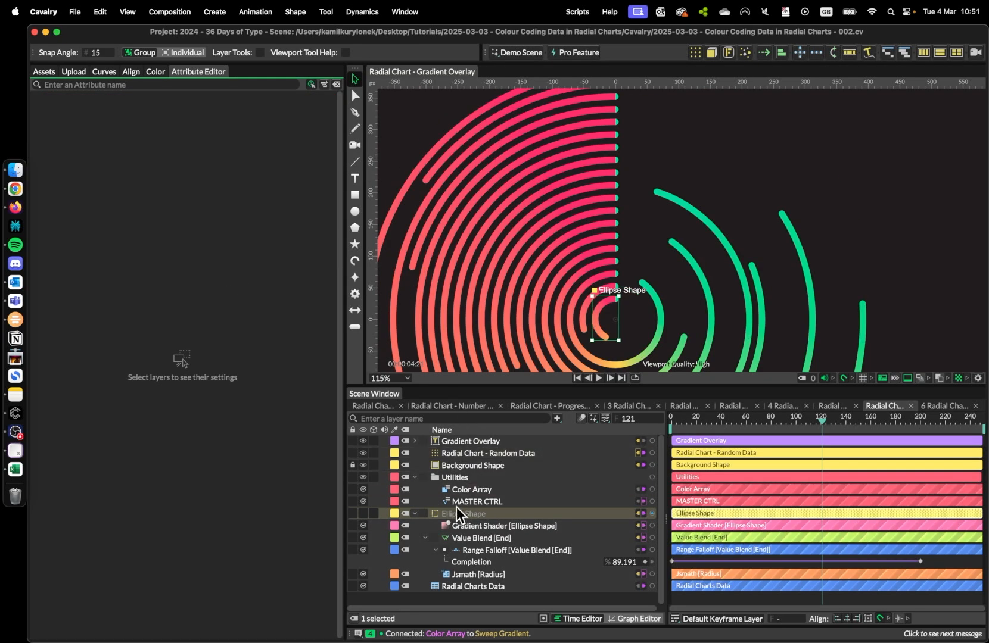
left_click(457, 524)
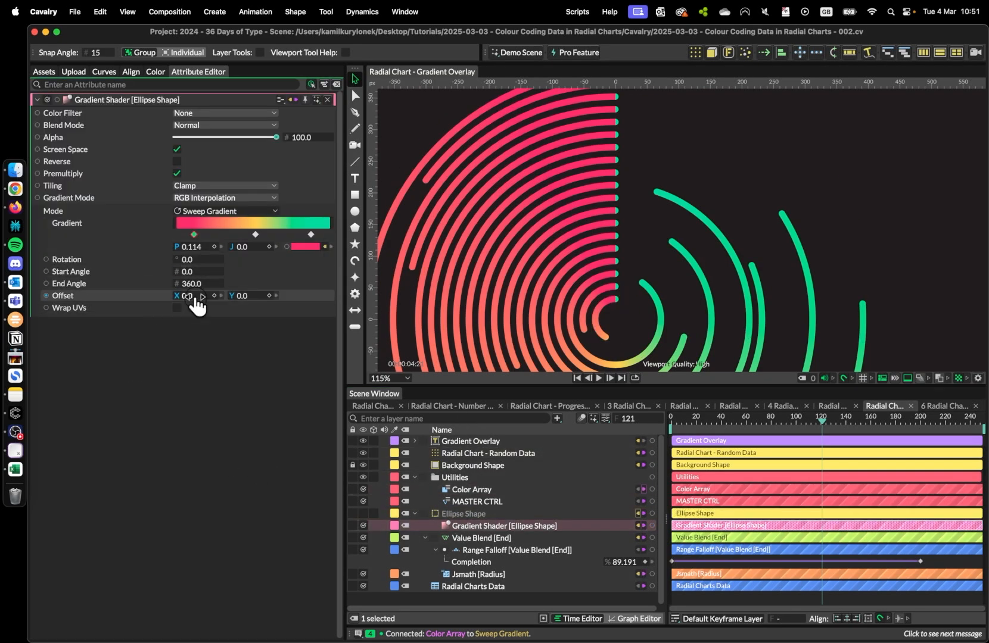
left_click_drag(205, 297, 239, 298)
scroll(833, 173, "up", 5)
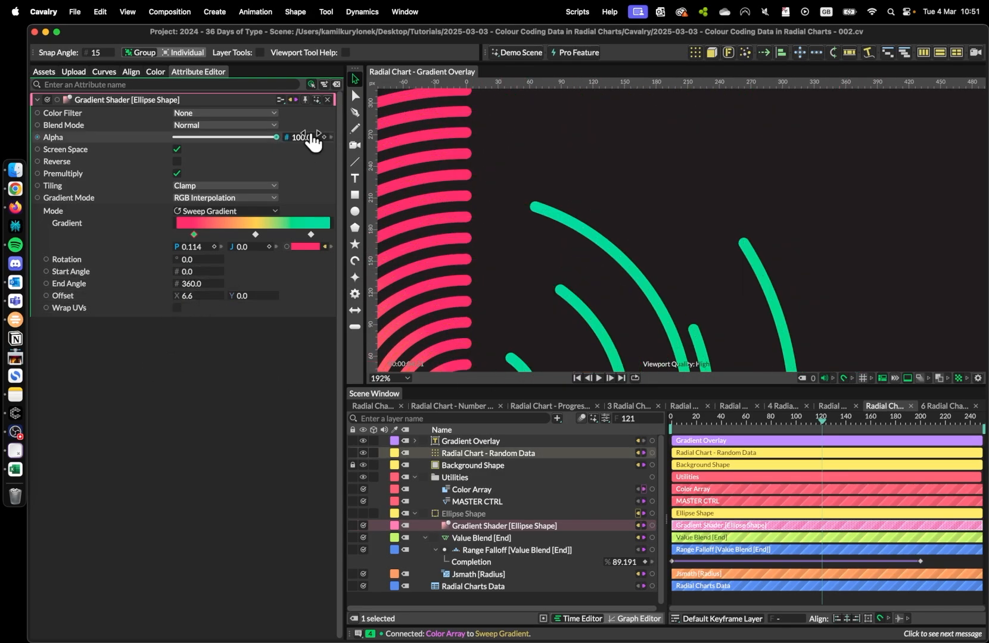
Connect MASTER CTRL's Stroke Size to the Gradient Shader's X Offset and apply the expression "value * 0.75;" to it
left_click(470, 502)
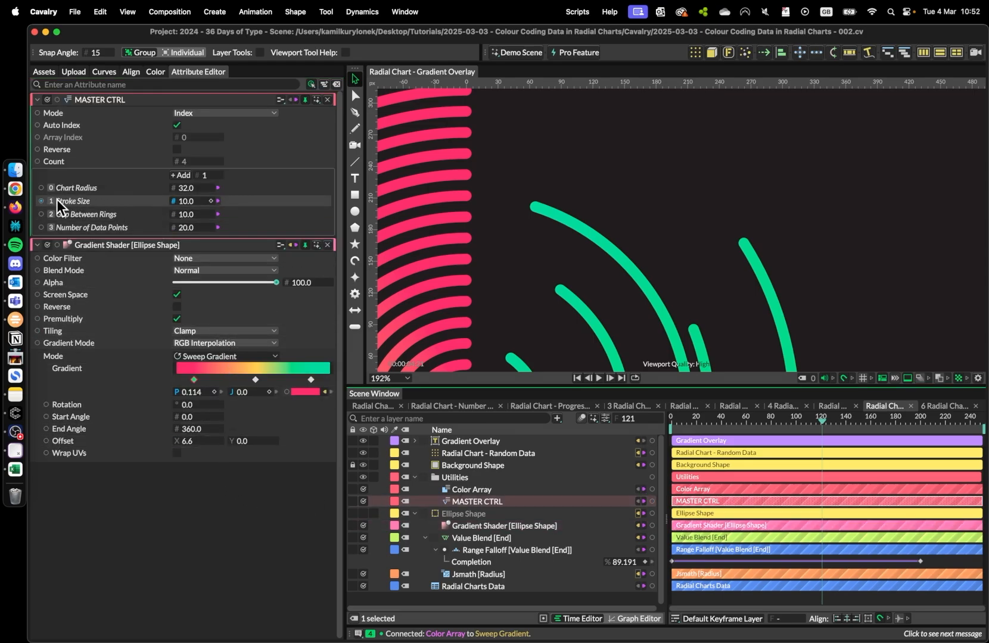
mouse_move(41, 201)
left_mouse_down()
mouse_move(273, 188)
mouse_move(157, 417)
mouse_move(88, 453)
mouse_move(203, 448)
mouse_move(196, 441)
left_mouse_up()
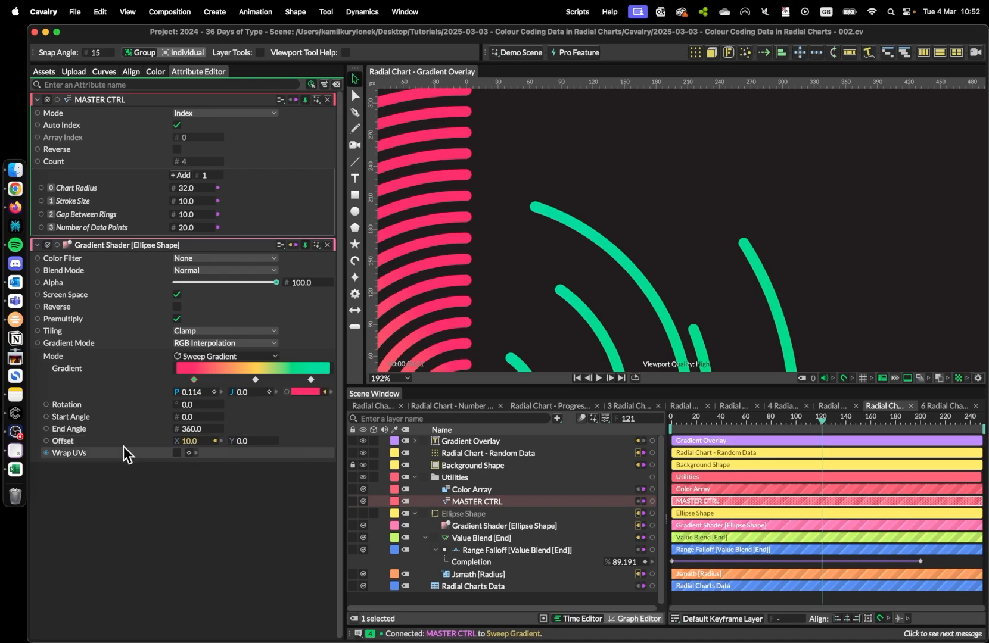
right_click(158, 441)
left_click(217, 271)
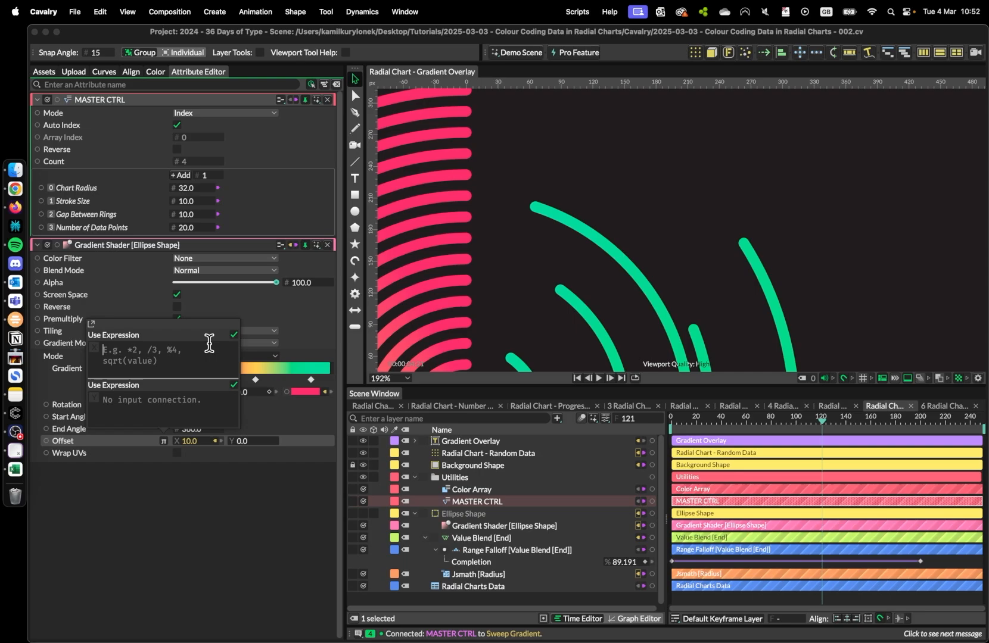
type("value * ")
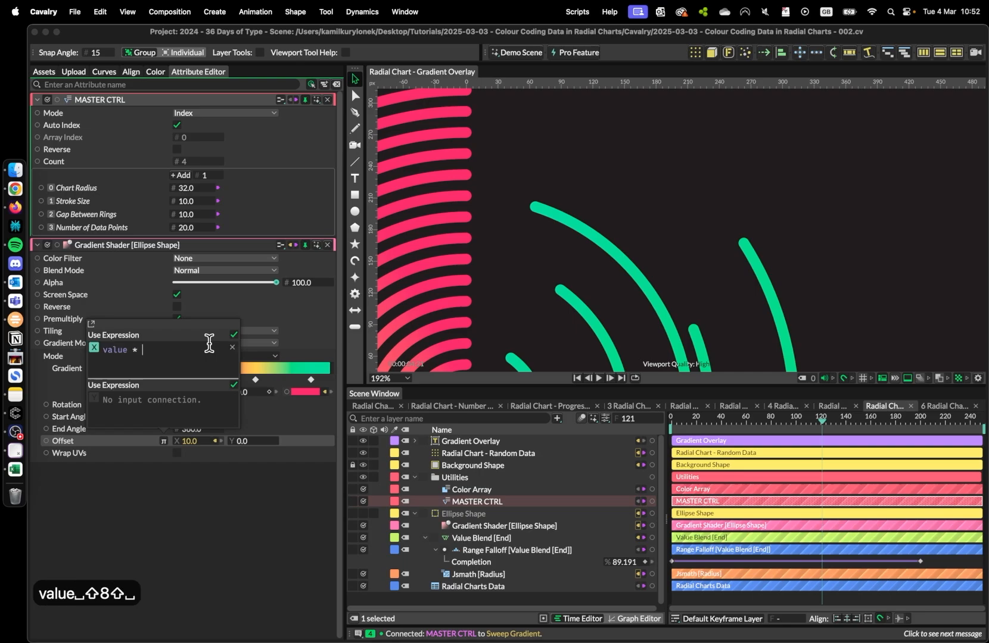
type("0.75;")
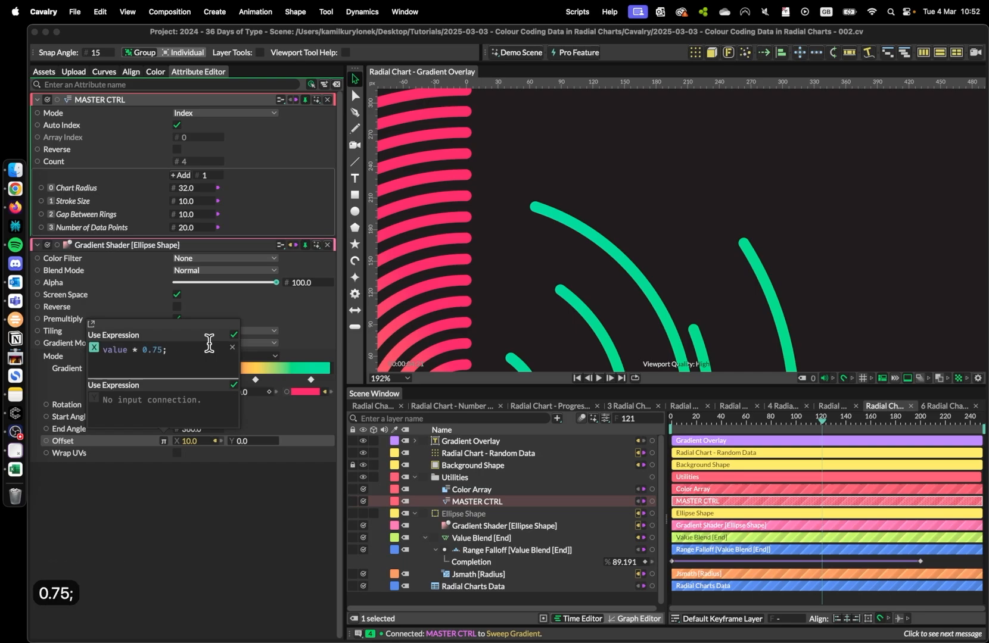
left_click(223, 522)
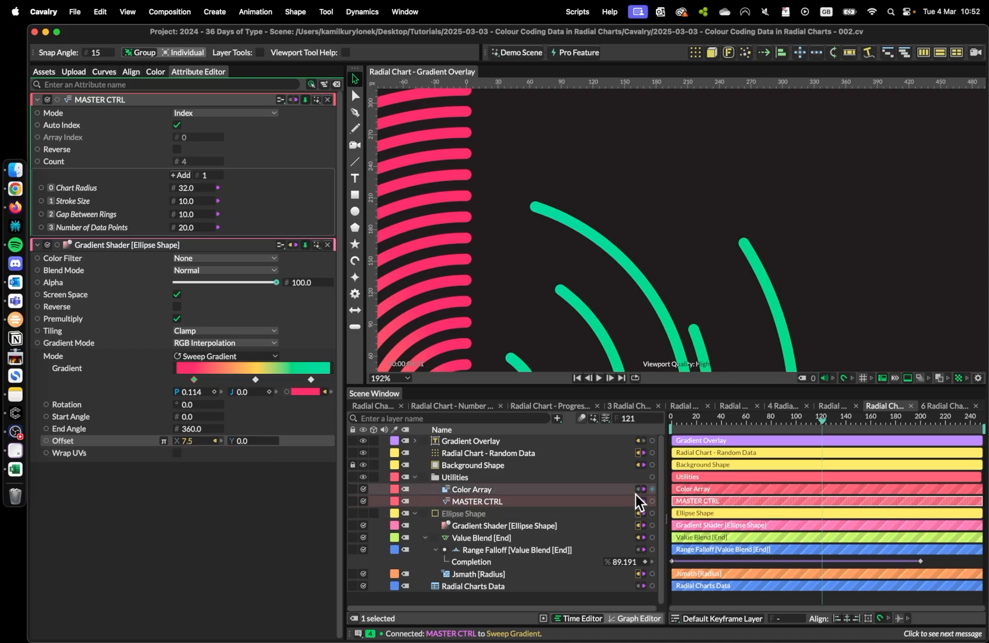
Test a larger Stroke Size in MASTER CTRL, restore it to 10, and scrub the timeline to frame 150
scroll(645, 246, "down", 3)
scroll(607, 252, "down", 1)
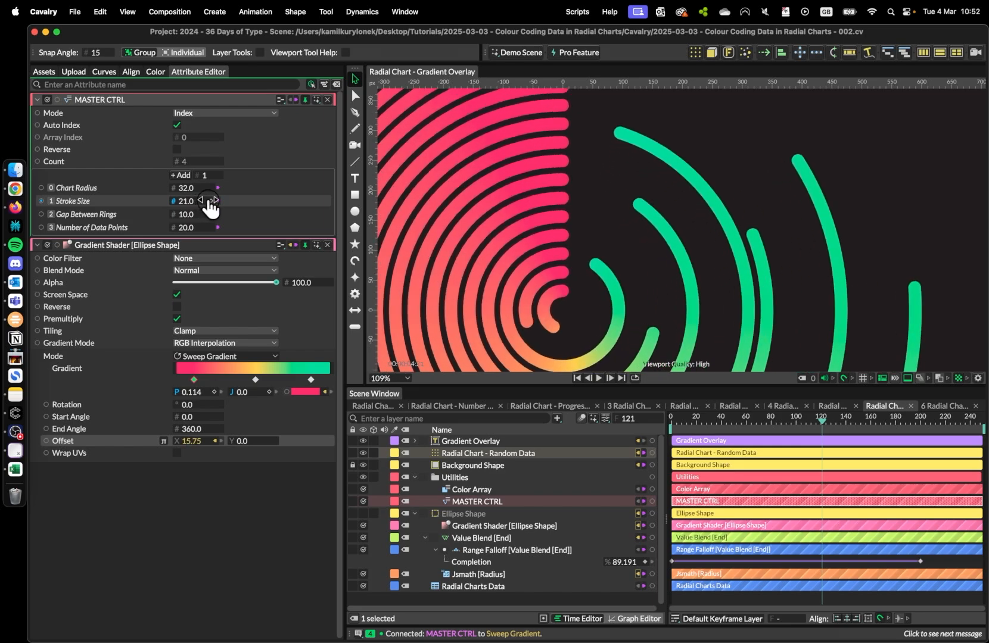
left_click_drag(199, 210, 199, 209)
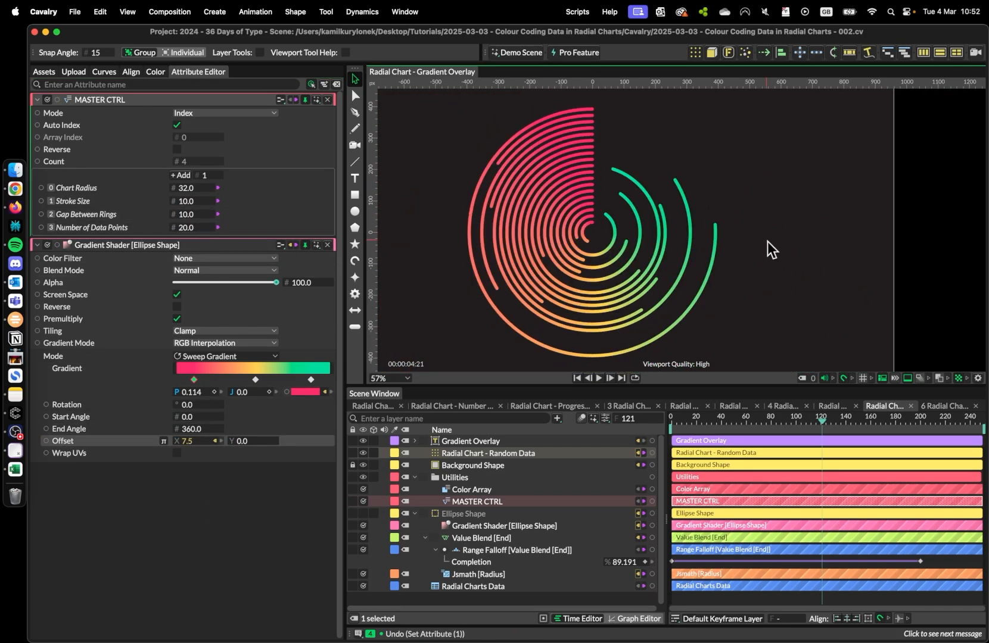
scroll(767, 241, "down", 3)
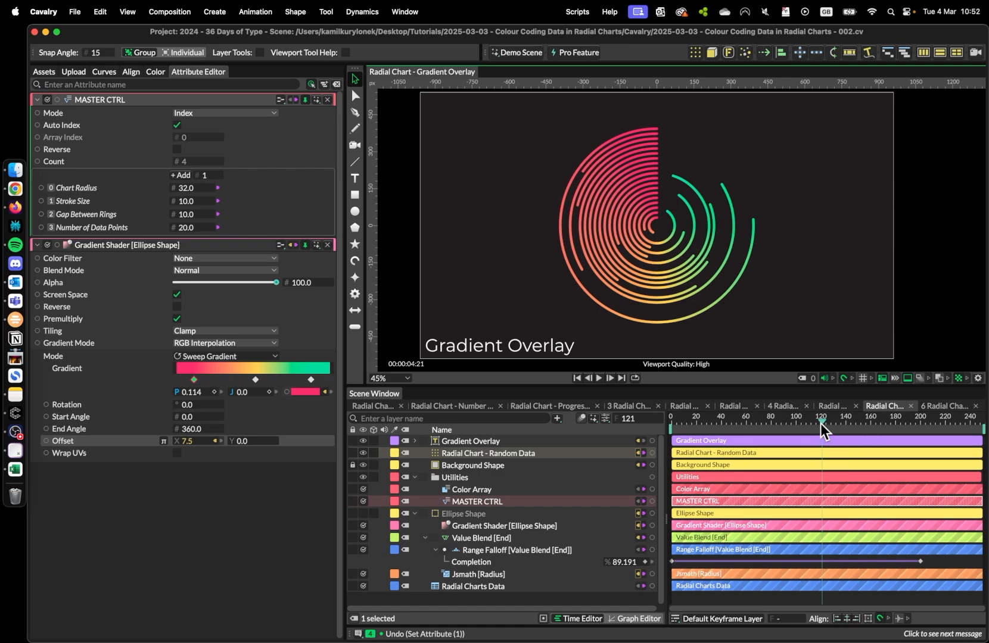
mouse_move(820, 423)
left_mouse_down()
mouse_move(742, 419)
mouse_move(810, 425)
left_mouse_up()
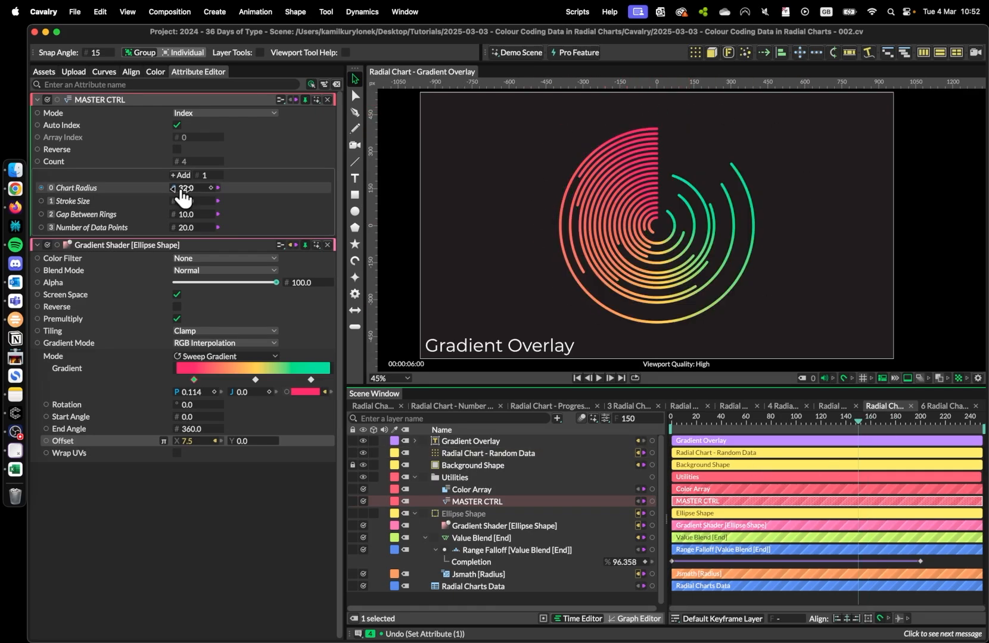
Lower and raise the Number of Data Points in MASTER CTRL to check the gradient on different ring counts
key("Down")
key("Down")
key("Down")
key("Down")
key("Down")
key("Down")
key("Down")
key("Down")
key("Down")
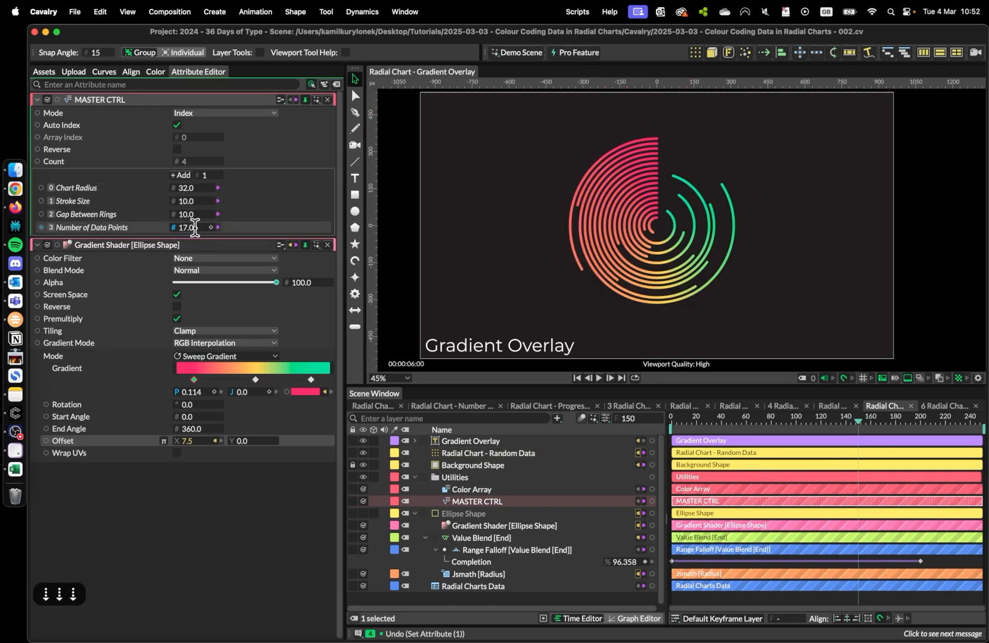
key("Up")
key("Up")
key("Up")
key("Up")
key("Up")
key("Up")
key("Up")
key("Up")
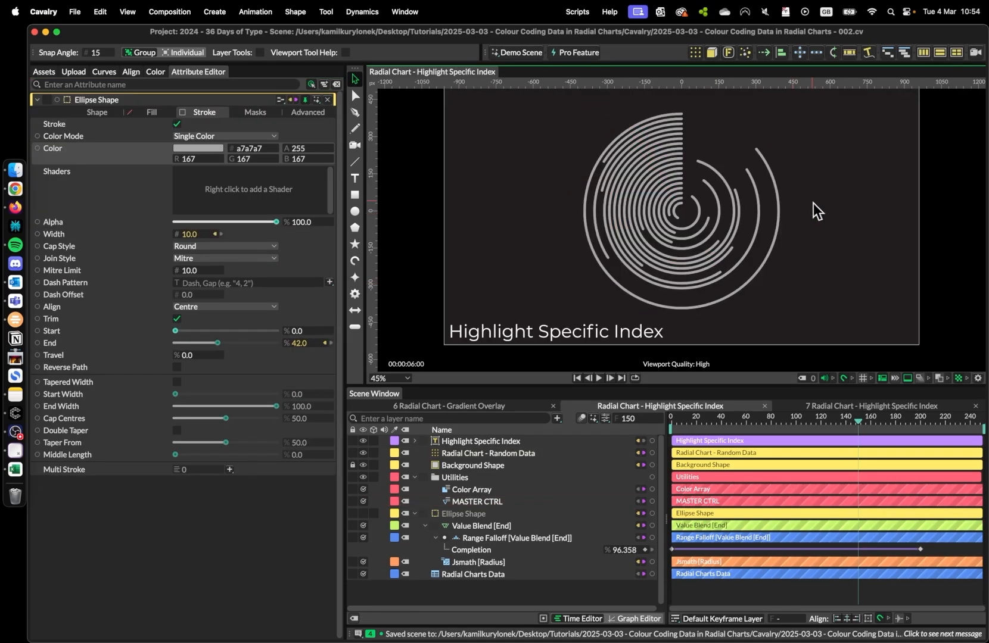
In the Highlight Specific Index composition, unpin the Ellipse Shape, add a Sub-Mesh to Radial Chart - Random Data and show its stroke settings
scroll(798, 262, "up", 1)
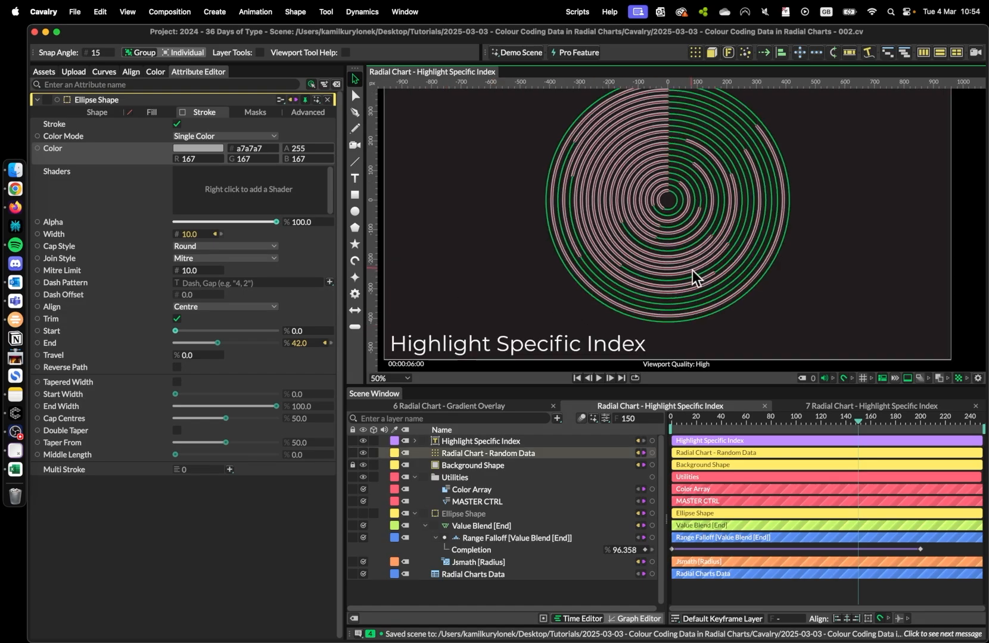
scroll(688, 268, "up", 3)
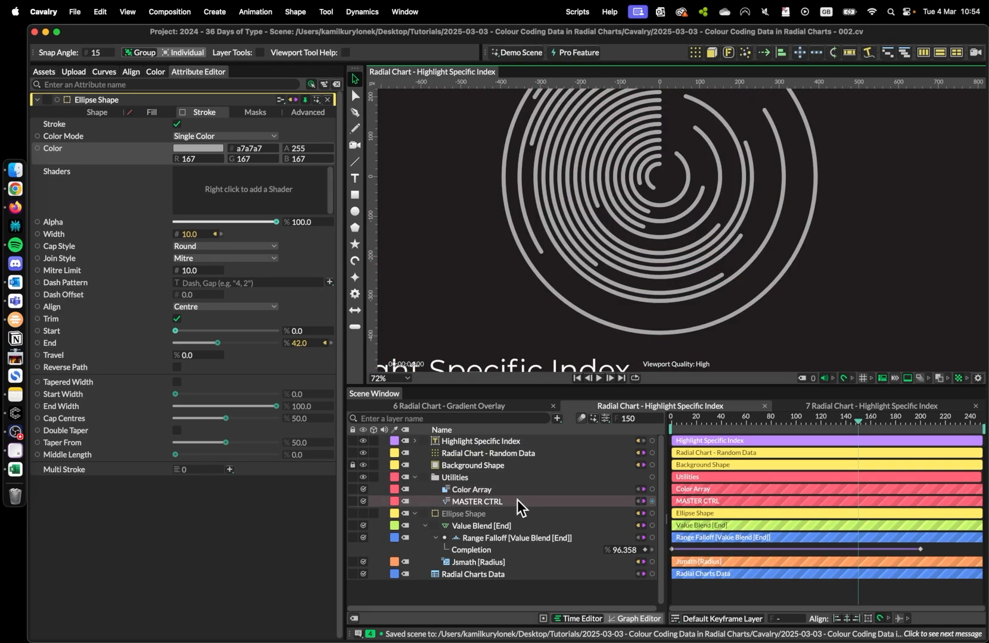
left_click(472, 454)
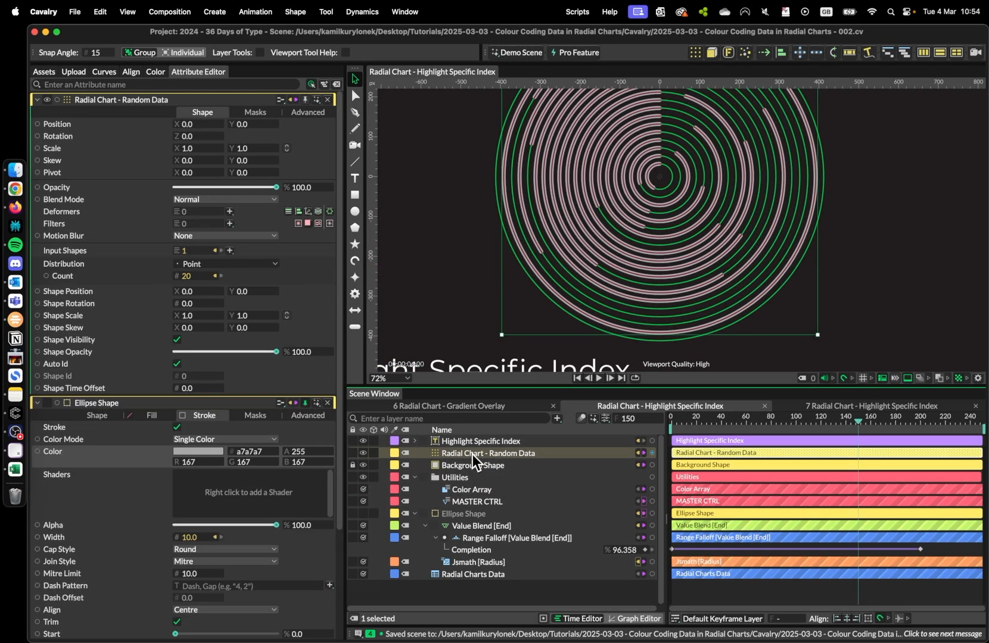
left_click(327, 409)
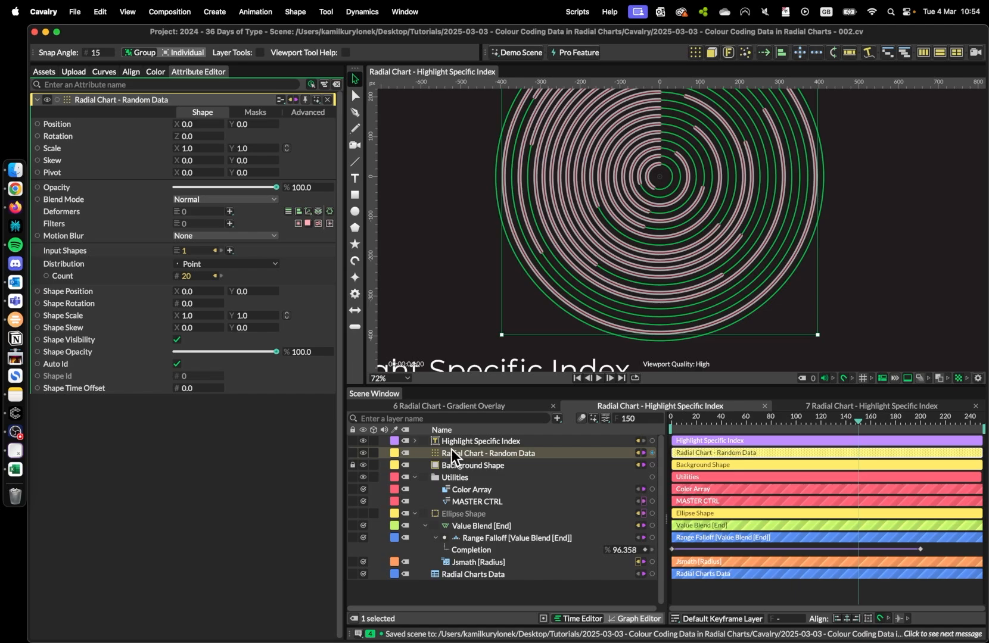
left_click(289, 212)
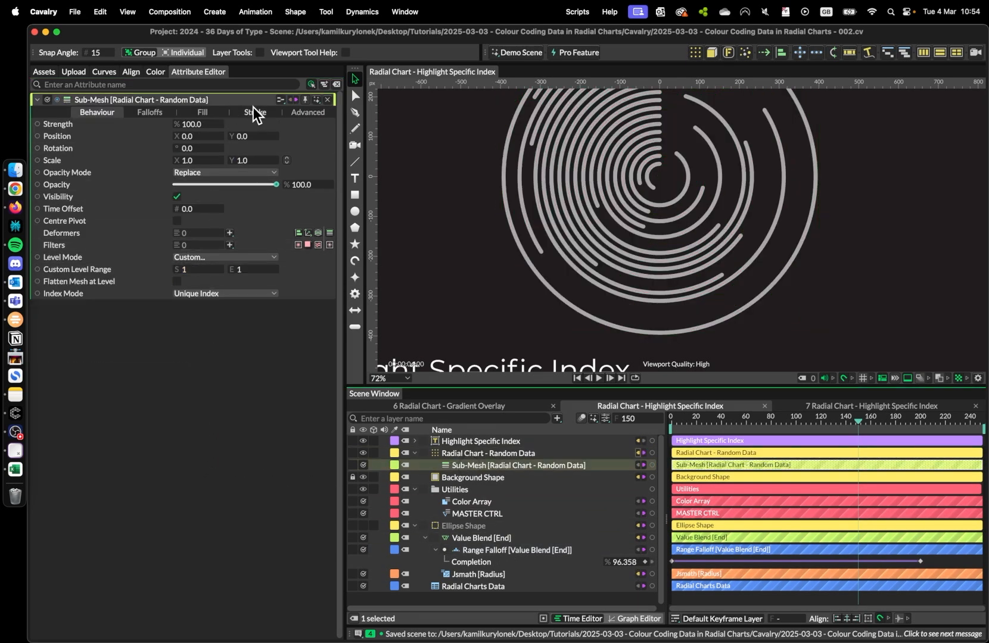
left_click(255, 112)
Try Replace Stroke on the Sub-Mesh, toggling it to compare the arcs and leaving it off
left_click(177, 124)
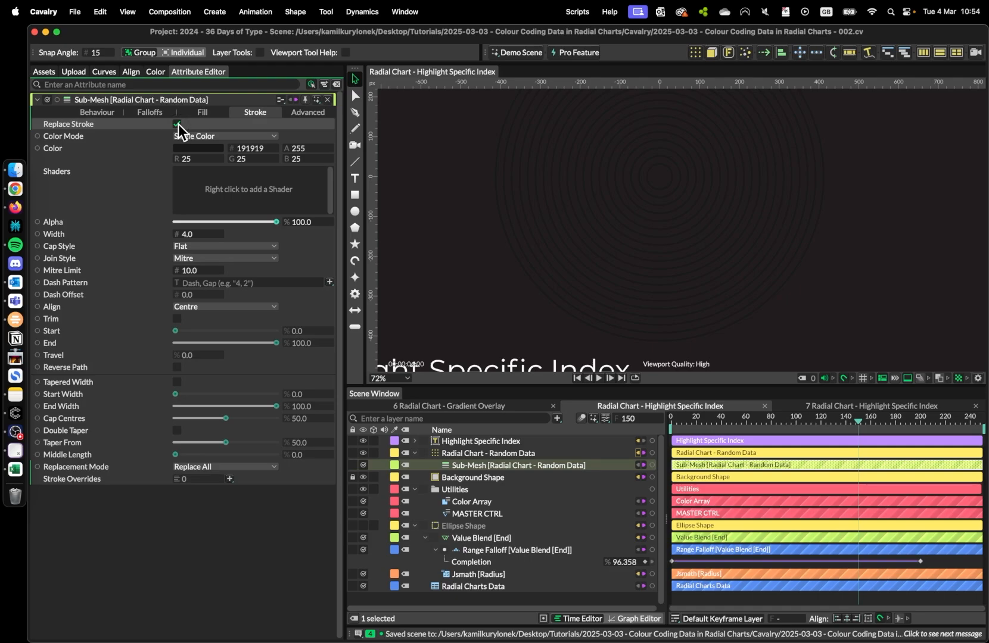
left_click(178, 125)
left_click(177, 123)
left_click(177, 123)
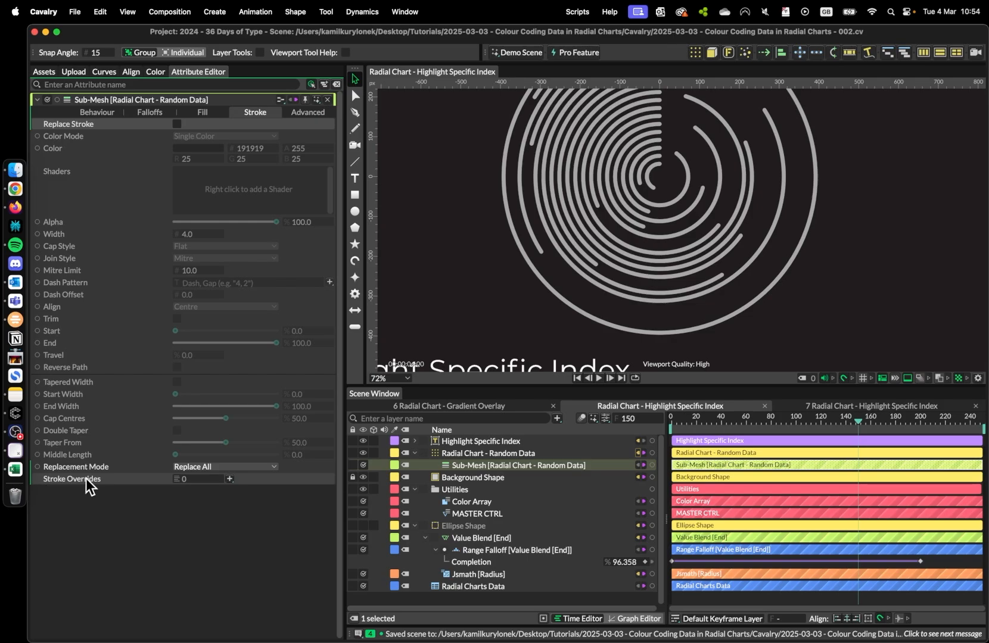
Add a Color Material Override to the Sub-Mesh's Stroke Overrides and set its color to red e61717
left_click(229, 479)
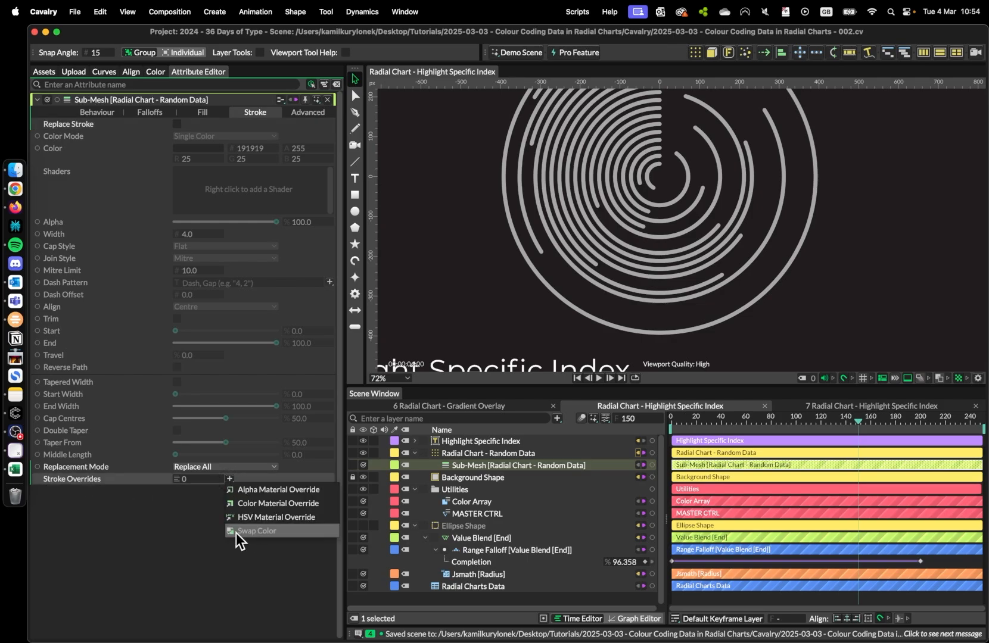
left_click(252, 507)
left_click_drag(505, 466, 484, 479)
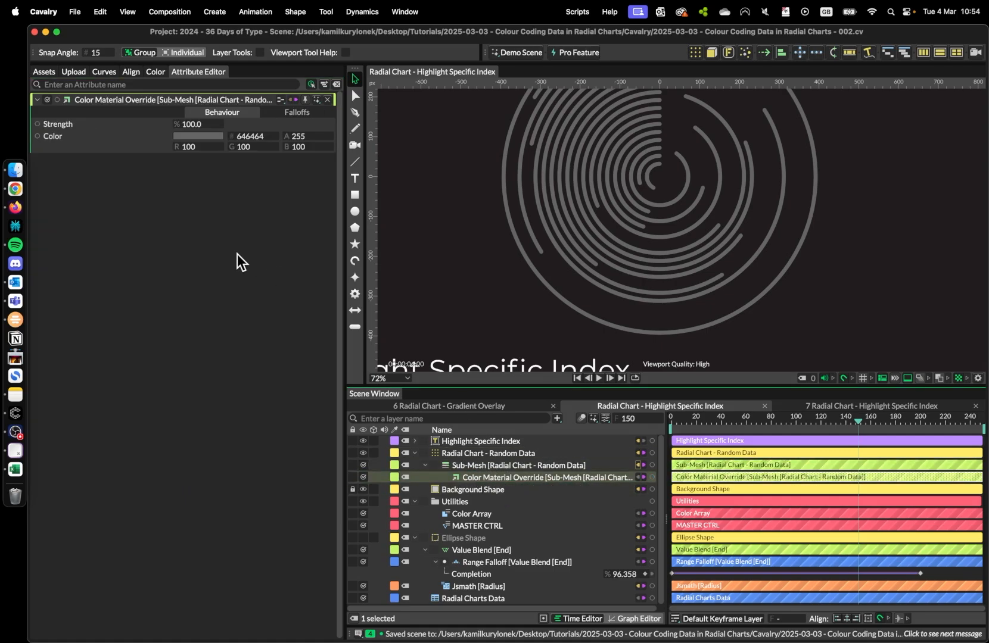
left_click(209, 137)
left_click_drag(200, 214, 215, 246)
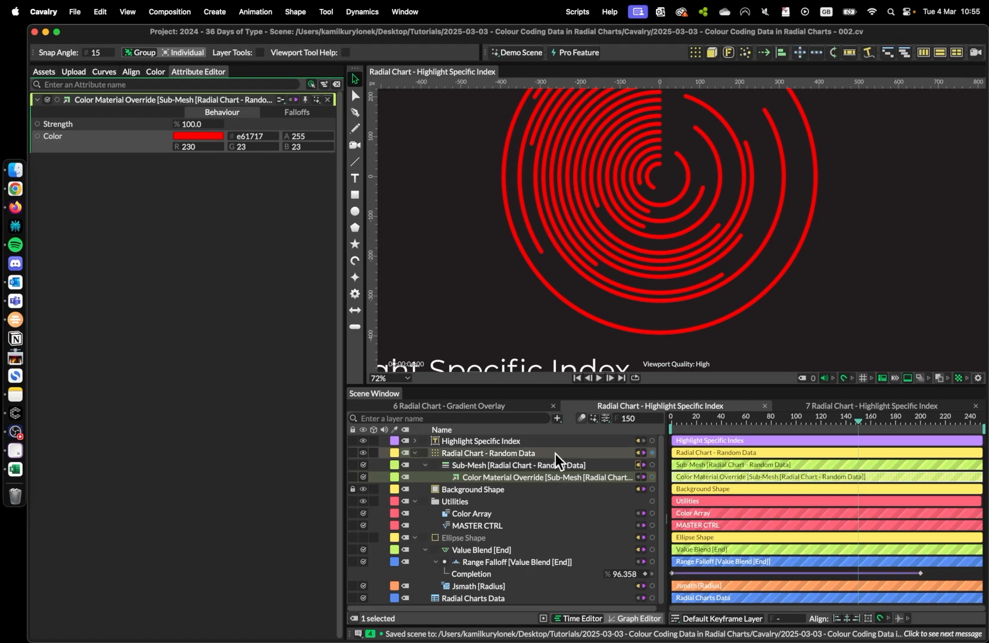
Connect the Color Array's first color, pink ef476f, to the Color Material Override's Color
scroll(522, 265, "up", 5)
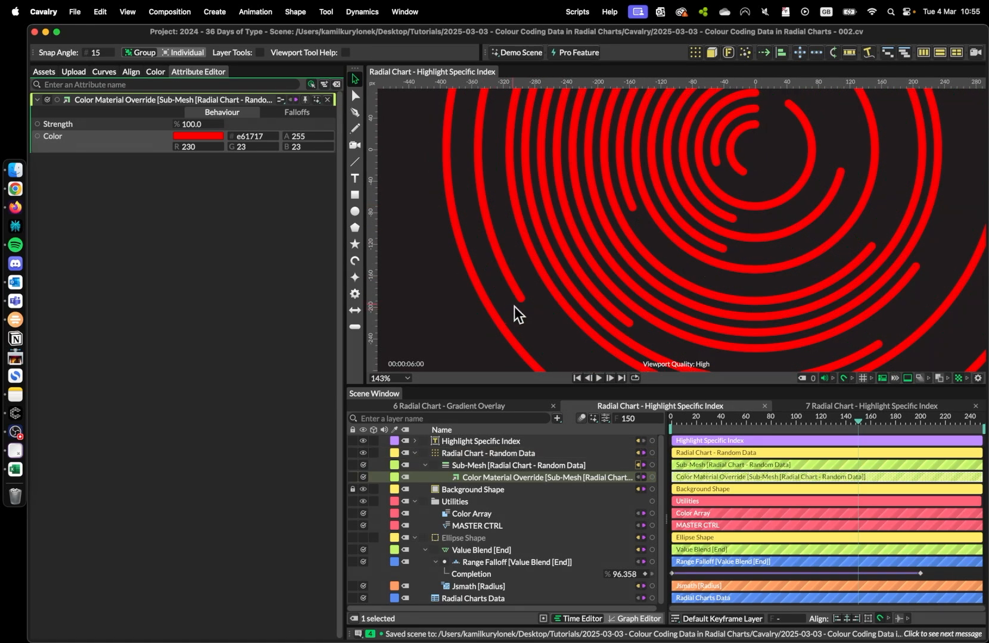
scroll(529, 297, "down", 3)
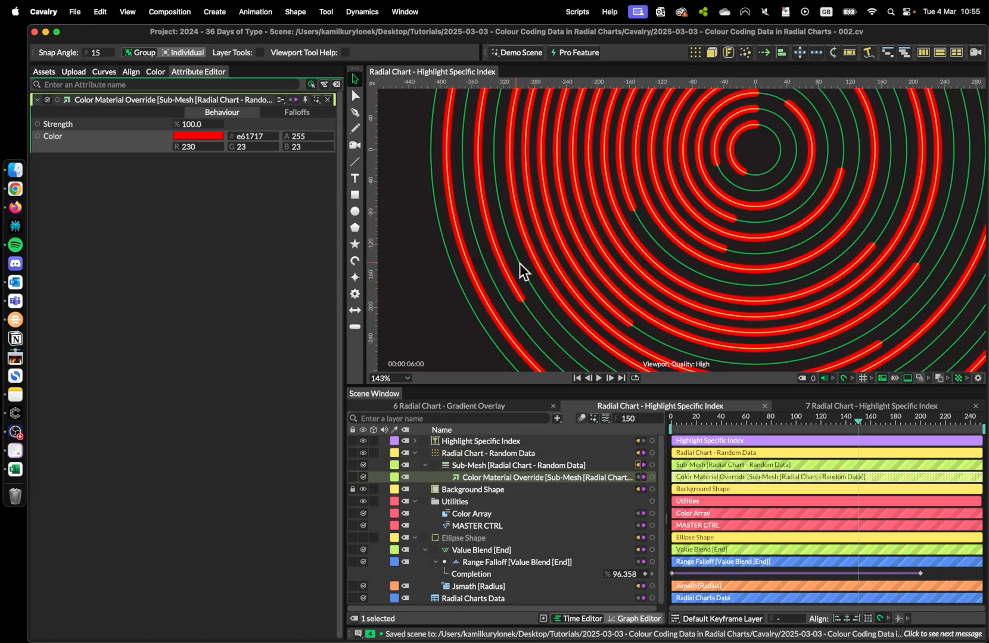
scroll(537, 264, "down", 3)
scroll(575, 261, "down", 2)
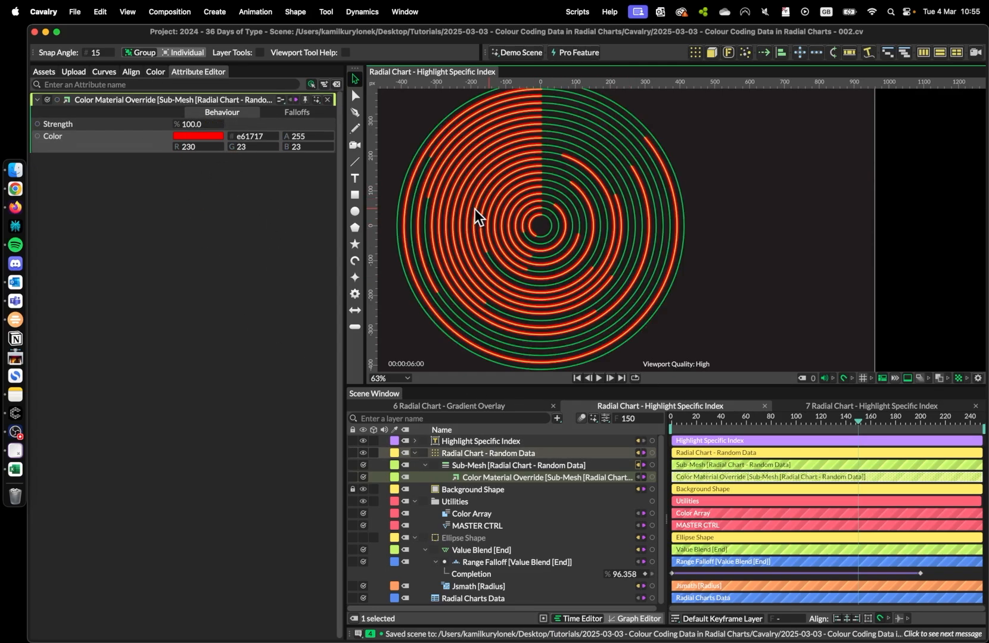
left_click(480, 511)
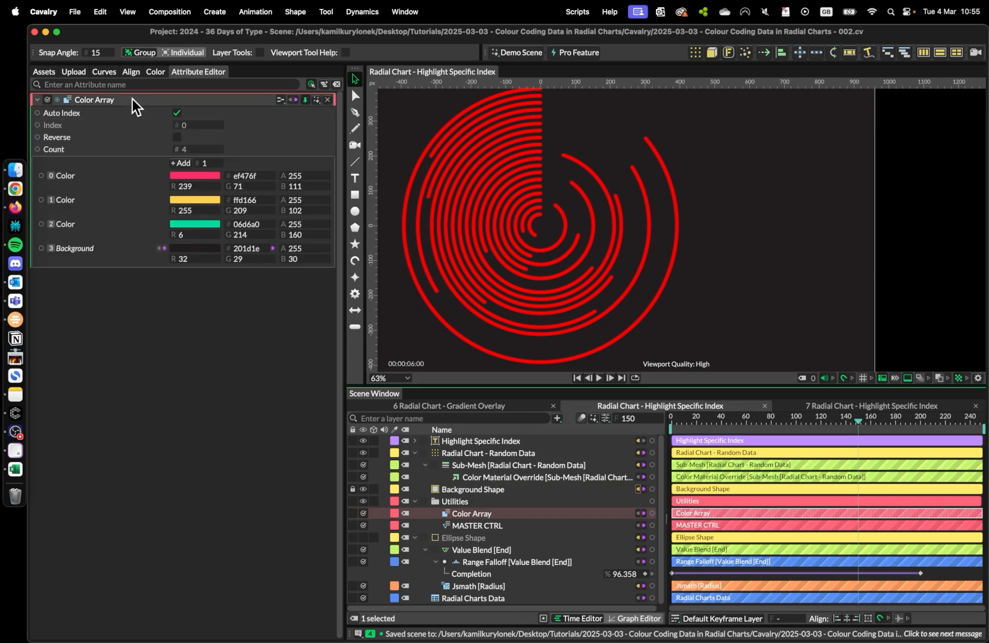
left_click_drag(41, 176, 506, 476)
left_click(517, 478)
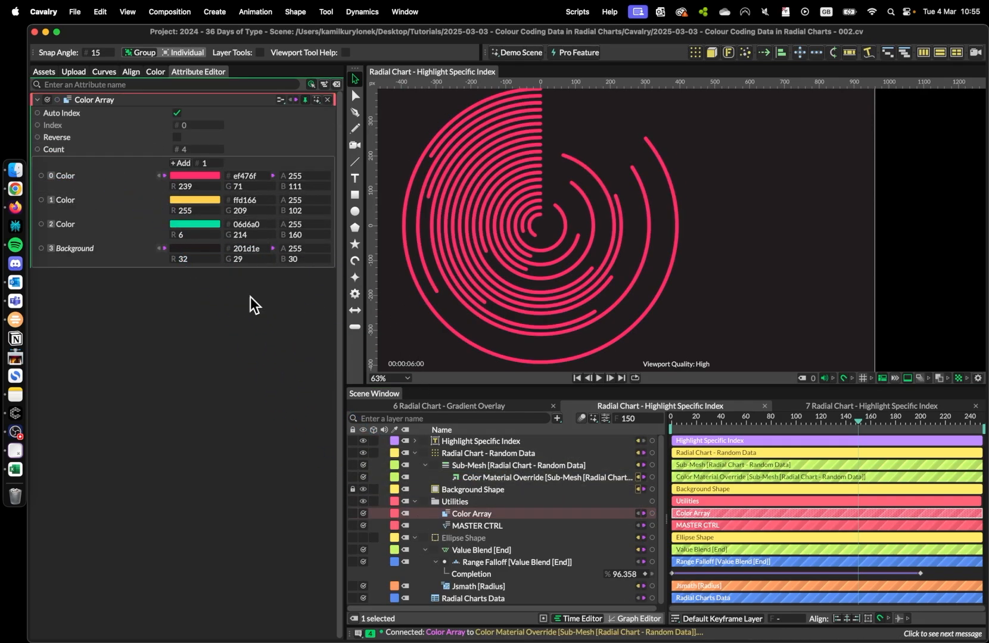
Clear the pinned Color Array from the attributes view and rename the override layer to "Color Material Override [Red]"
left_click(499, 477)
left_click(327, 162)
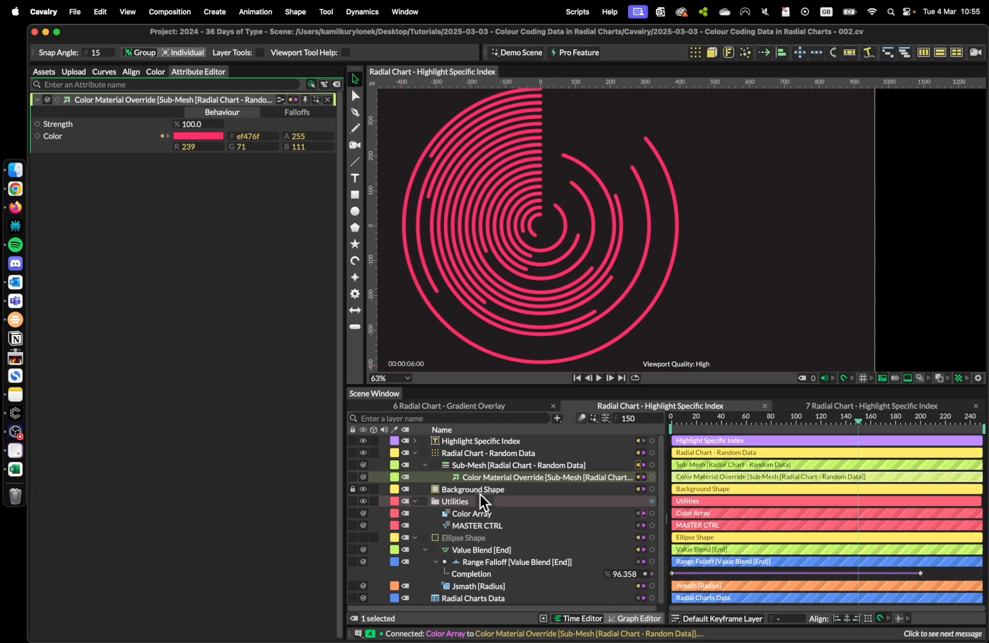
double_click(483, 477)
left_click_drag(547, 478, 743, 476)
key("BackSpace")
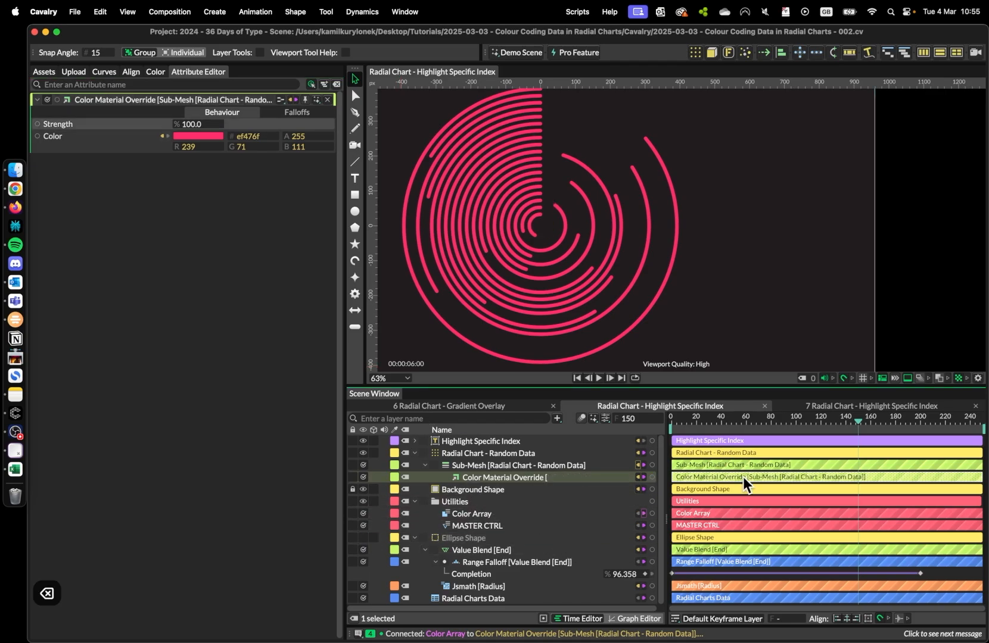
type("red")
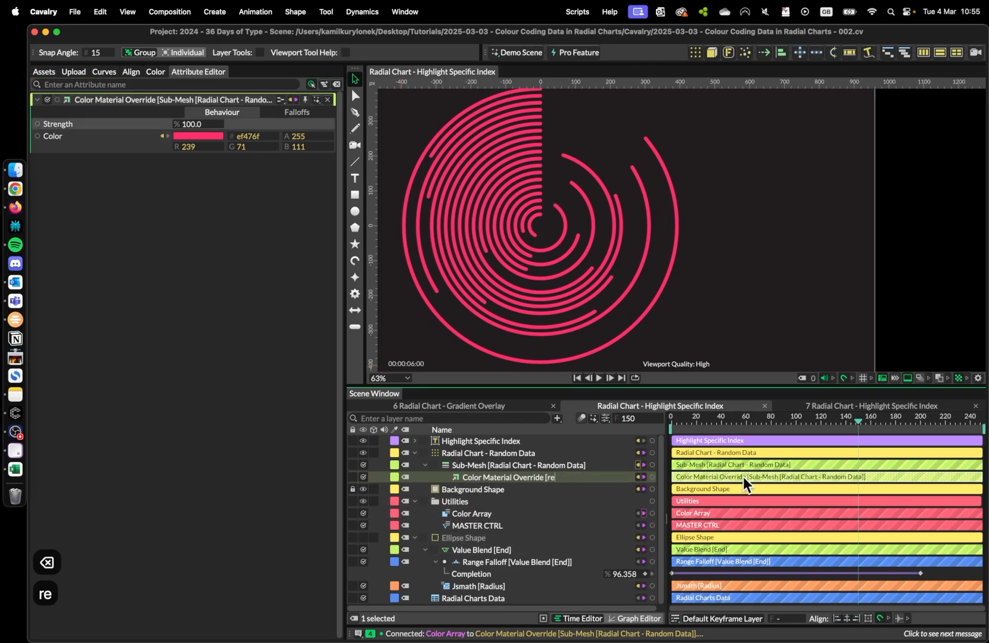
key("BackSpace")
key("BackSpace")
key("BackSpace")
type("Red]")
key("Return")
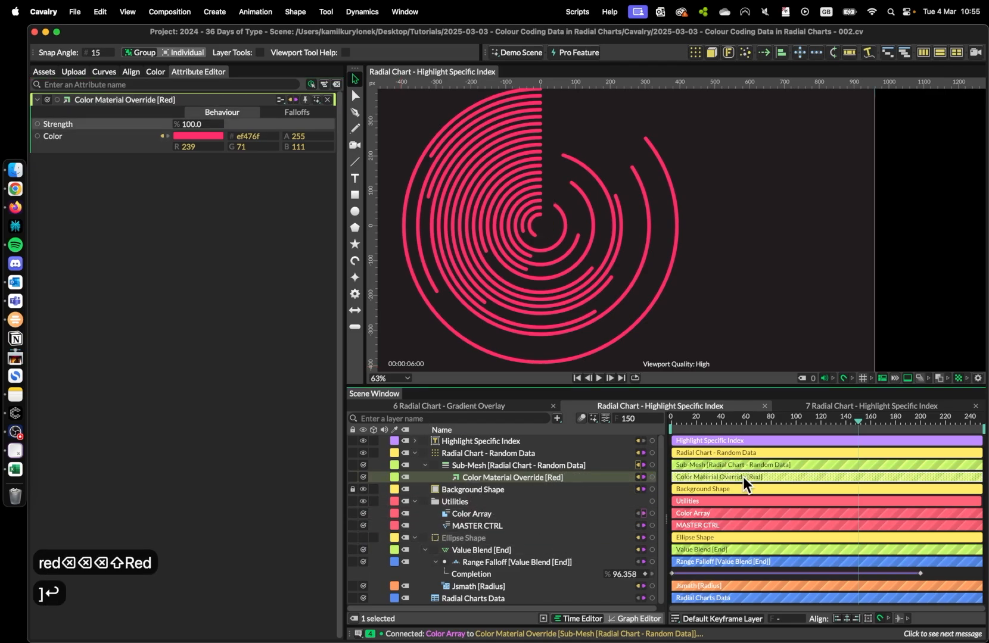
Add a Range Falloff to the red Color Material Override, using Specific Indices mode with Indices set to 0
left_click(293, 111)
right_click(237, 141)
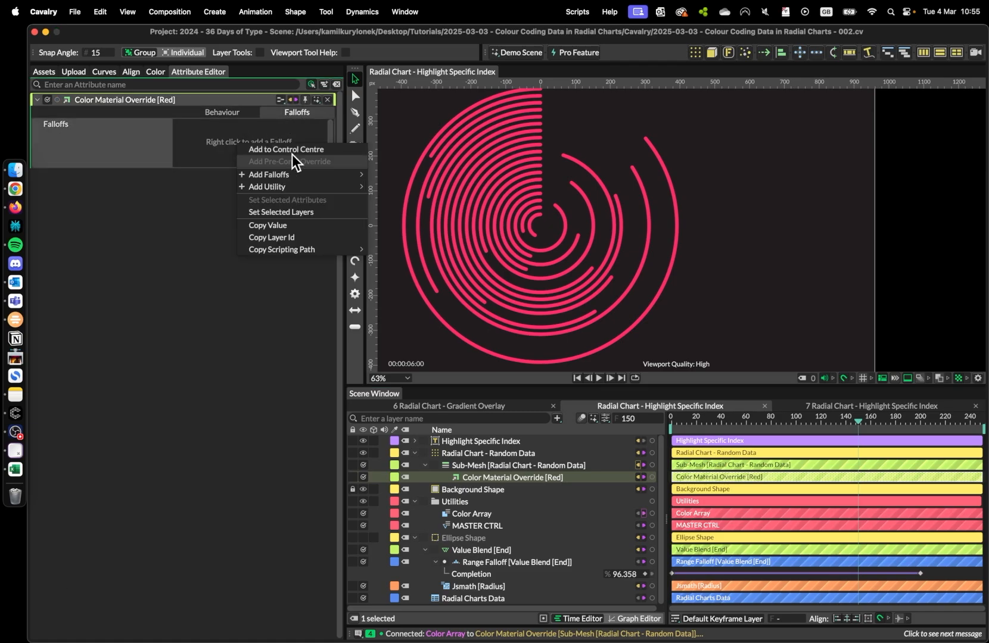
mouse_move(316, 185)
left_click(408, 187)
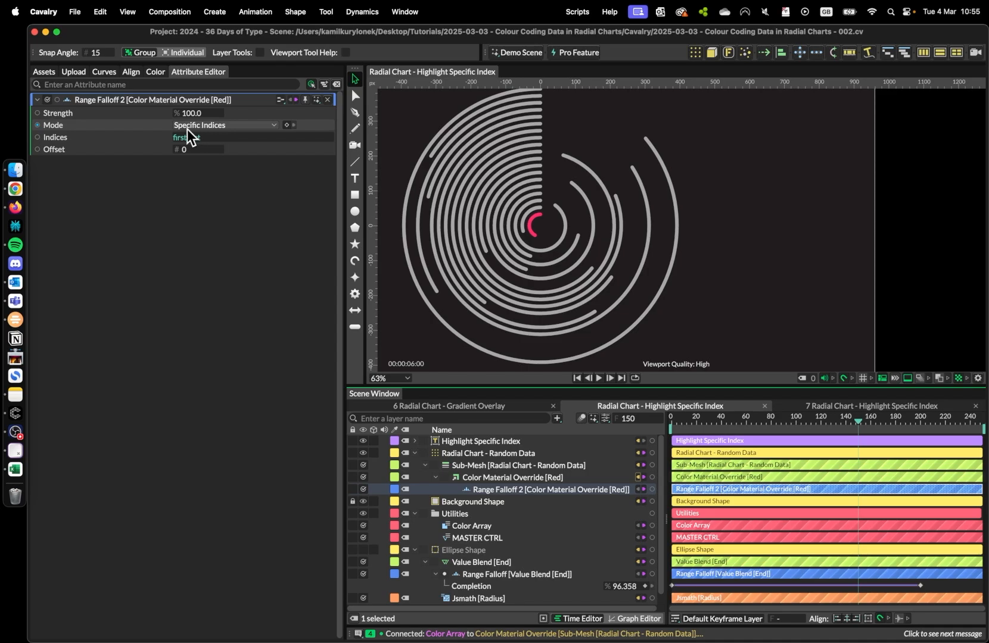
left_click(218, 136)
key("BackSpace")
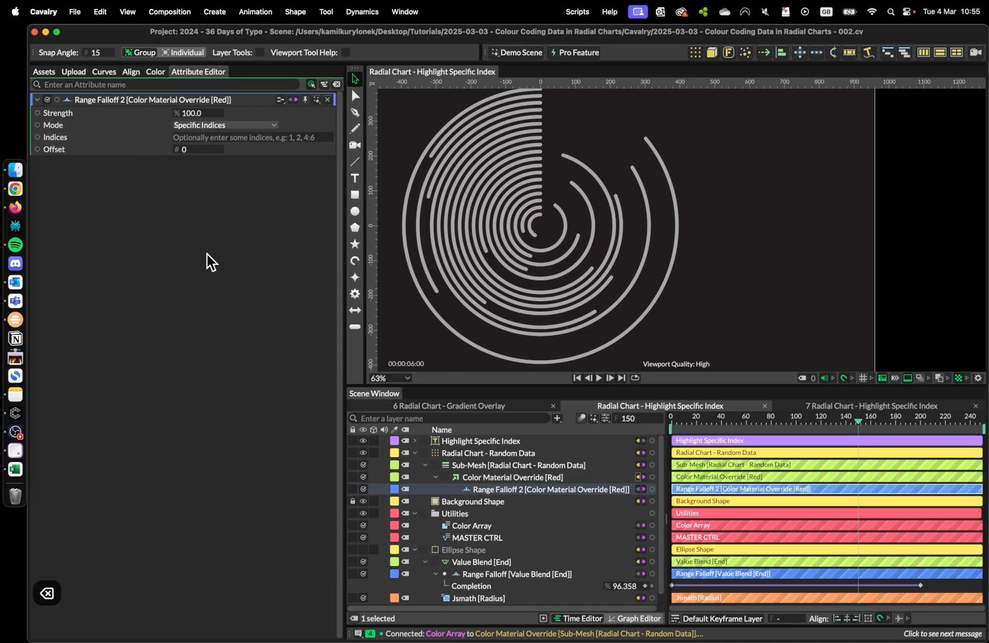
type("0")
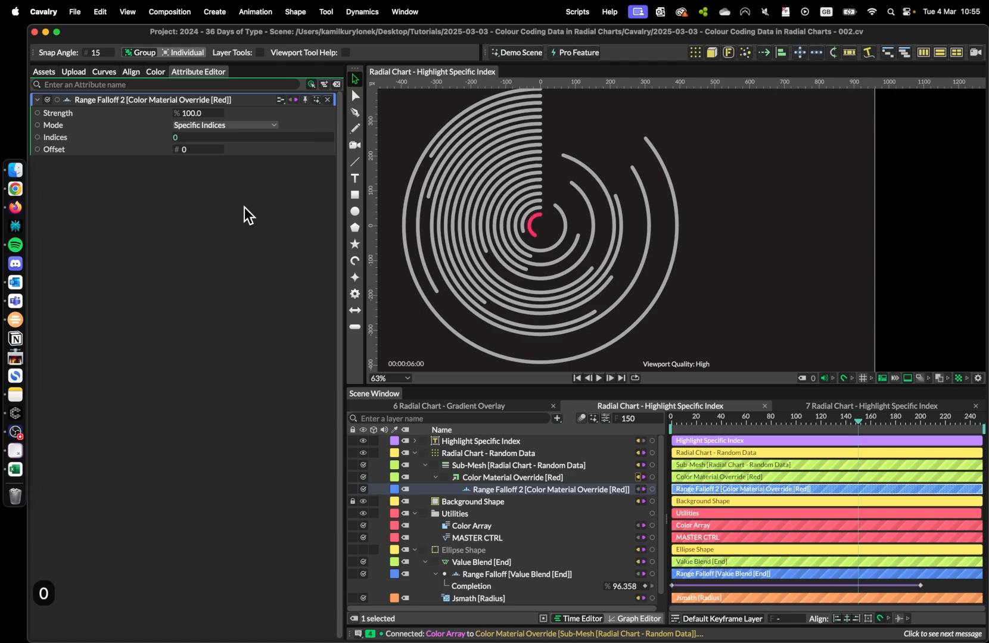
Test the red Range Falloff's Offset by stepping it down to -12 and back up to 0
key("Tab")
key("Down")
key("Down")
key("Down")
key("Down")
key("Down")
key("Down")
key("Down")
key("Down")
key("Down")
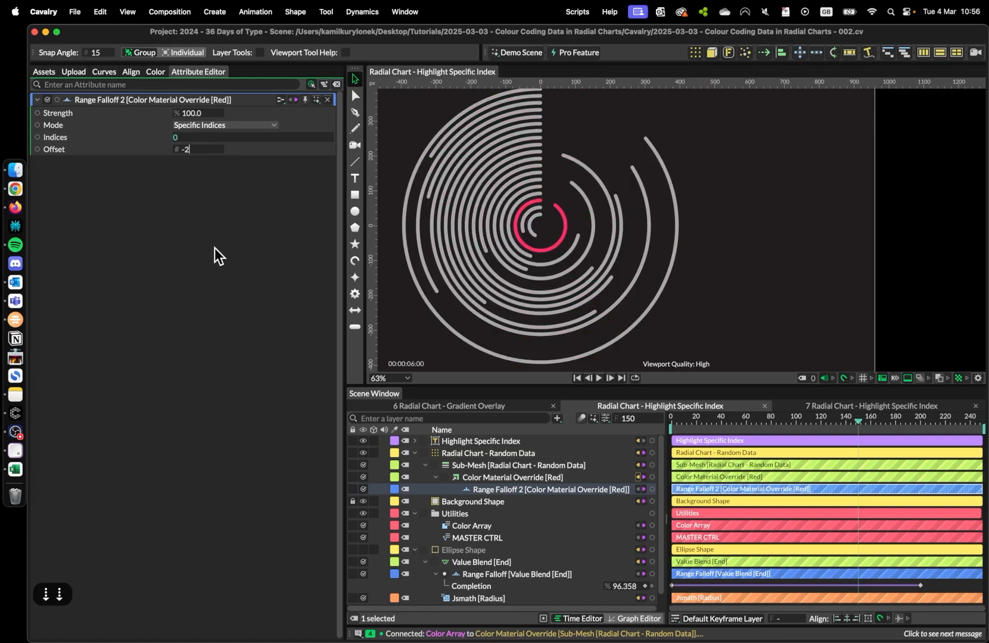
key("Down")
key("Down")
key("Down")
key("Down")
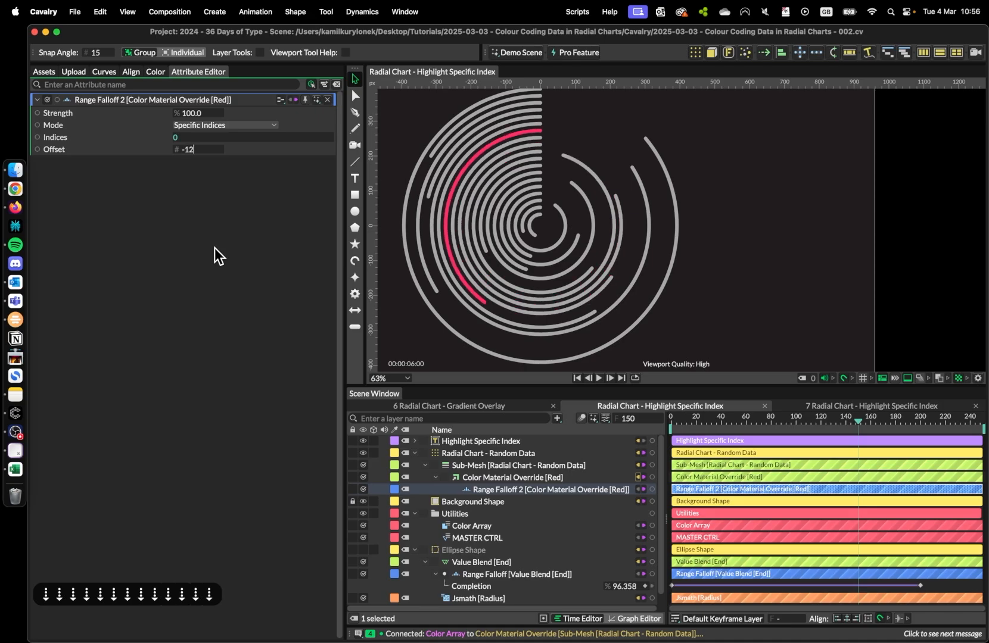
key("Up")
key("Up")
key("Up")
key("Up")
key("Up")
key("Up")
key("Up")
key("Up")
key("Up")
key("Up")
key("Up")
key("Up")
key("Up")
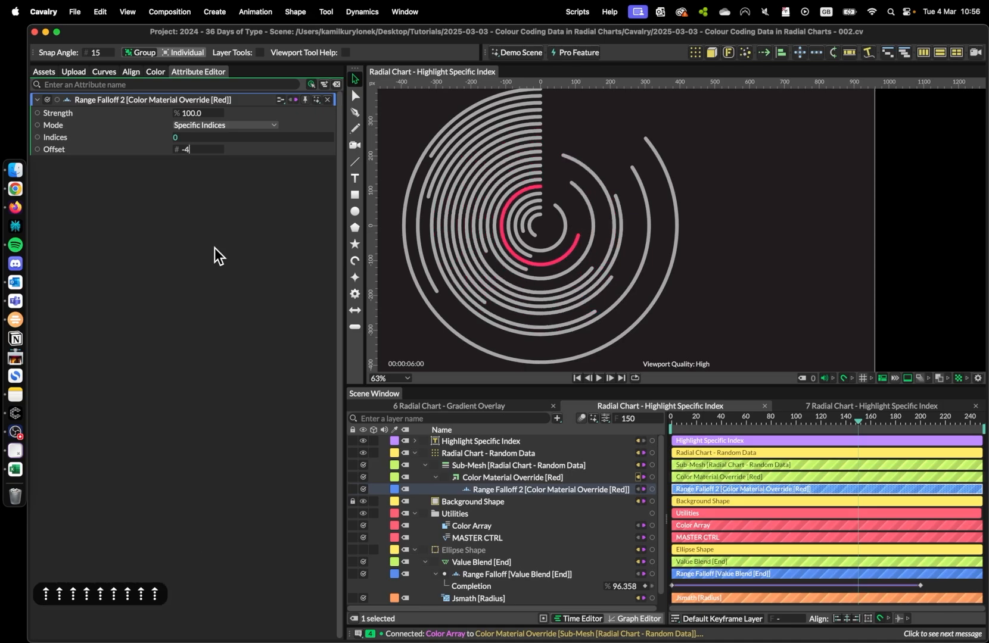
Try 5 as the red Range Falloff's Indices, and set the index range to 4:10
left_click_drag(183, 137, 168, 167)
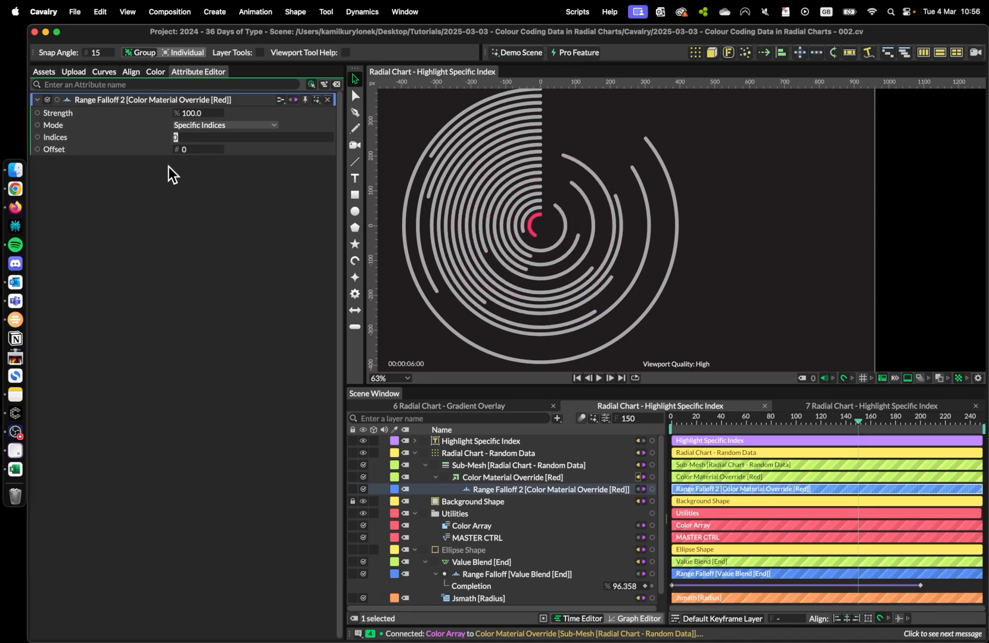
type("5")
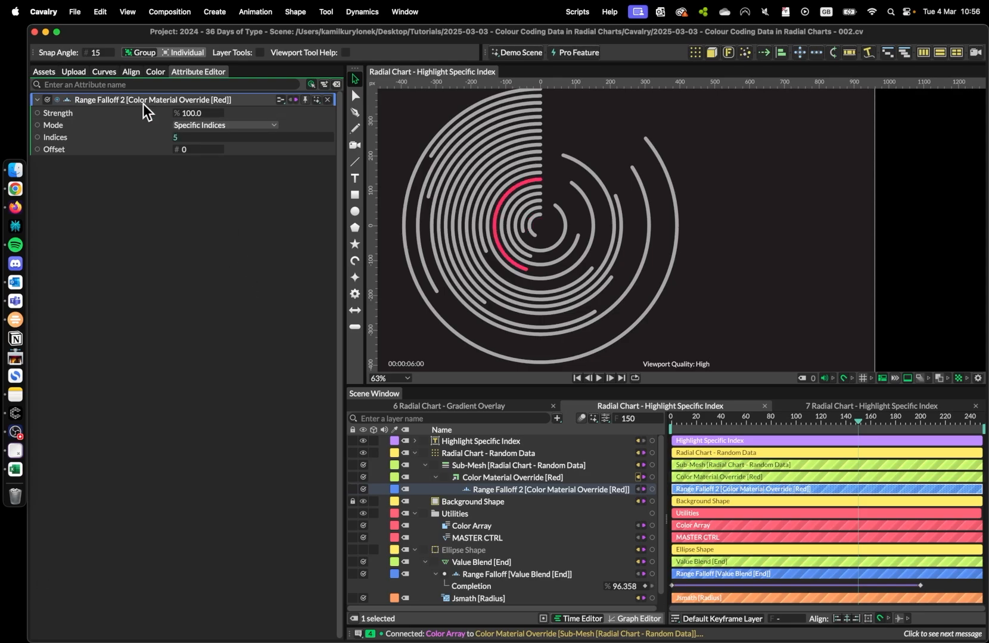
key("super+a")
key("BackSpace")
type("4")
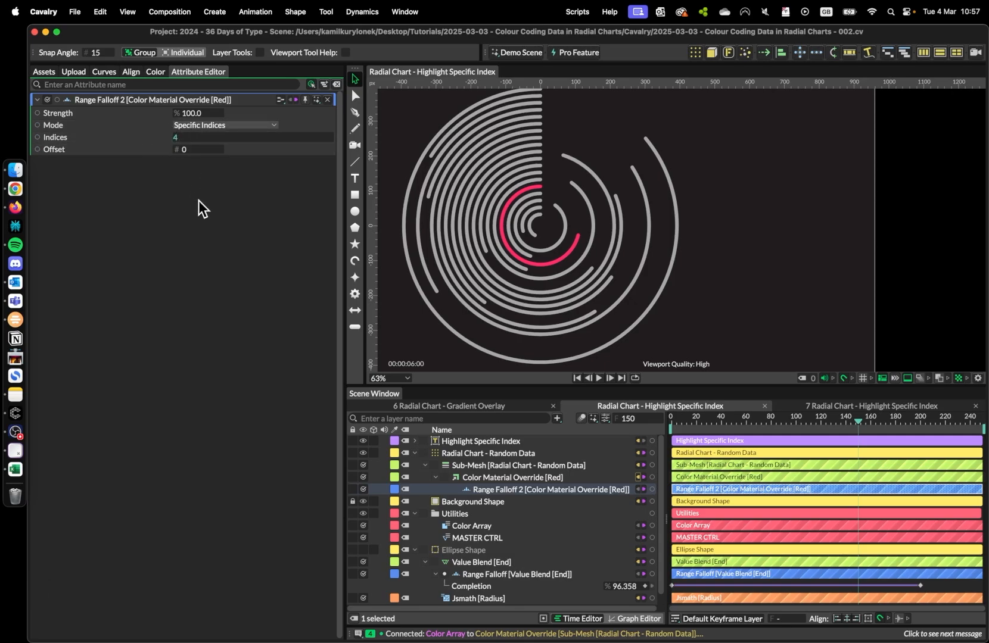
type(":")
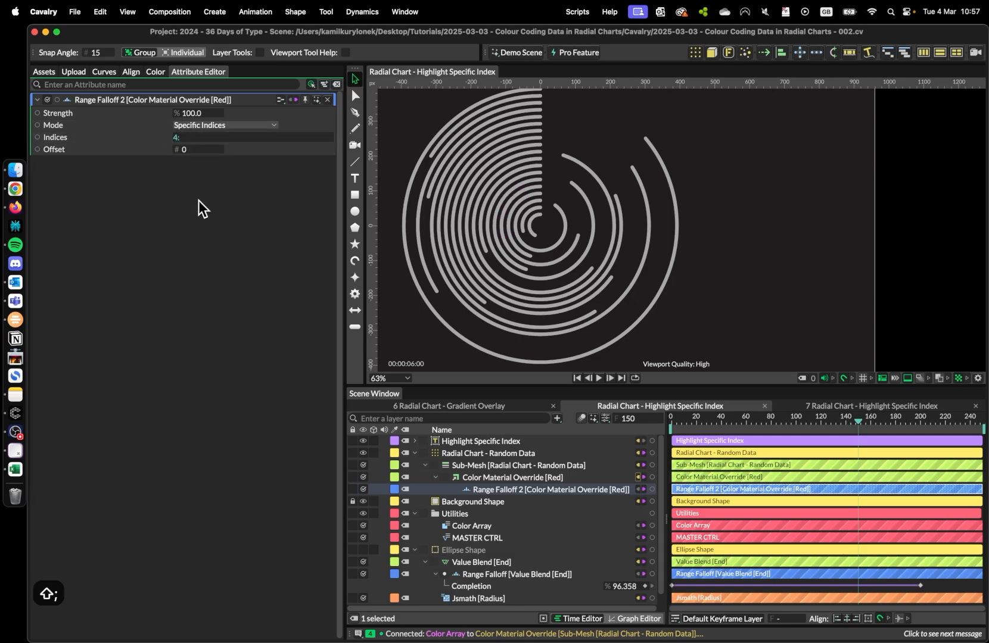
type("10")
left_click(241, 320)
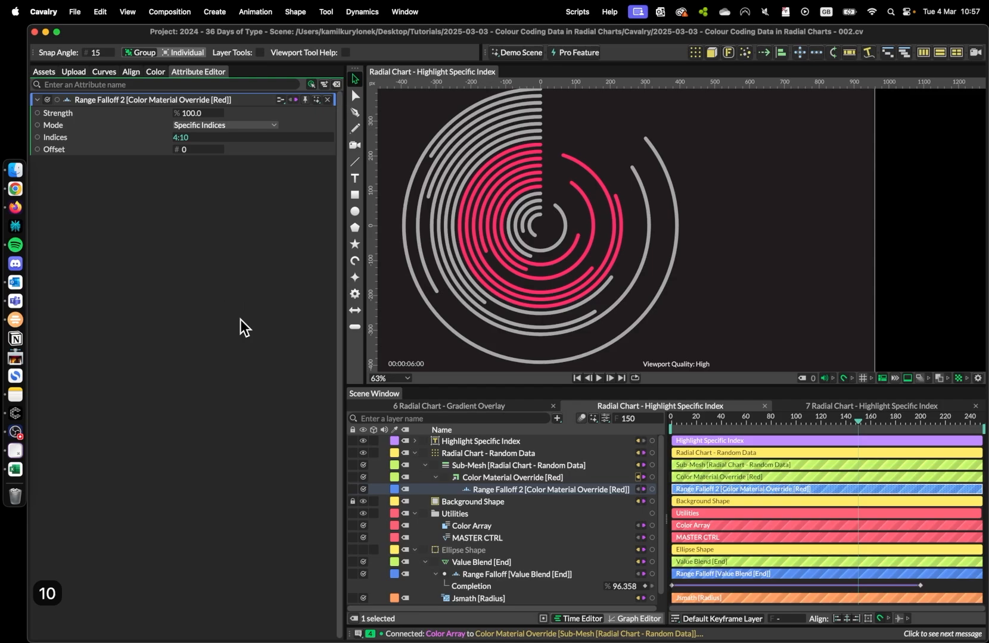
Add a second Color Material Override to the Sub-Mesh's Stroke Overrides and nest it under the Sub-Mesh
left_click(529, 464)
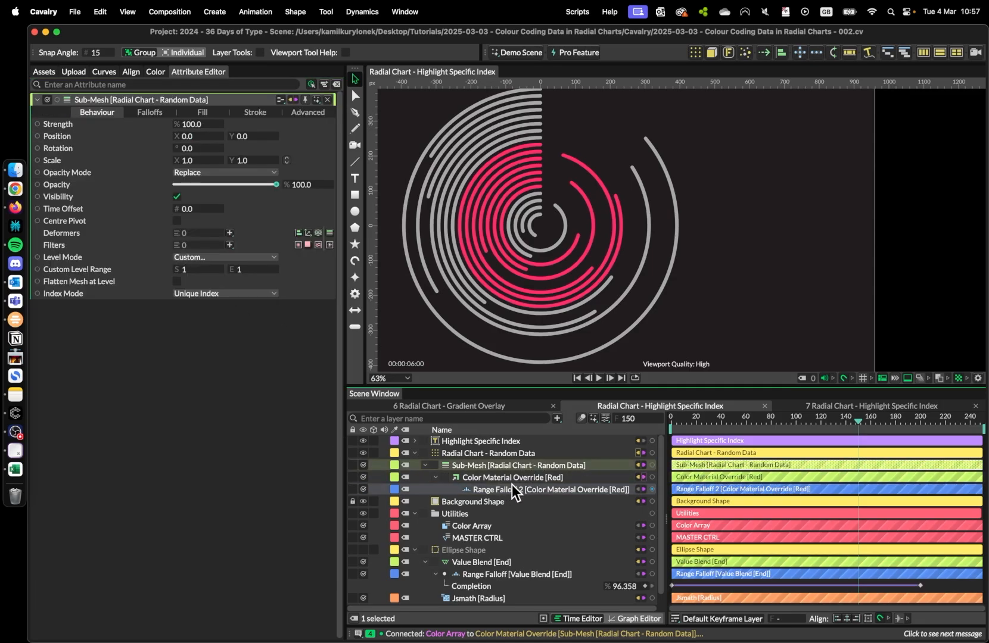
left_click(202, 112)
left_click(255, 112)
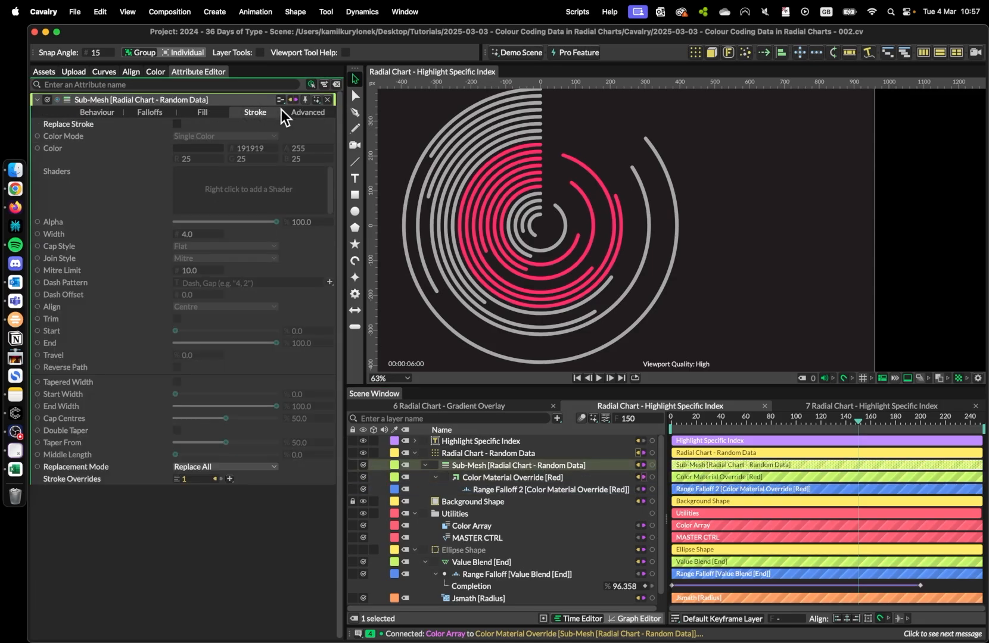
left_click(229, 478)
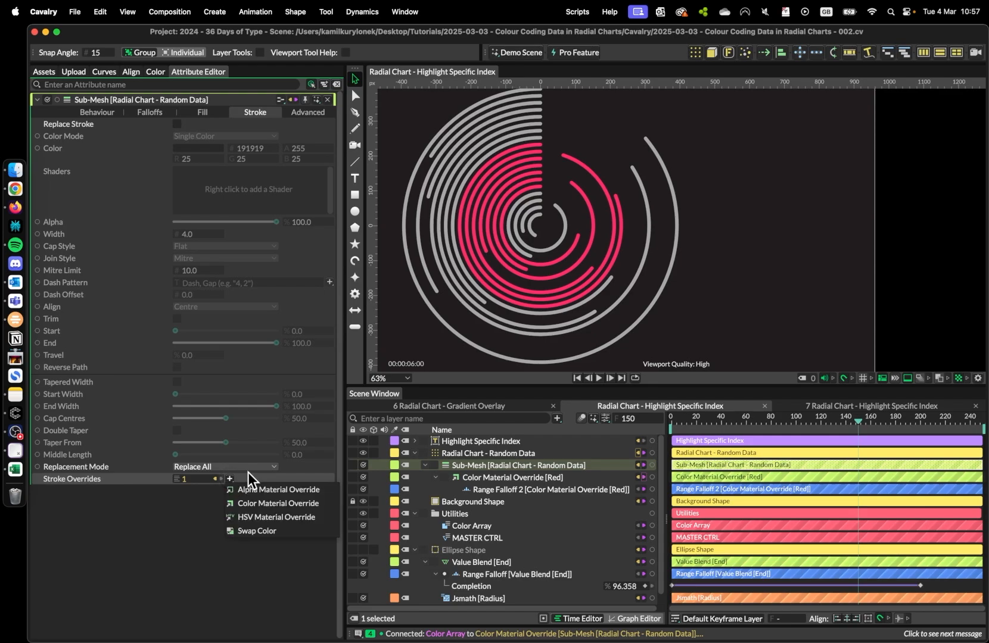
left_click(253, 504)
left_click_drag(497, 468, 492, 477)
Connect the Color Array's green 06d6a0 to the new override's Color and rename the override "Color Material Override 2 [Green]"
left_click(471, 537)
left_click_drag(41, 224, 517, 477)
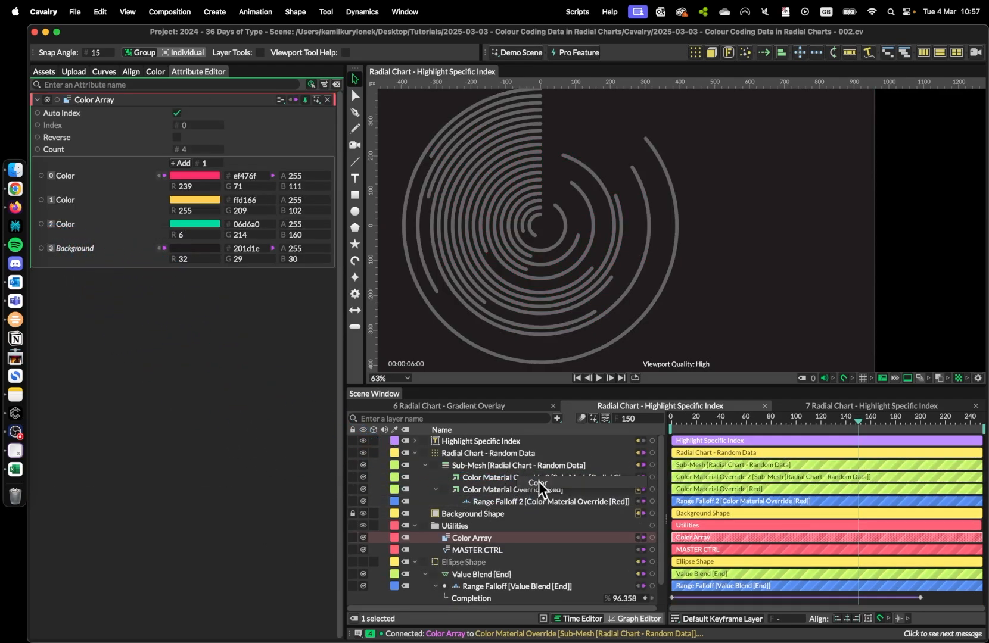
left_click(487, 477)
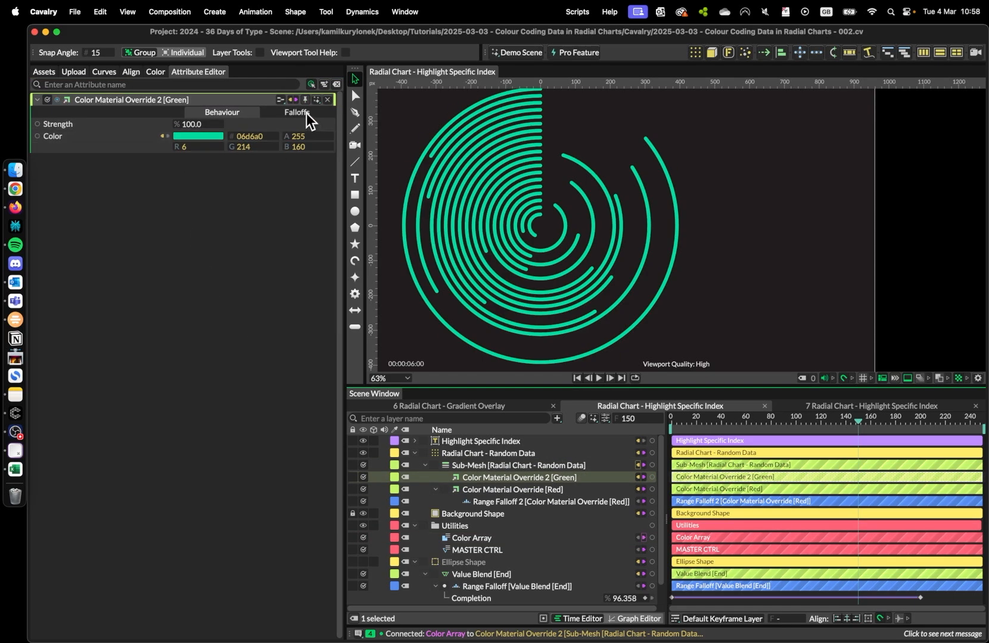
Add a Range Falloff to the green Color Material Override and use Specific Indices mode
left_click(306, 114)
right_click(229, 133)
mouse_move(289, 168)
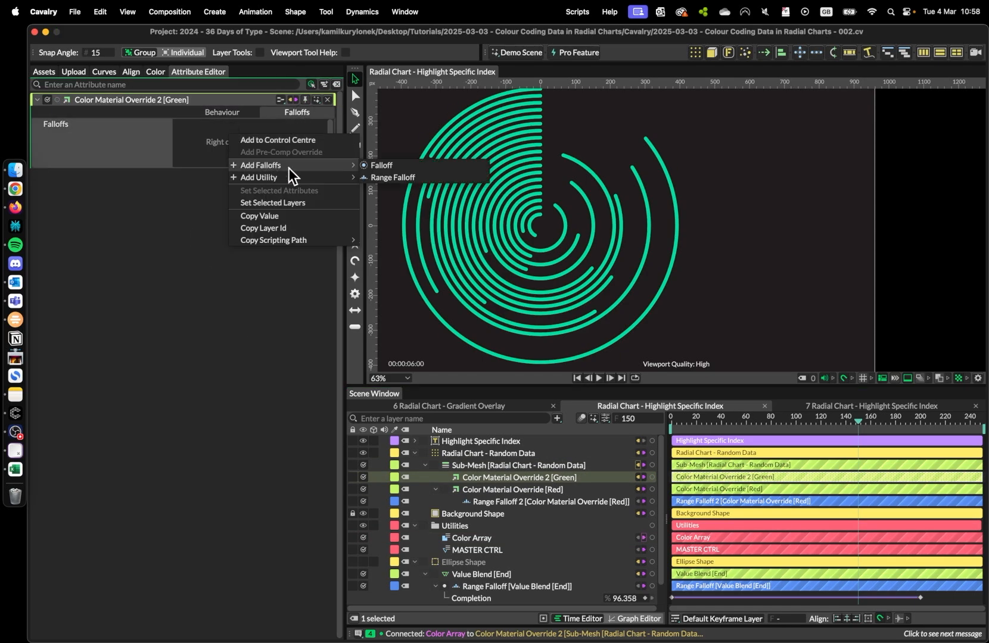
left_click(423, 178)
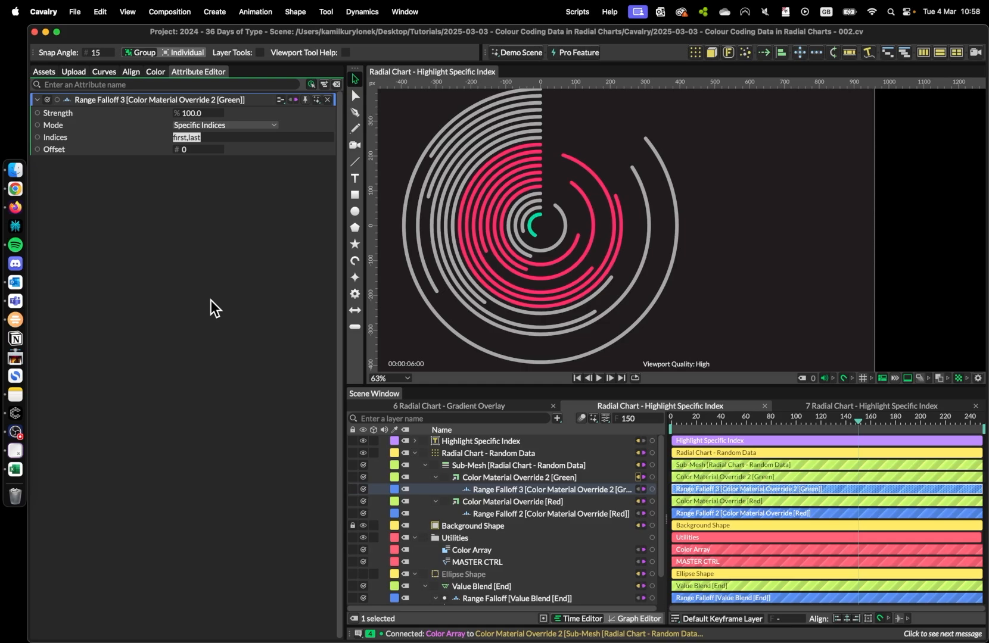
Try 9 and 15 as the green Range Falloff's Indices, and set Indices to 5
type("9")
key("Tab")
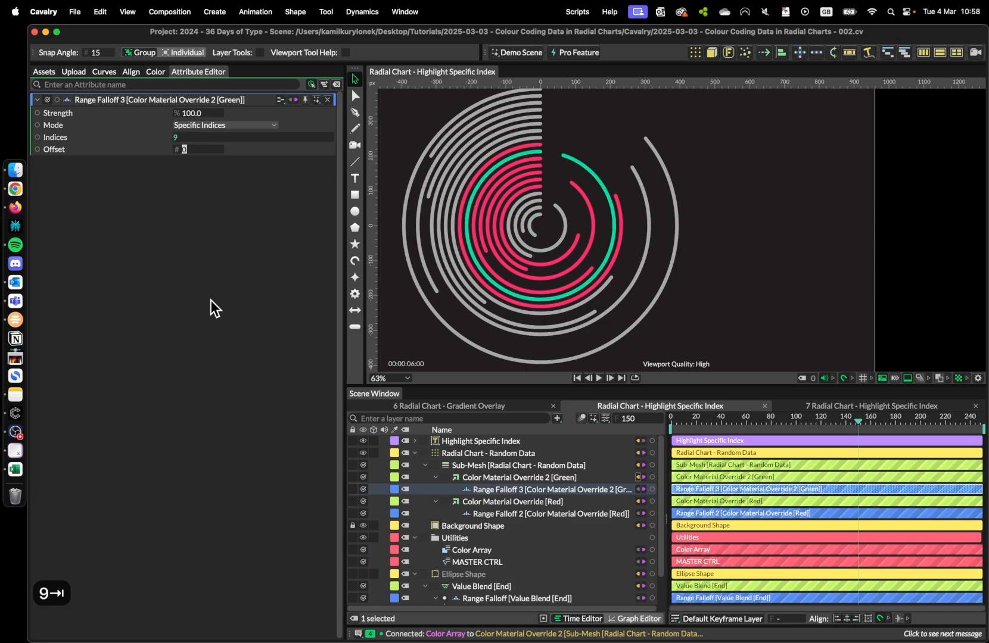
left_click(195, 137)
key("BackSpace")
type("15")
key("Return")
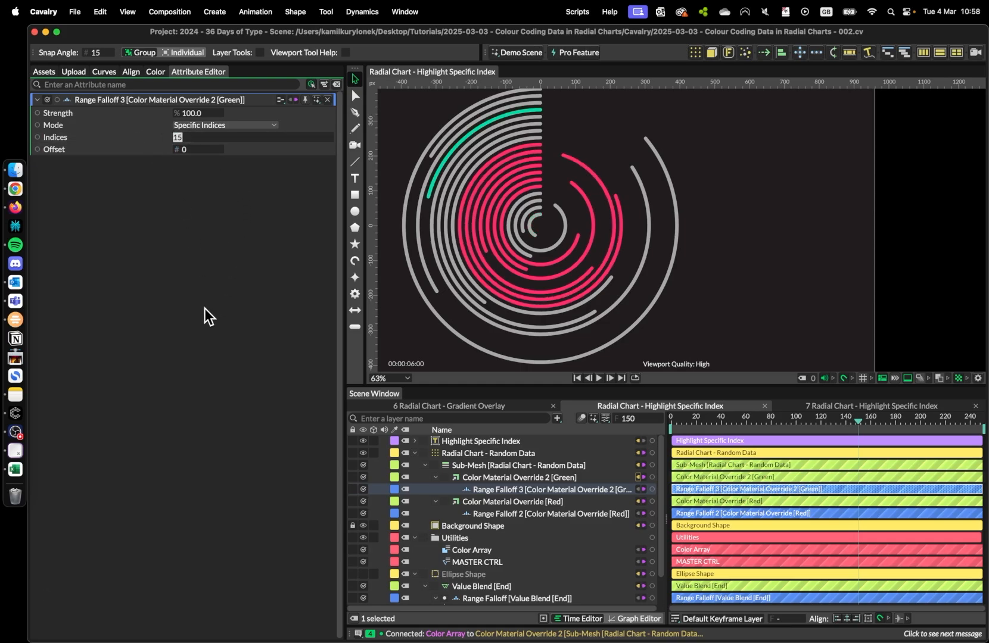
type("5")
Examine the order of the Sub-Mesh's Stroke Overrides and how the highlighted arcs look at frame 176
left_click(521, 468)
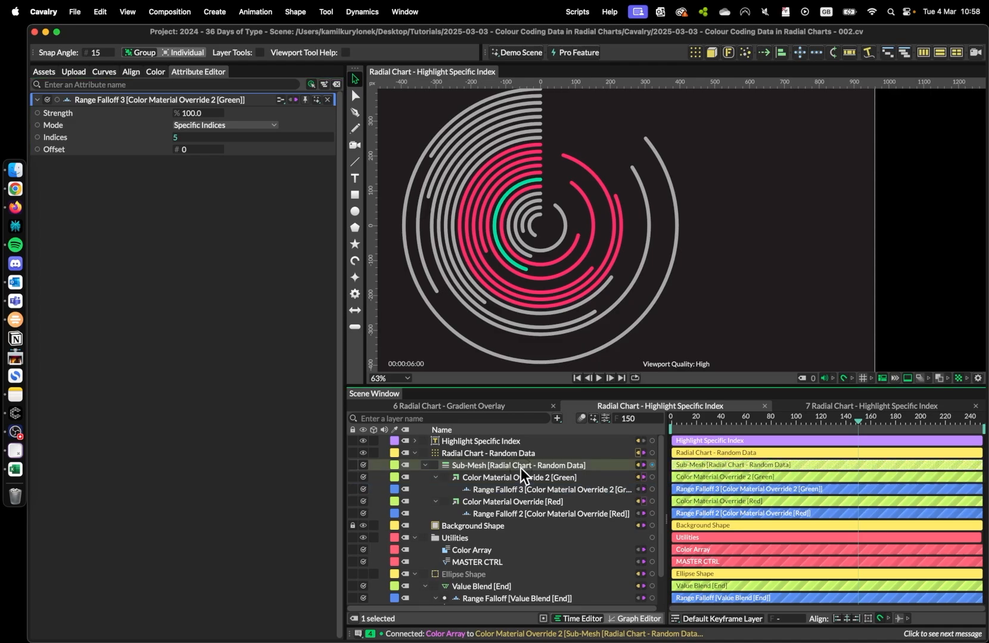
left_click(255, 112)
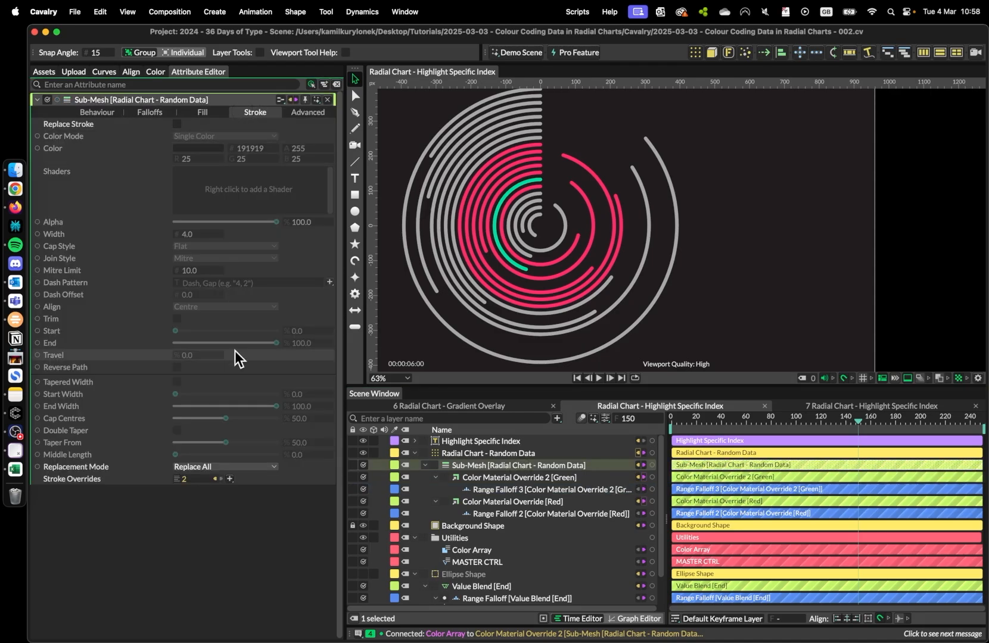
left_click(228, 478)
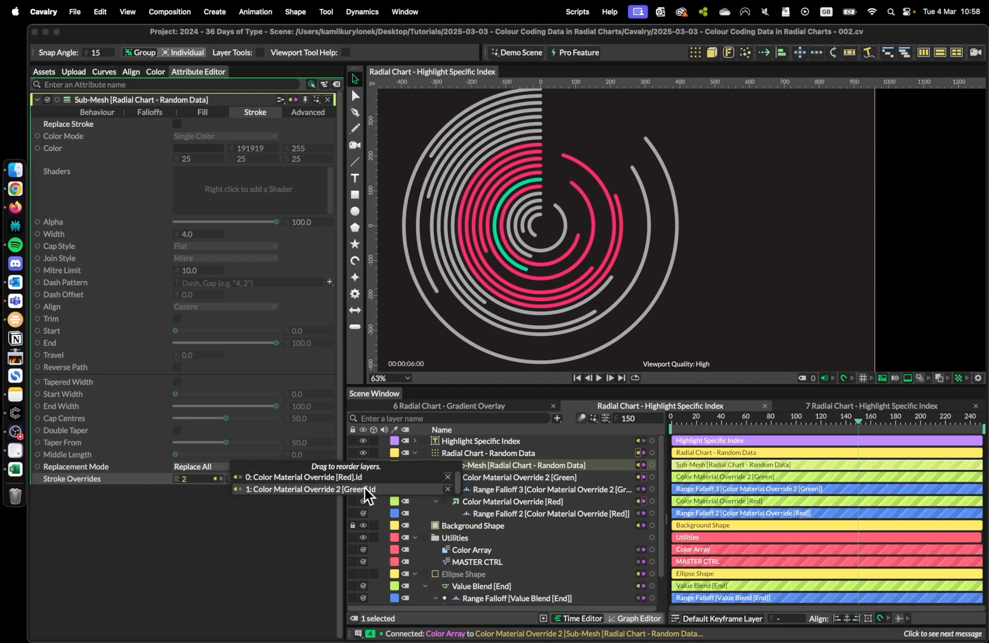
scroll(527, 279, "up", 5)
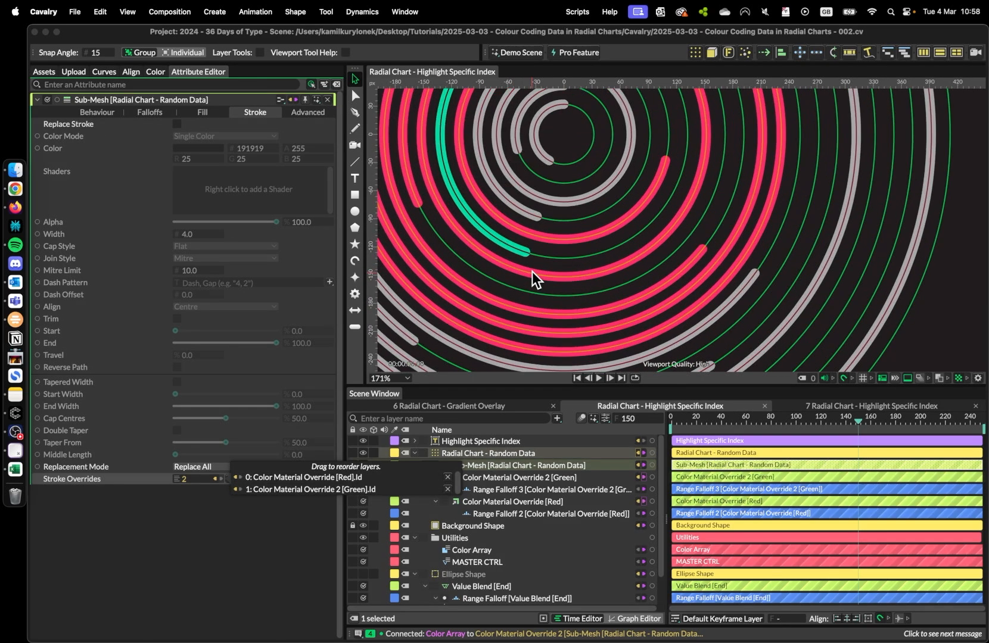
left_click(301, 519)
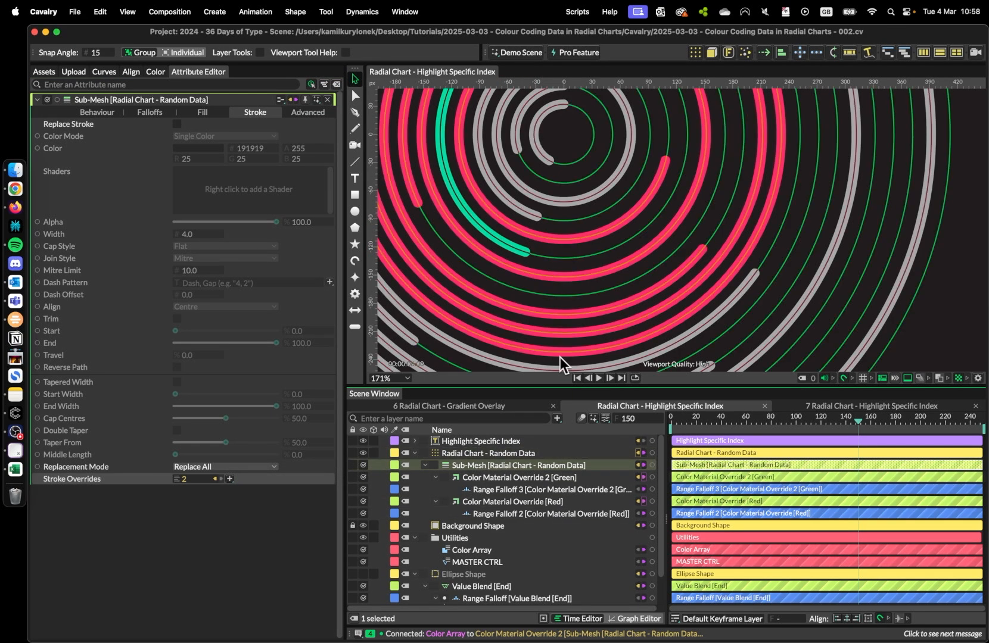
scroll(646, 288, "down", 8)
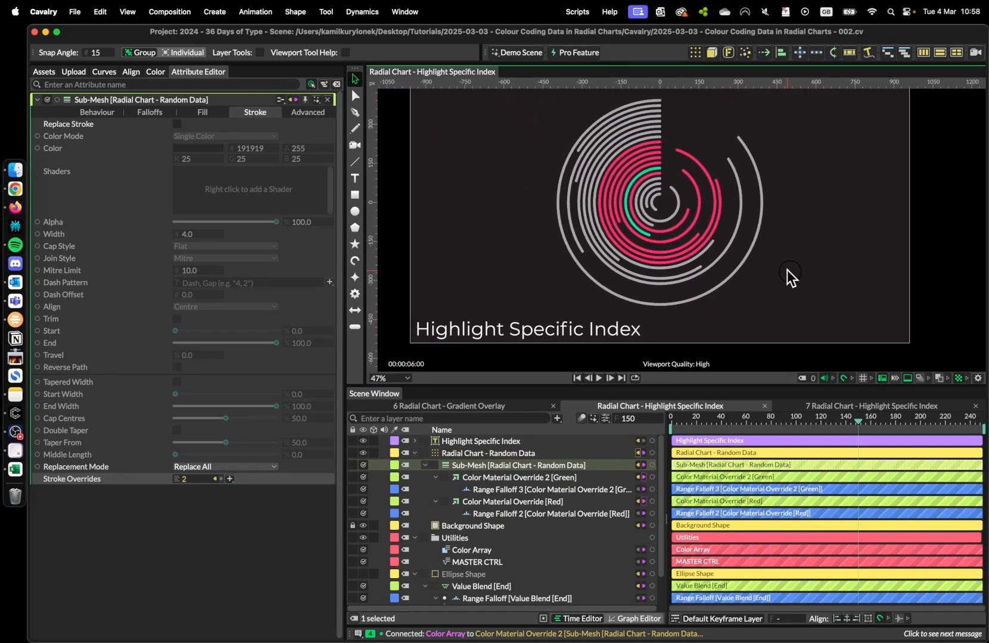
left_click_drag(788, 270, 783, 269)
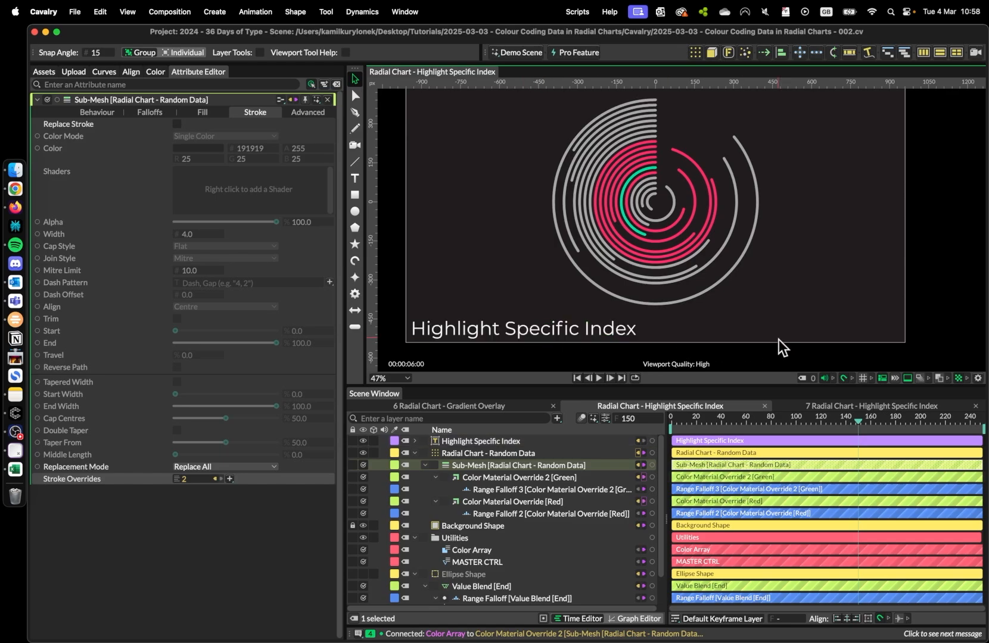
left_click_drag(843, 421, 891, 420)
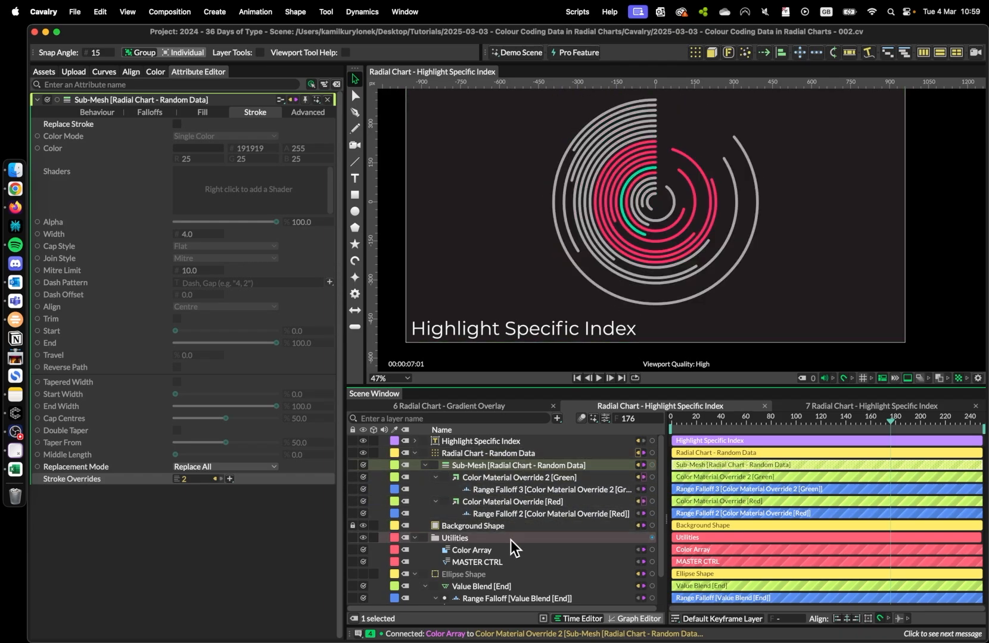
Open the "Radial Chart - Highlight Specific Value" composition and add a Sub-Mesh to Radial Chart - Random Data, nested under it
left_click(491, 513)
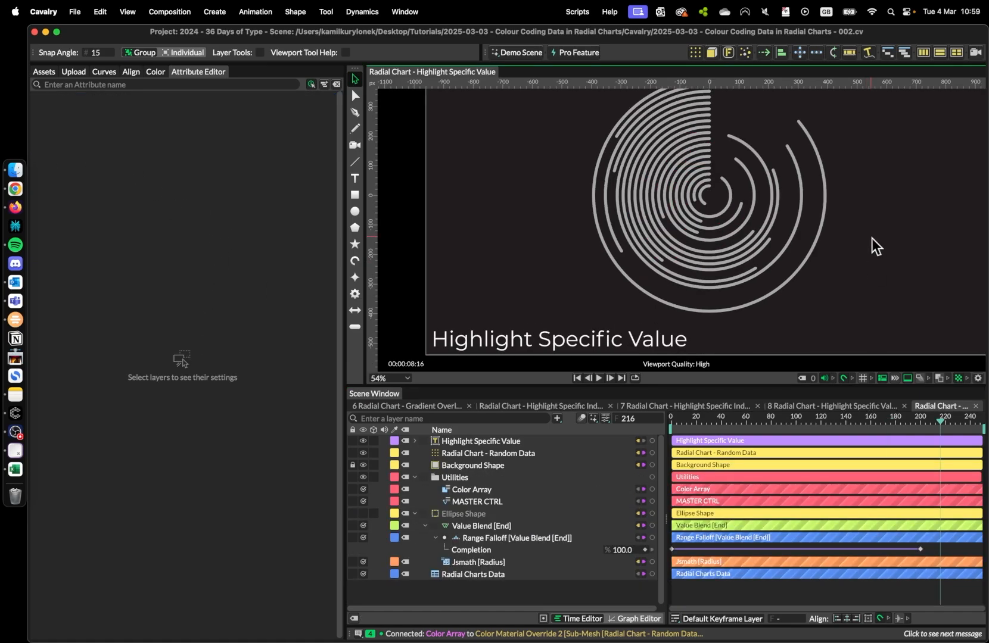
scroll(898, 215, "right", 2)
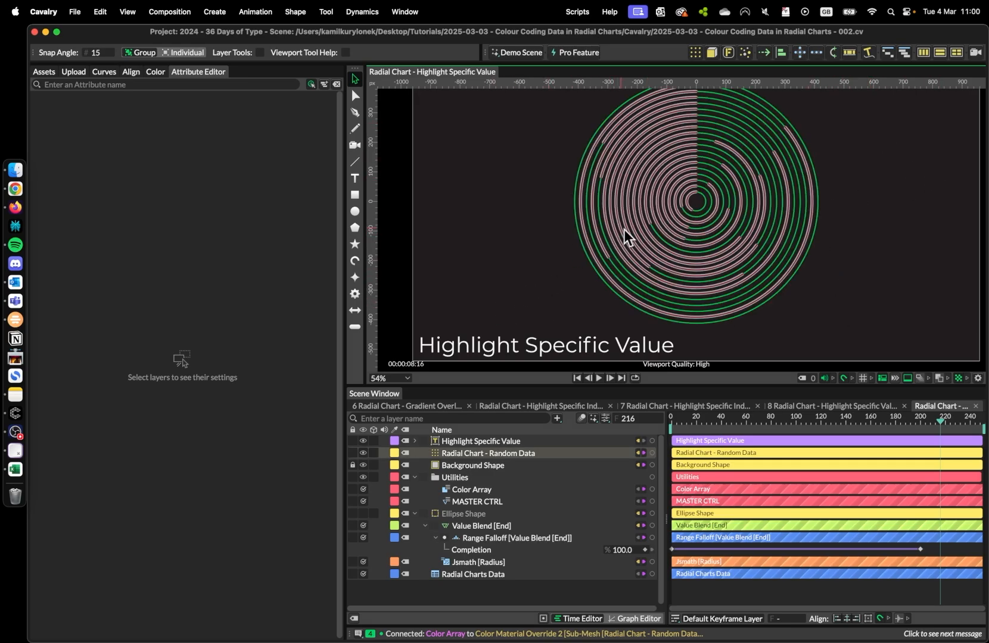
scroll(654, 185, "up", 5)
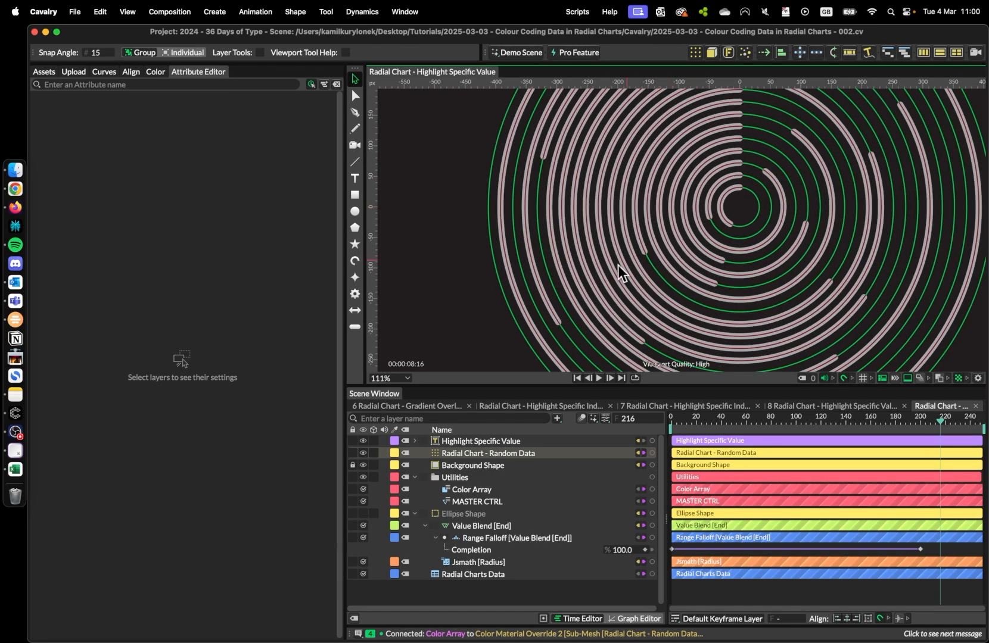
scroll(470, 334, "down", 3)
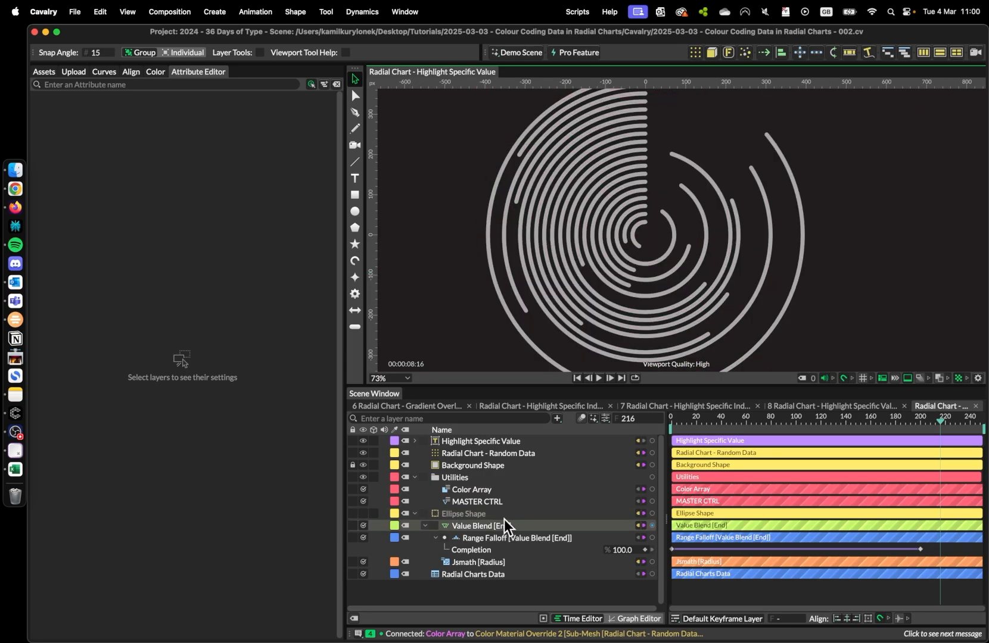
left_click(477, 453)
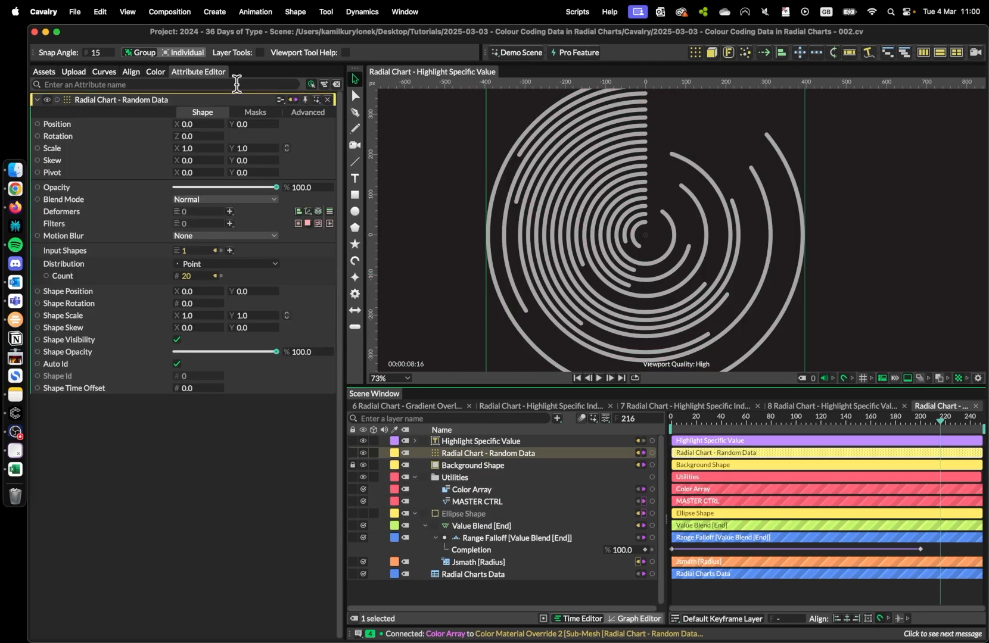
left_click(329, 211)
left_click_drag(473, 450, 464, 464)
Add a Color Material Override to the new Sub-Mesh's Stroke Overrides and nest it under the Sub-Mesh
left_click(255, 112)
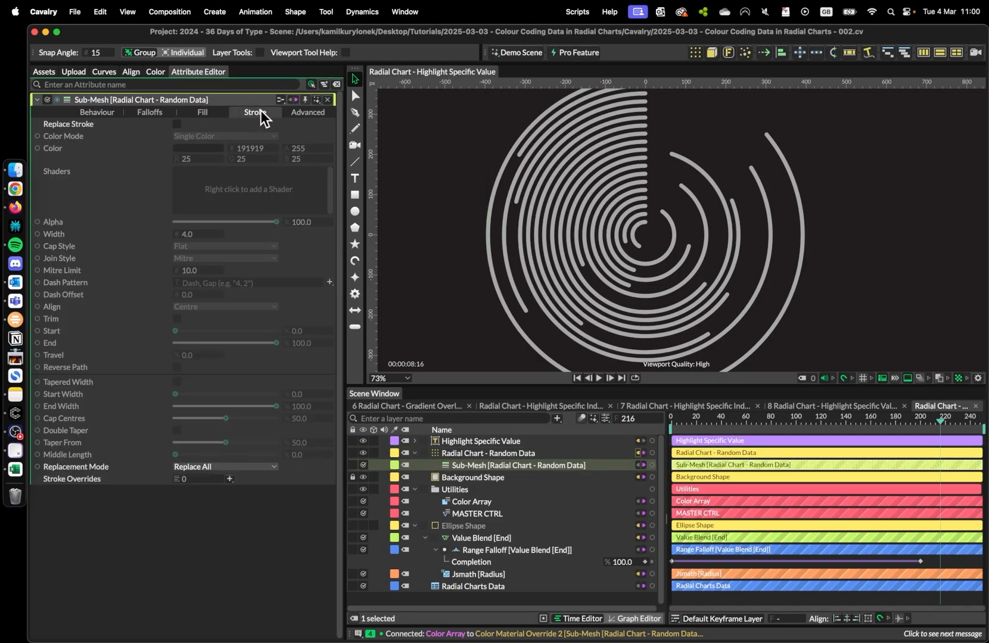
left_click(229, 479)
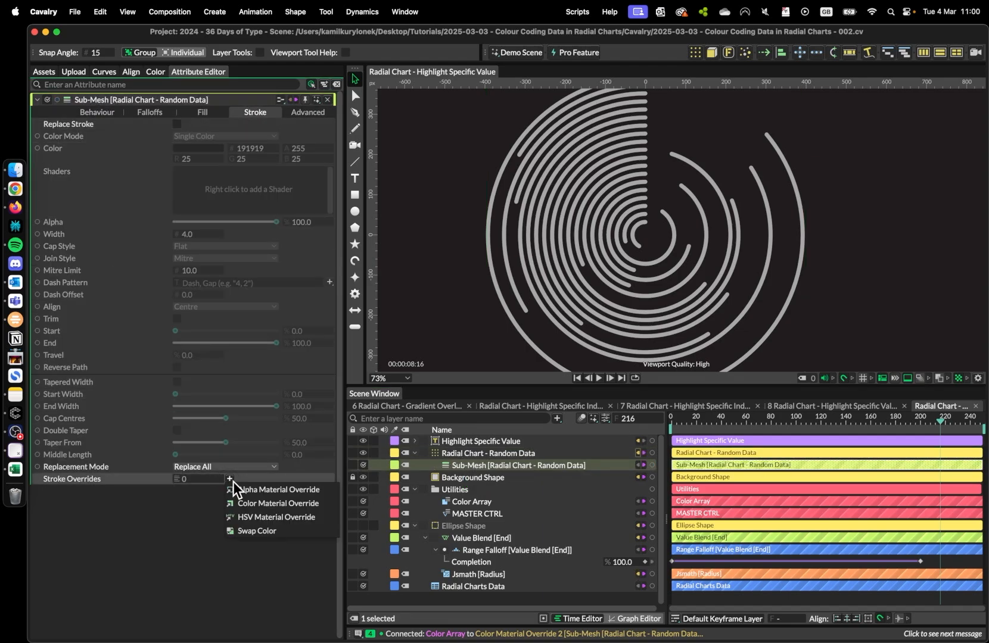
left_click(278, 505)
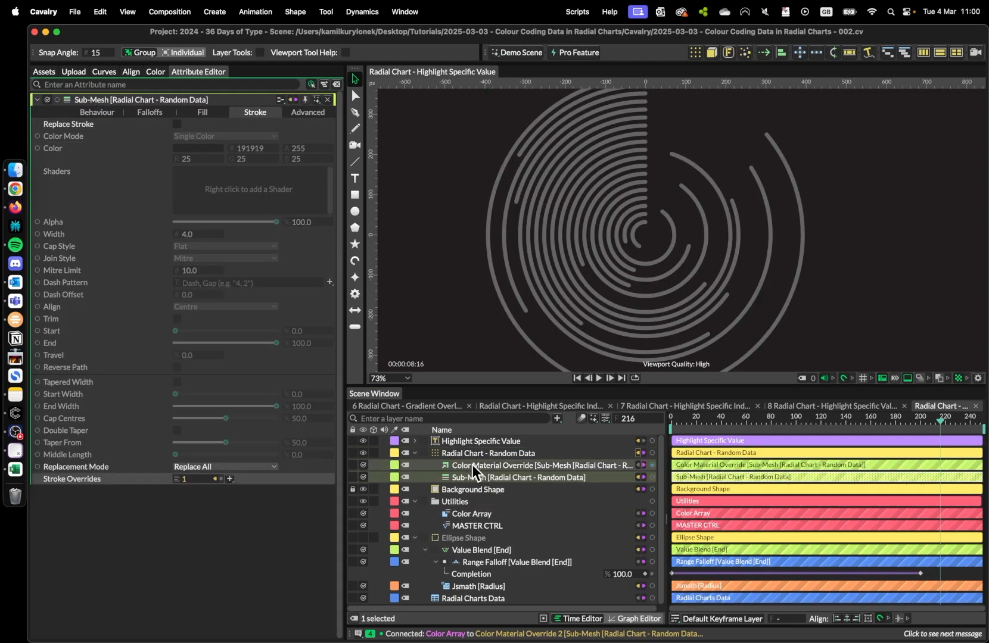
left_click_drag(472, 464, 472, 476)
Rename the new override layer to "Color Material Override [Pass]"
key("Return")
key("Right")
key("BackSpace")
key("BackSpace")
key("BackSpace")
key("BackSpace")
key("BackSpace")
key("BackSpace")
key("BackSpace")
key("BackSpace")
key("BackSpace")
key("BackSpace")
key("BackSpace")
key("BackSpace")
key("BackSpace")
key("BackSpace")
key("BackSpace")
key("BackSpace")
key("BackSpace")
key("BackSpace")
key("BackSpace")
key("BackSpace")
type("Pass]")
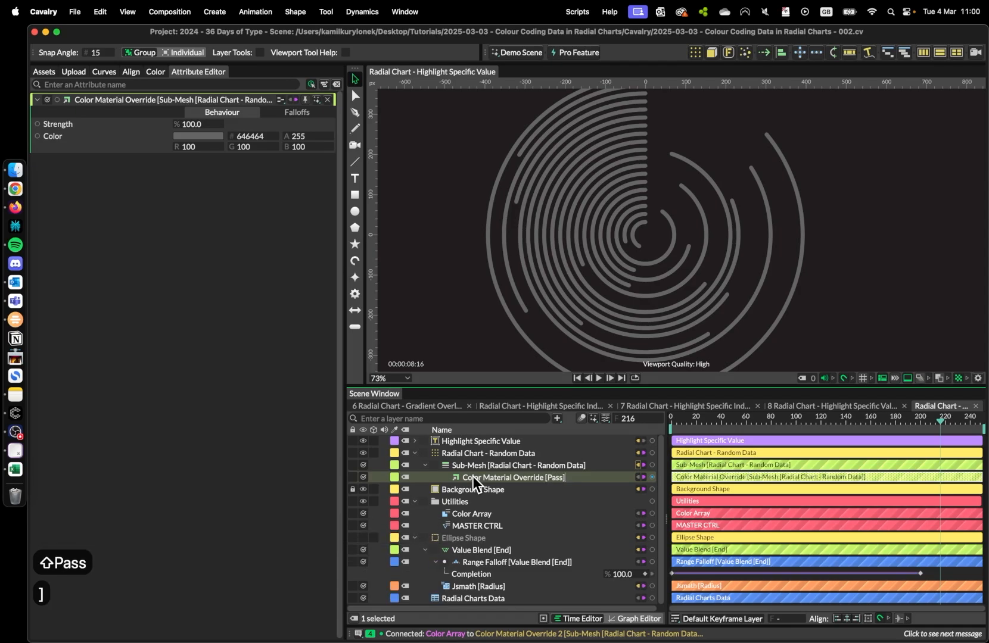
key("Return")
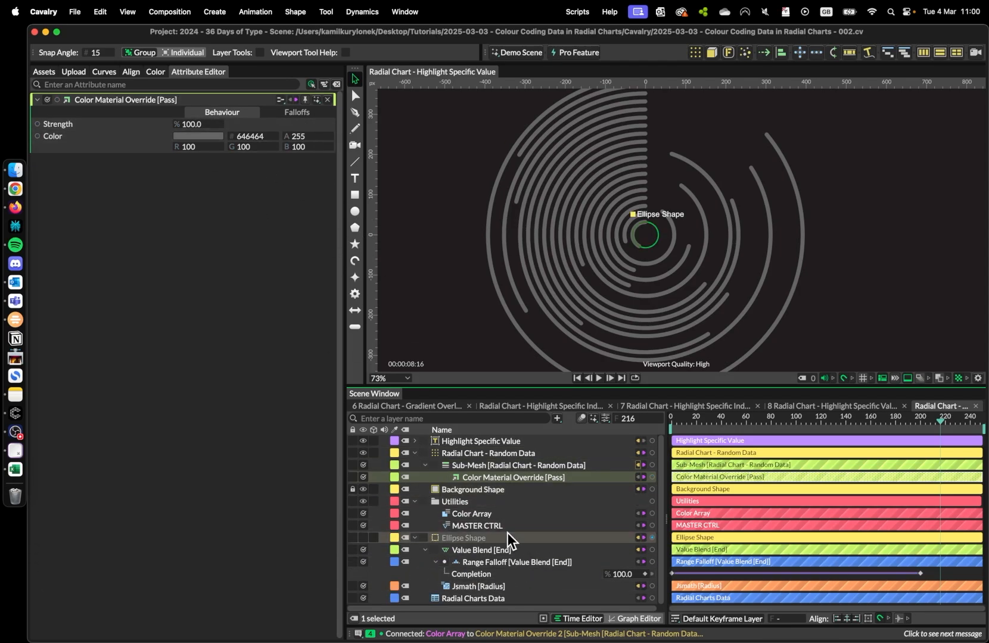
Connect the Color Array's green color (06d6a0) to the Color of Color Material Override [Pass]
left_click(474, 515)
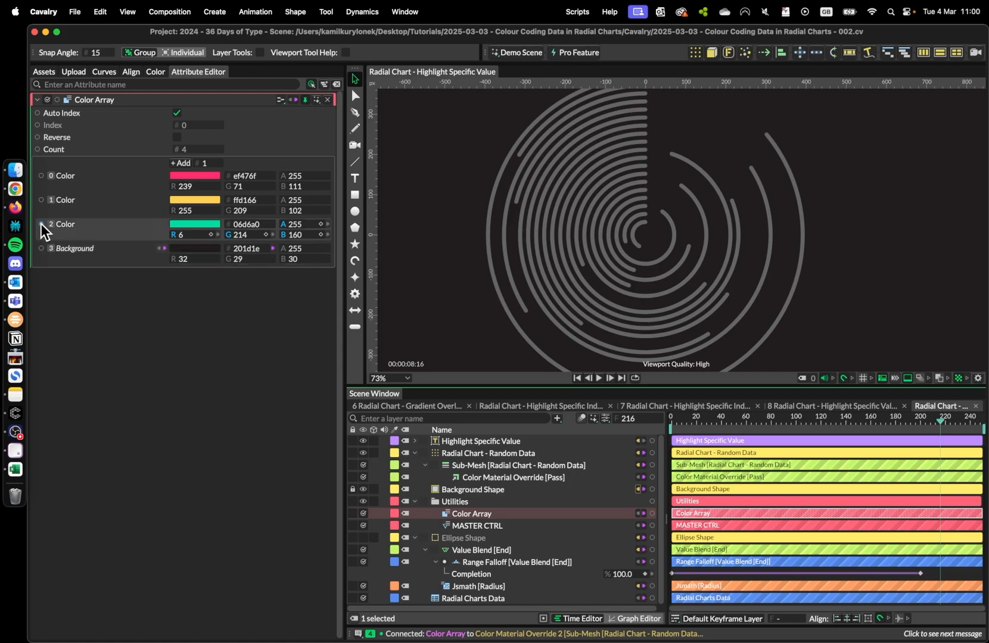
left_click_drag(42, 224, 553, 476)
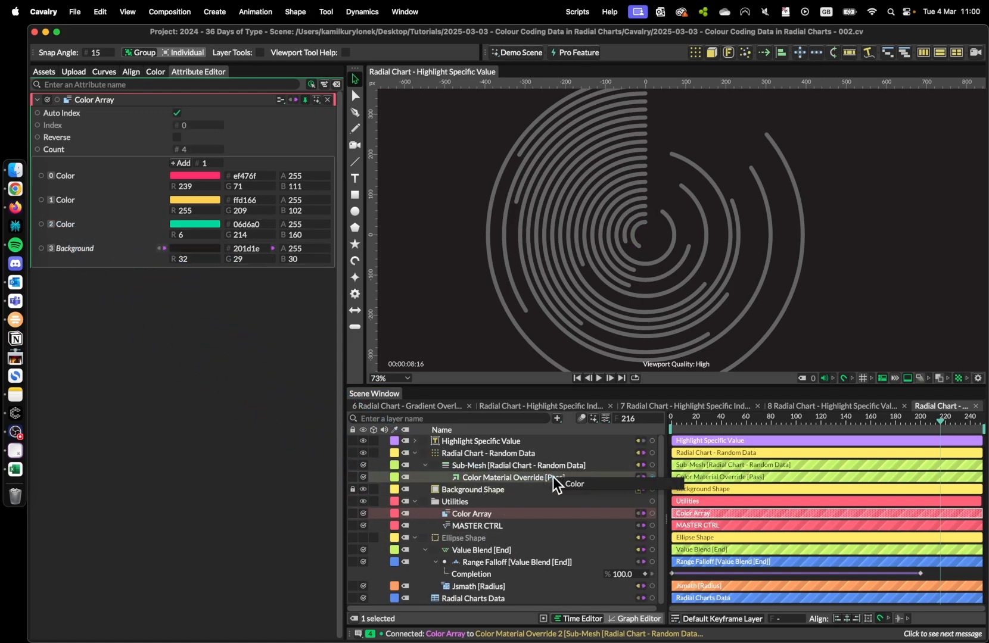
left_click(584, 487)
left_click(501, 477)
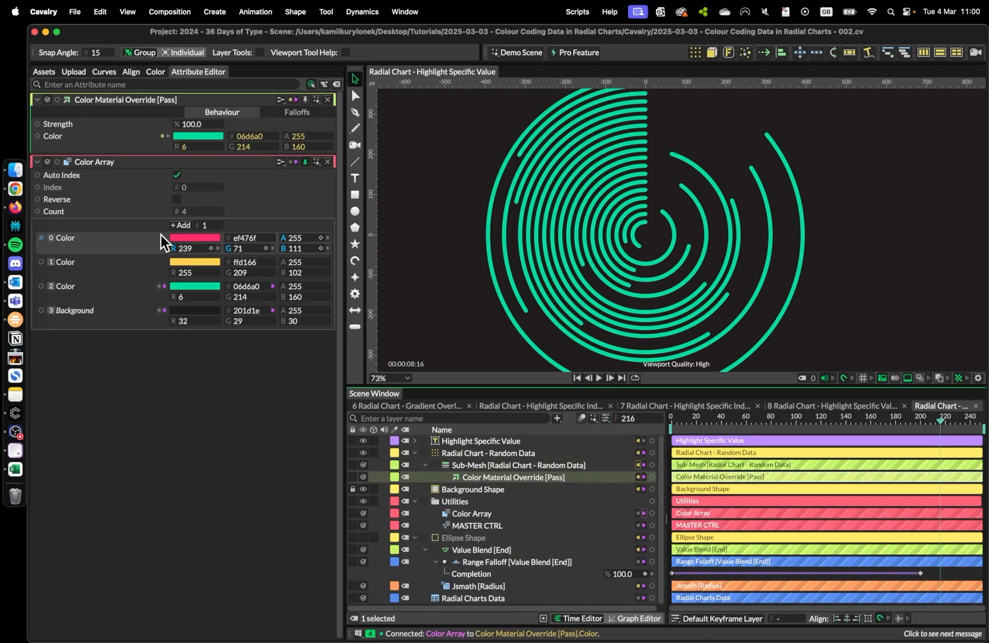
left_click(328, 162)
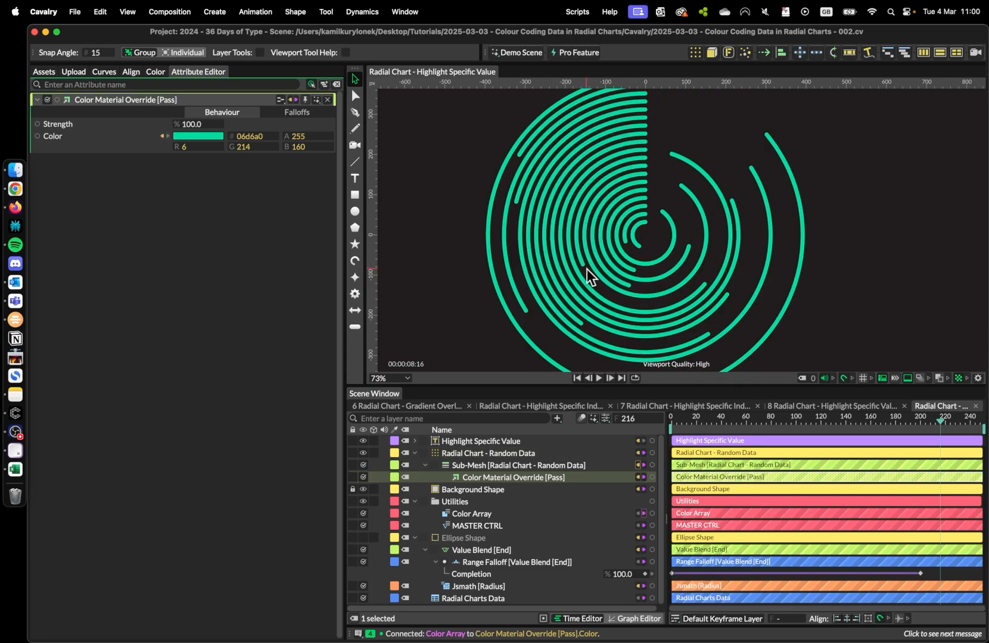
Try out the Strength of Color Material Override [Pass] and restore it to 100%
left_click(298, 110)
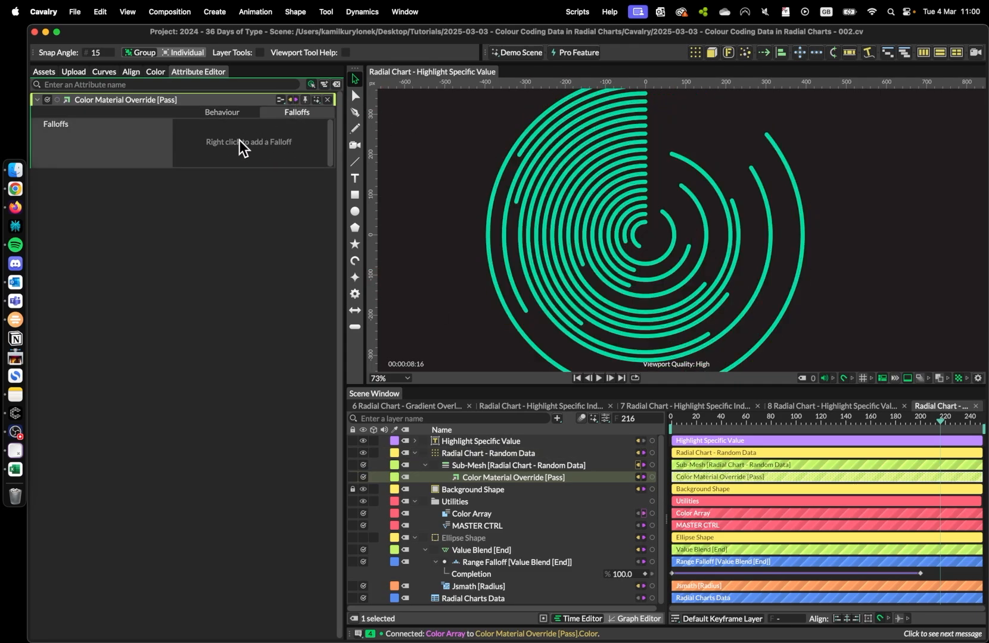
left_click(224, 111)
mouse_move(191, 127)
left_mouse_down()
mouse_move(146, 126)
mouse_move(237, 129)
mouse_move(190, 128)
left_mouse_up()
left_click(190, 124)
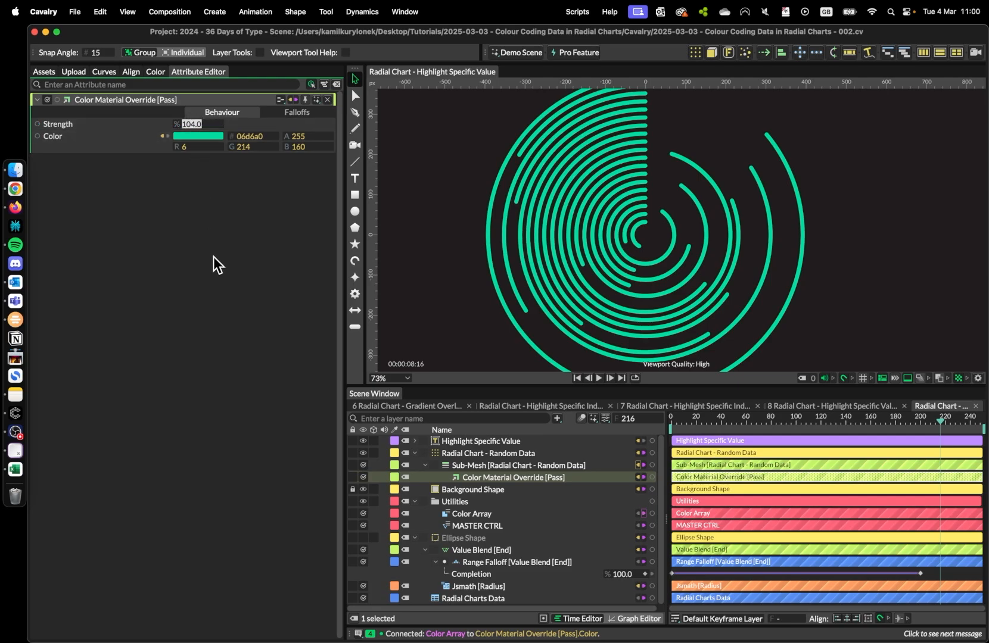
type("100")
key("Return")
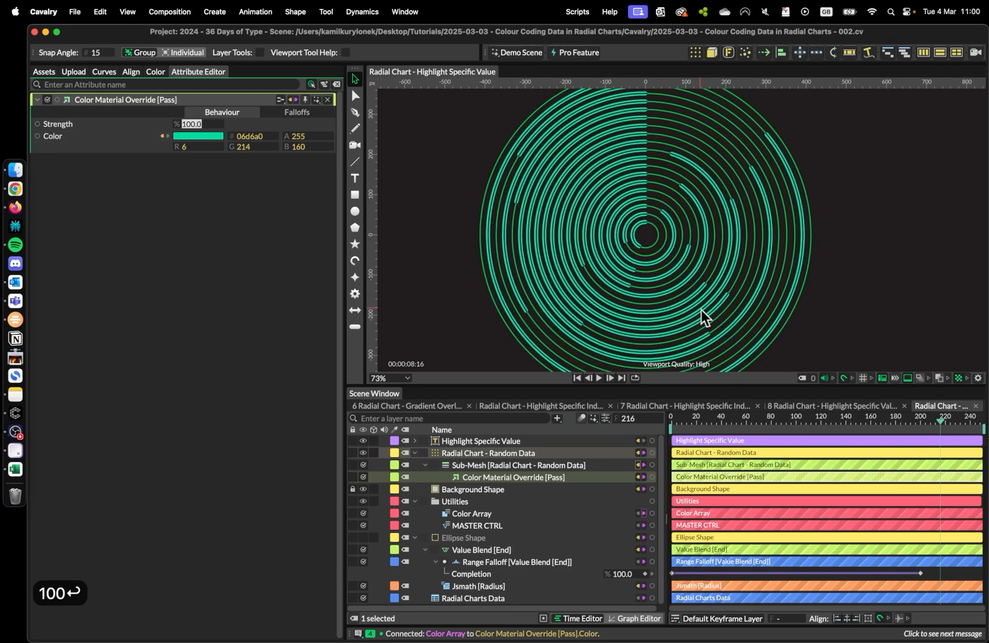
Add a Comparison to the Strength of Color Material Override [Pass] and set its operation to Greater Than Or Equal To
scroll(452, 291, "down", 2)
scroll(447, 282, "down", 1)
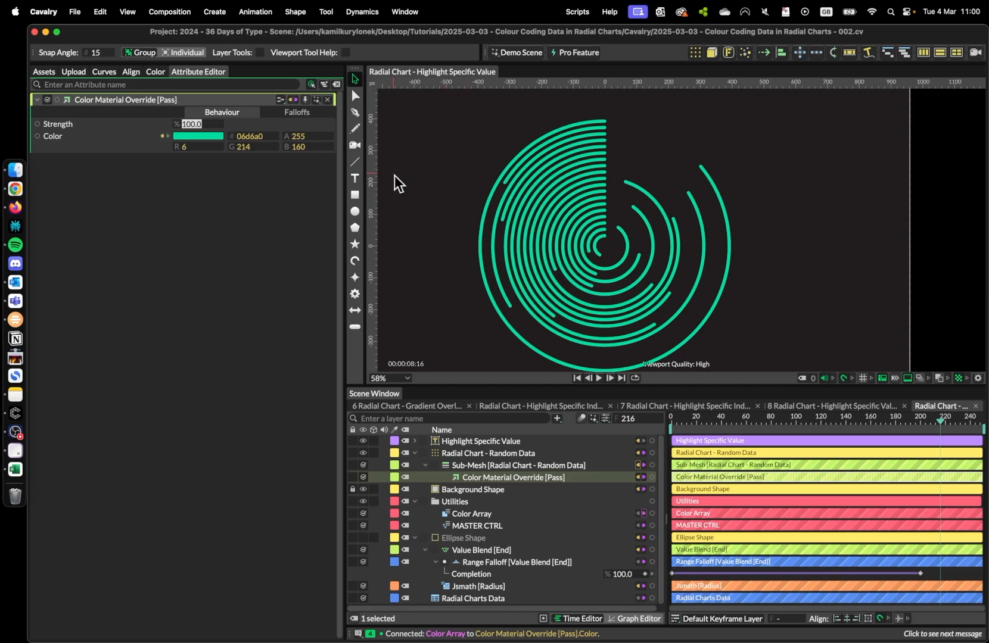
right_click(73, 125)
mouse_move(137, 237)
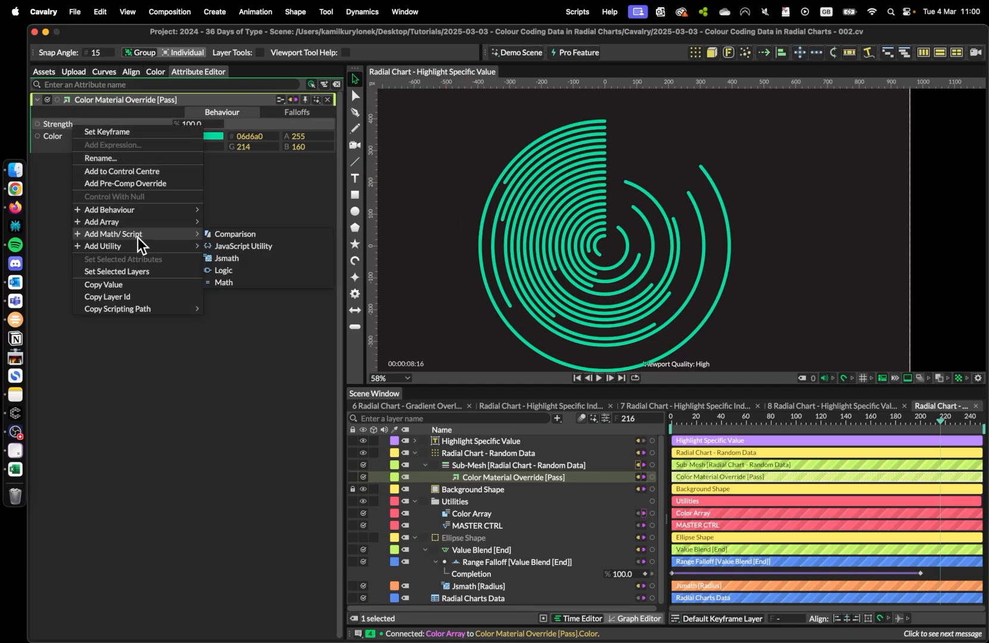
left_click(234, 235)
left_click(498, 474)
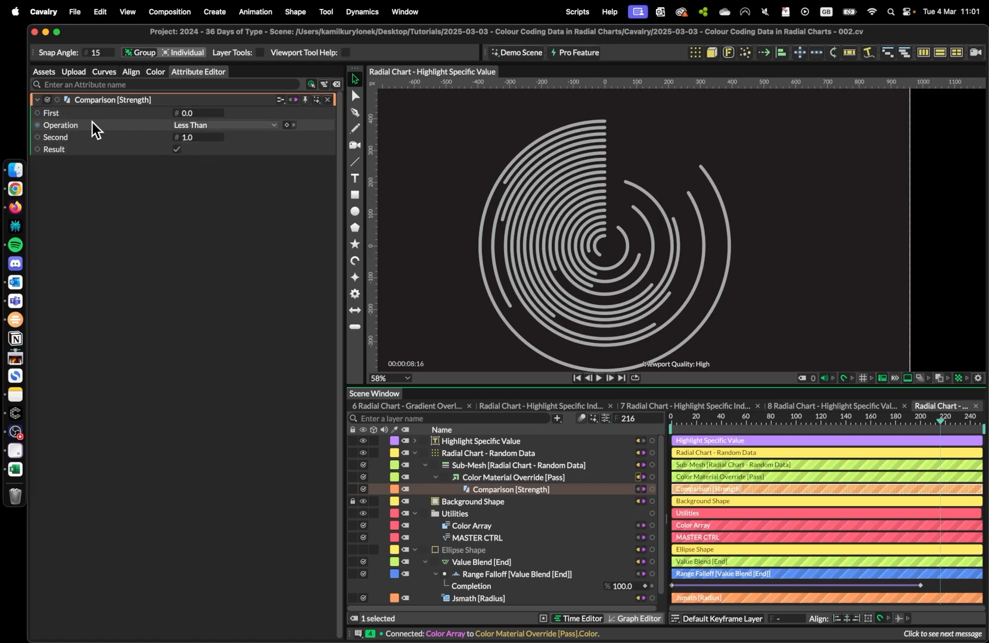
left_click(221, 126)
left_click(216, 197)
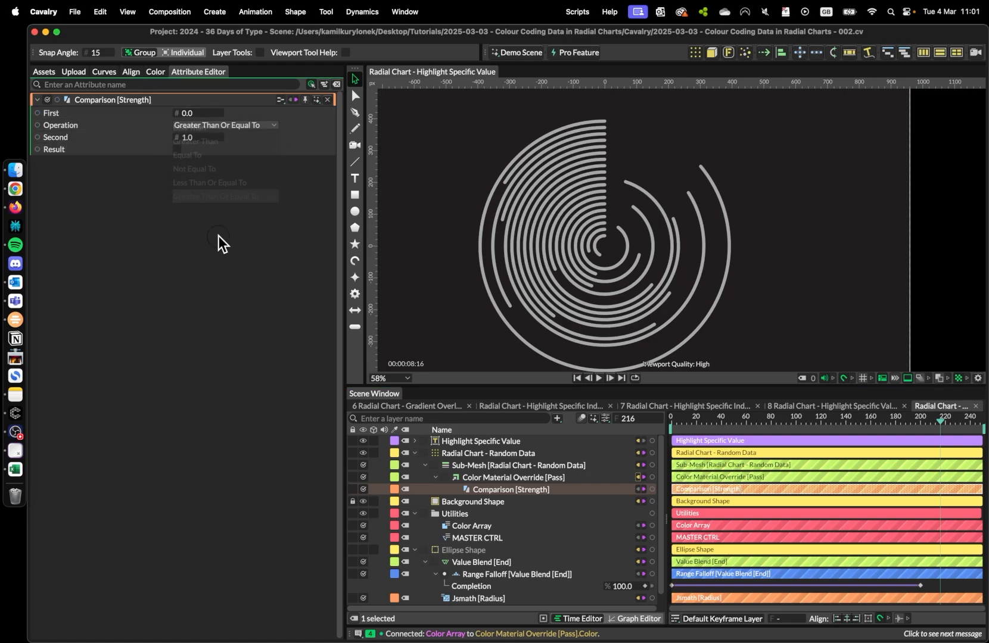
Connect Radial Charts Data to the Comparison's First value and set its Second value to 50
scroll(574, 464, "down", 1)
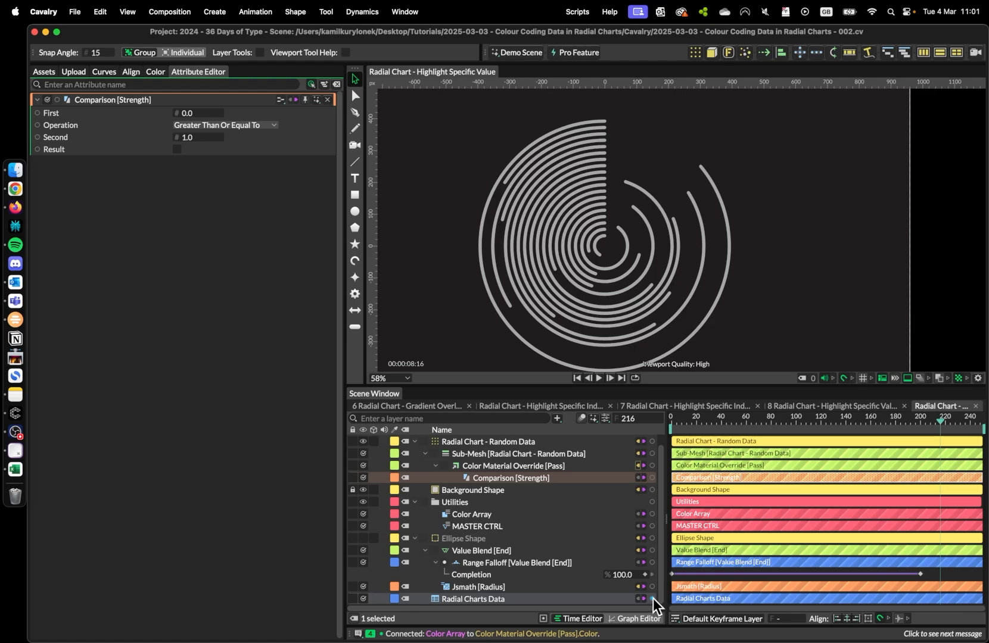
left_click_drag(653, 599, 200, 110)
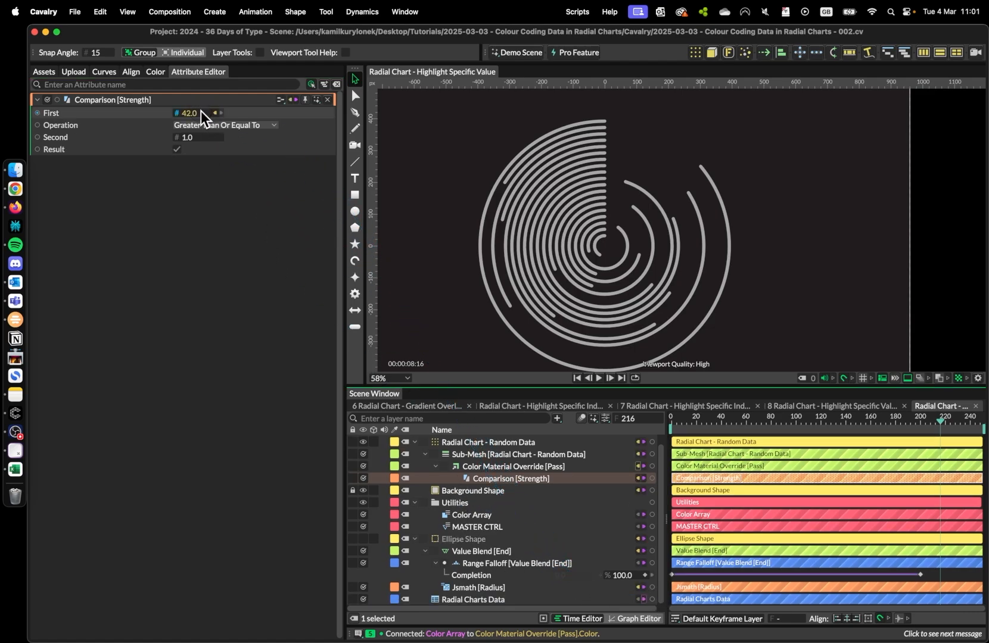
left_click(234, 124)
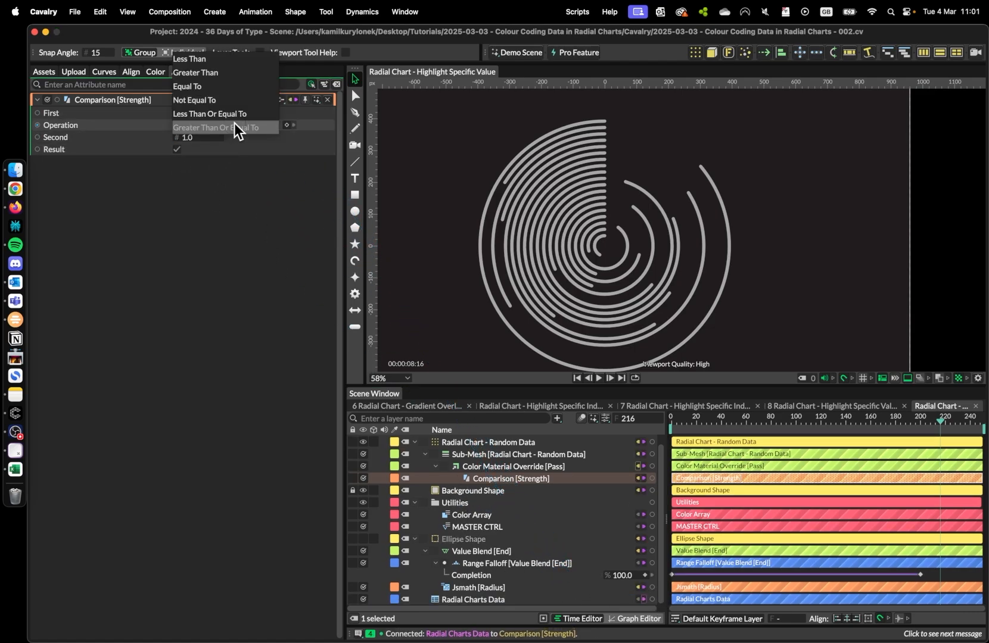
left_click(202, 127)
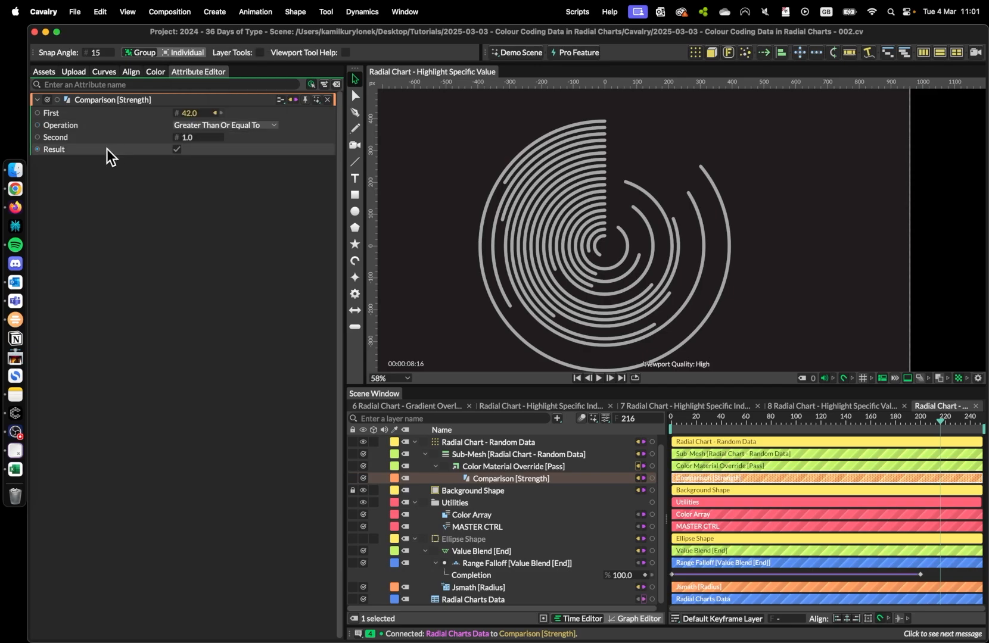
left_click(213, 137)
type("50")
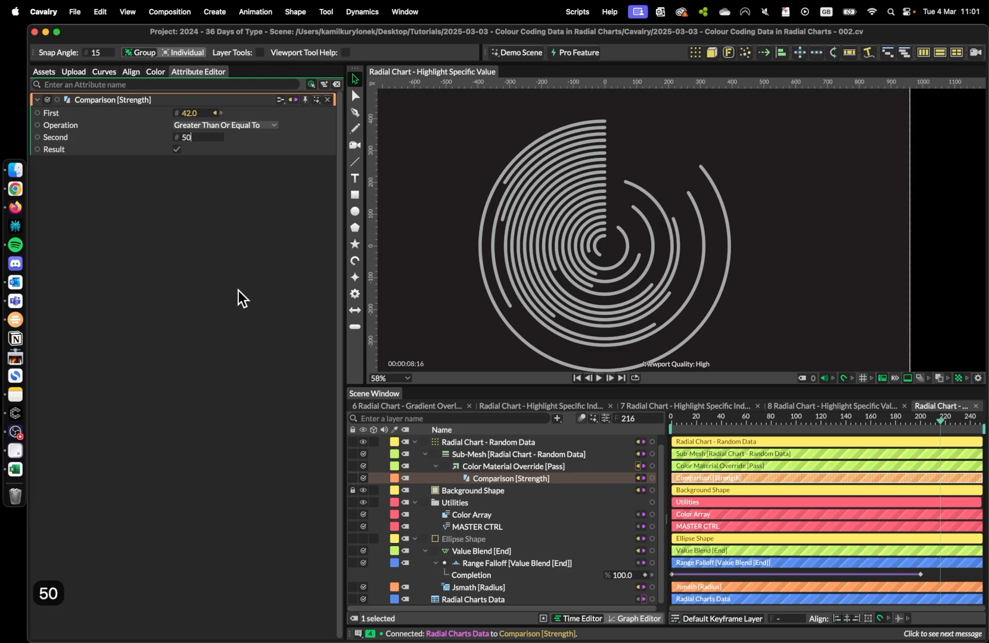
key("Return")
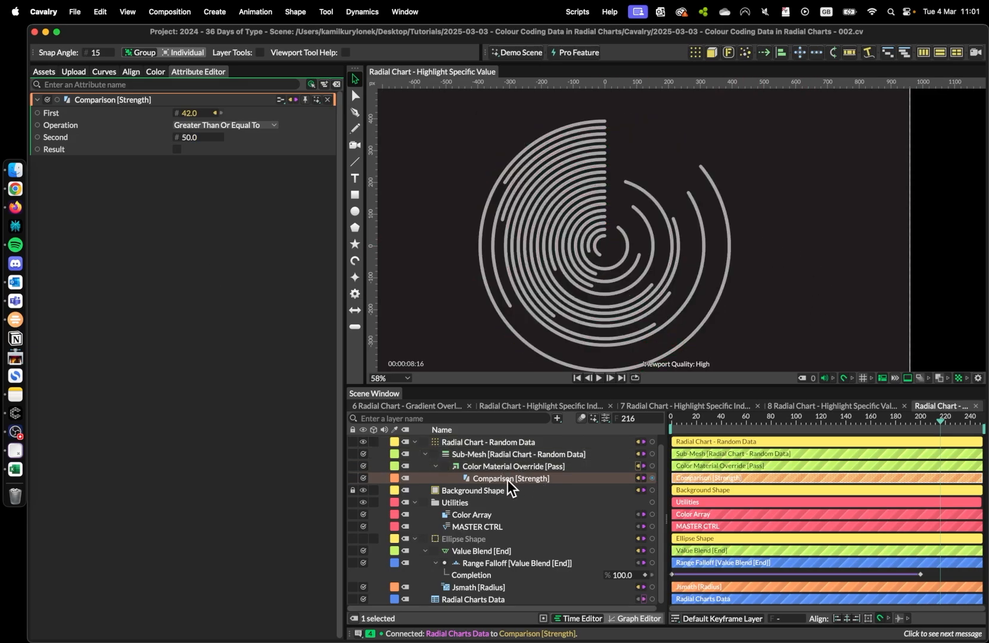
Add the expression "value*100;" to the Strength of Color Material Override [Pass]
left_click(530, 467)
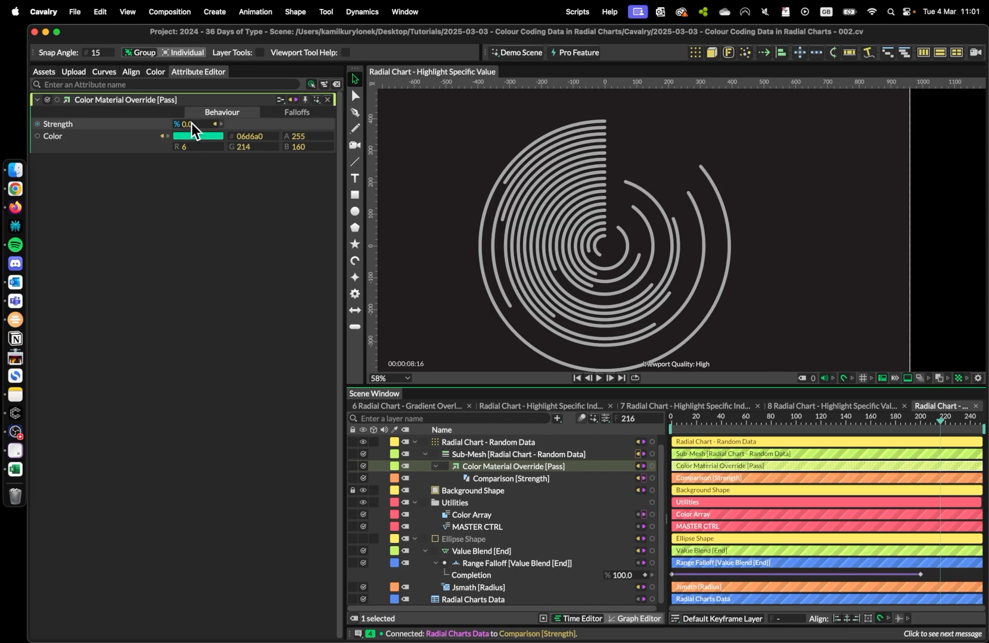
right_click(112, 125)
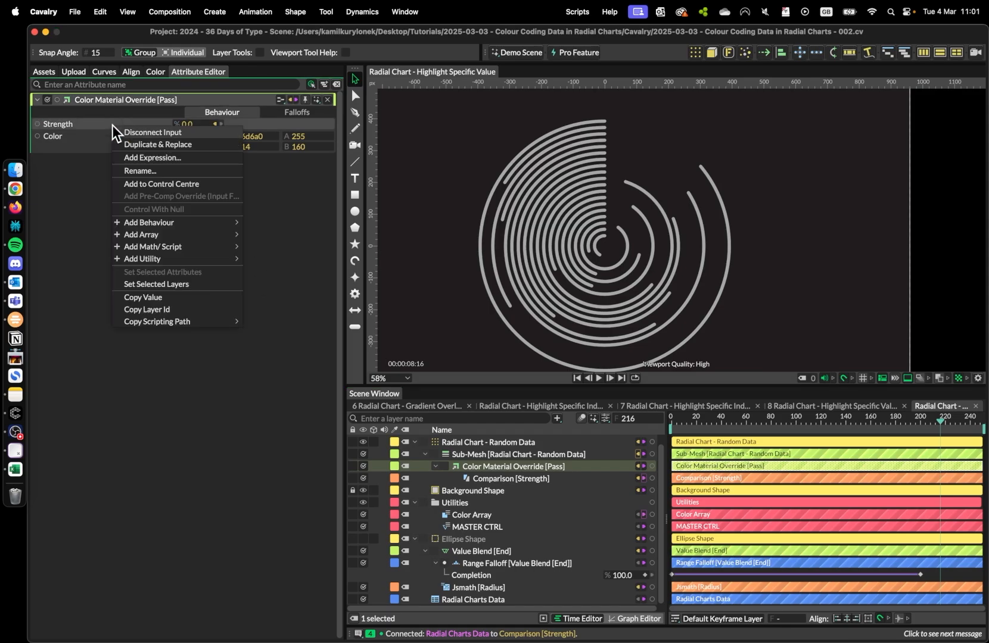
left_click(167, 159)
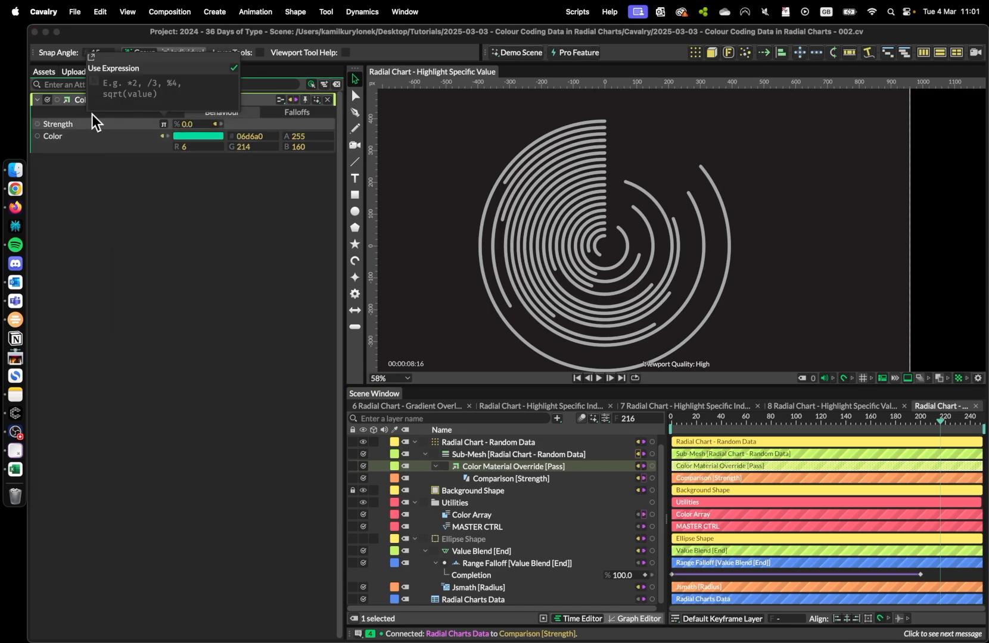
type("value*100")
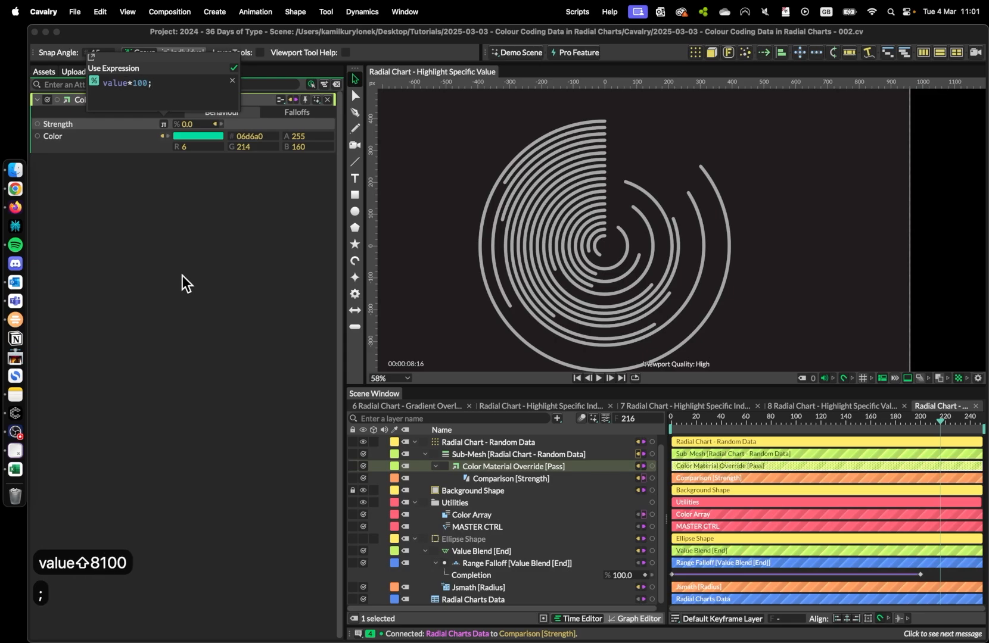
type(";")
key("Return")
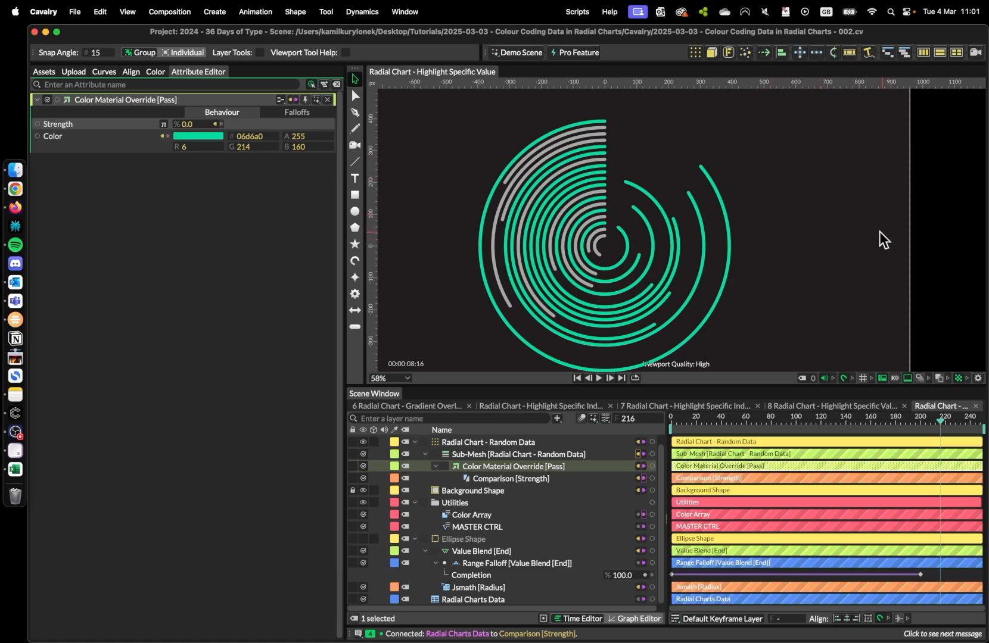
Try thresholds of 80 and 90 as the Comparison's Second value
left_click(512, 477)
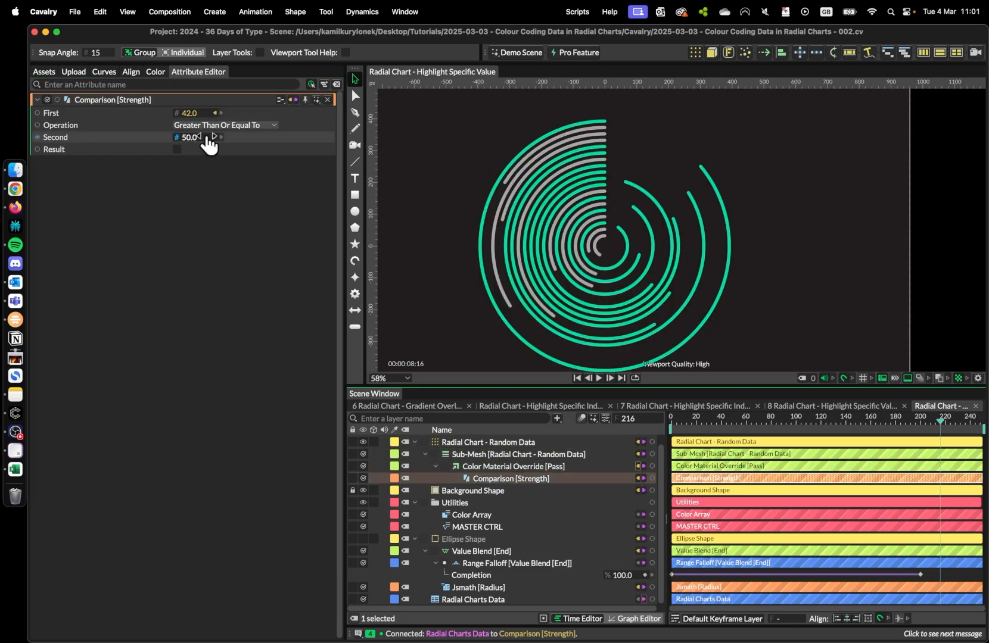
left_click(191, 138)
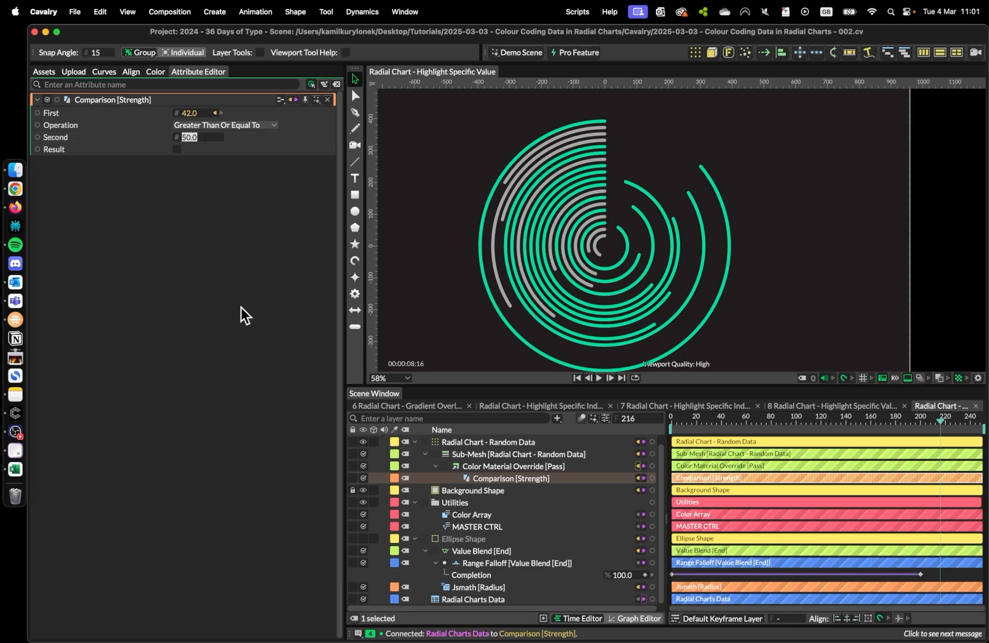
type("80")
key("Return")
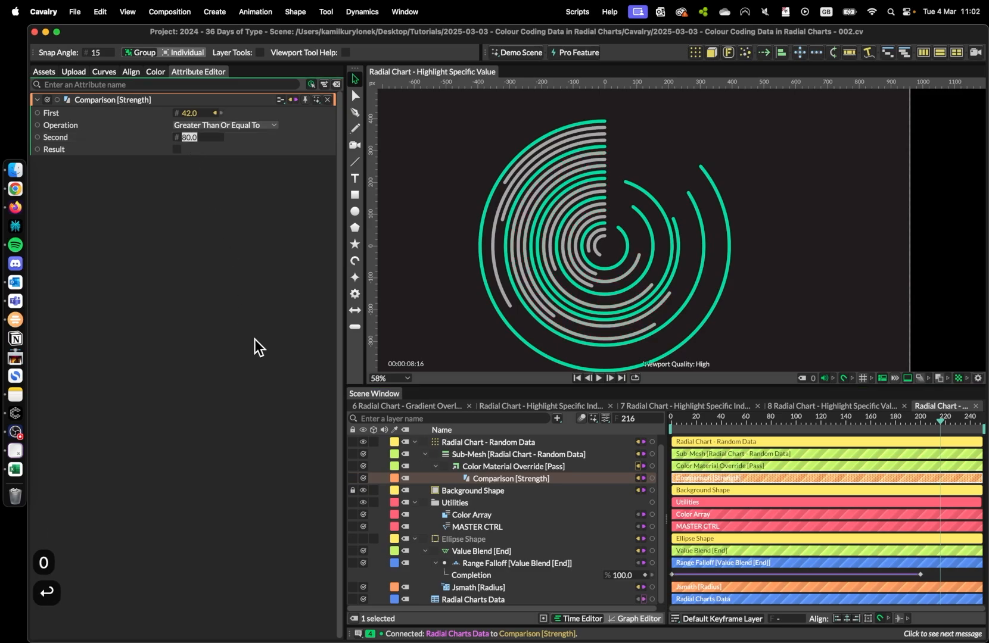
type("90")
key("Return")
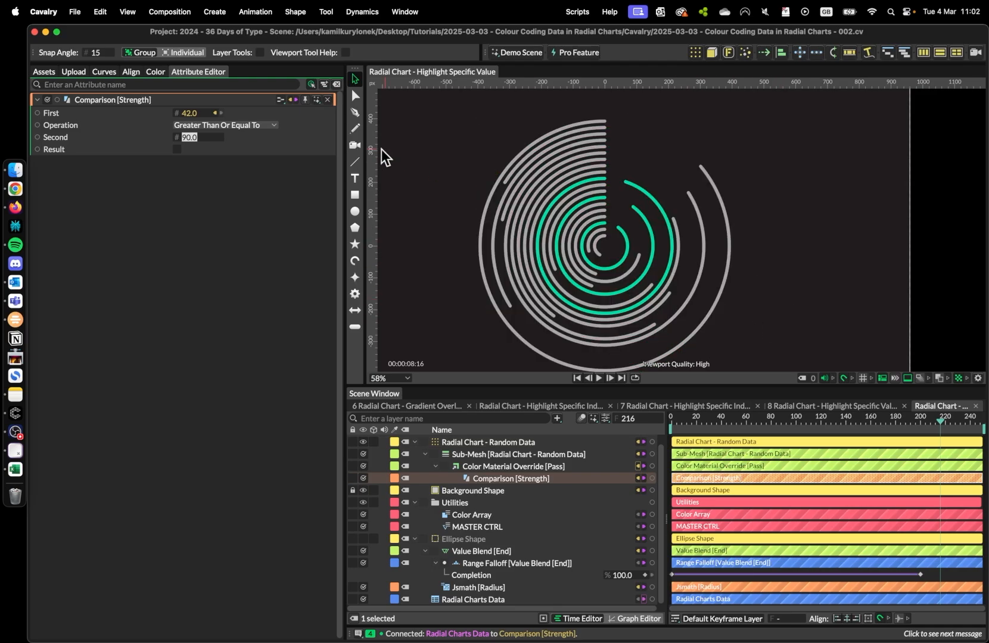
Try the Comparison with the Less Than operation and a Second value of 30
left_click(206, 127)
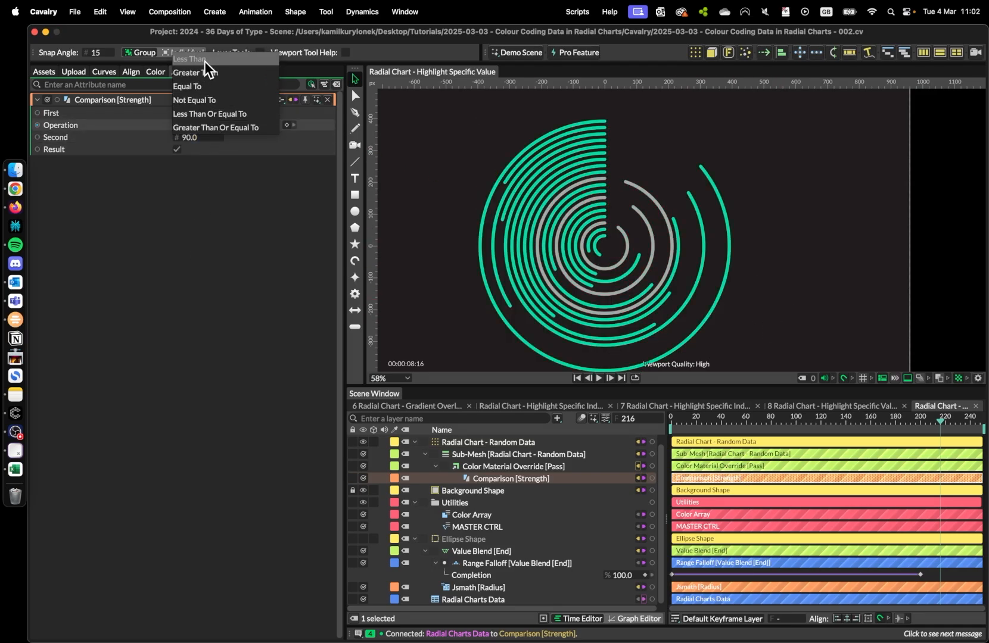
left_click(204, 59)
left_click(192, 138)
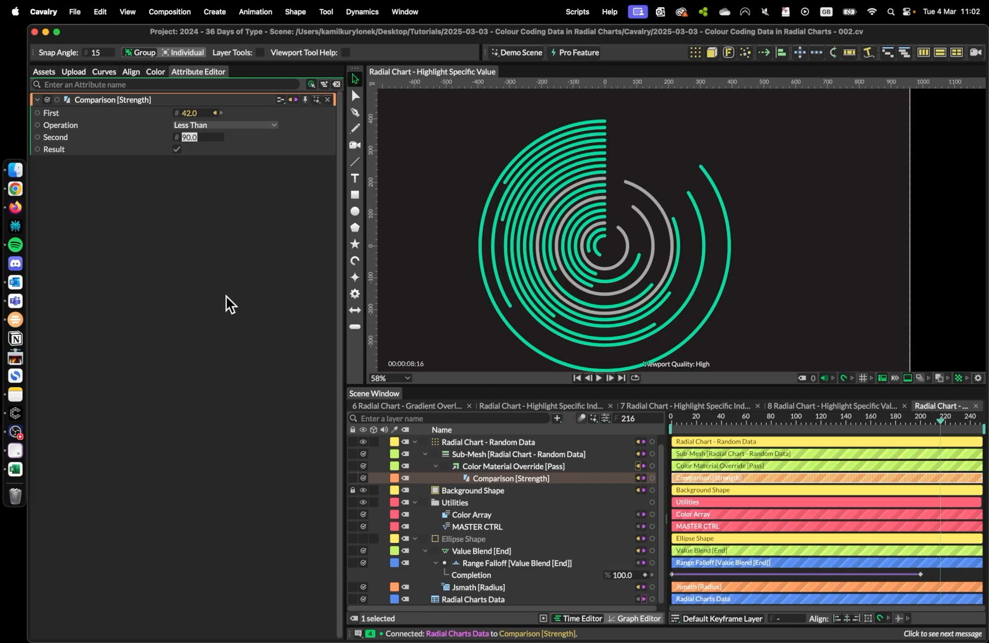
type("30")
key("Return")
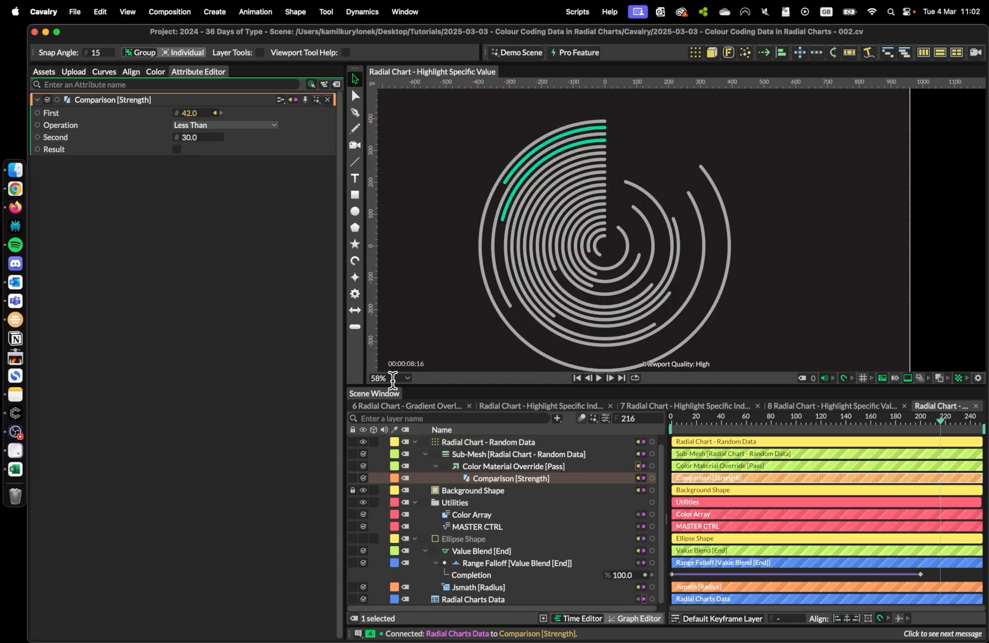
Set the Comparison's operation to Greater Than Or Equal To and its Second value to 90
left_click(227, 125)
left_click(208, 192)
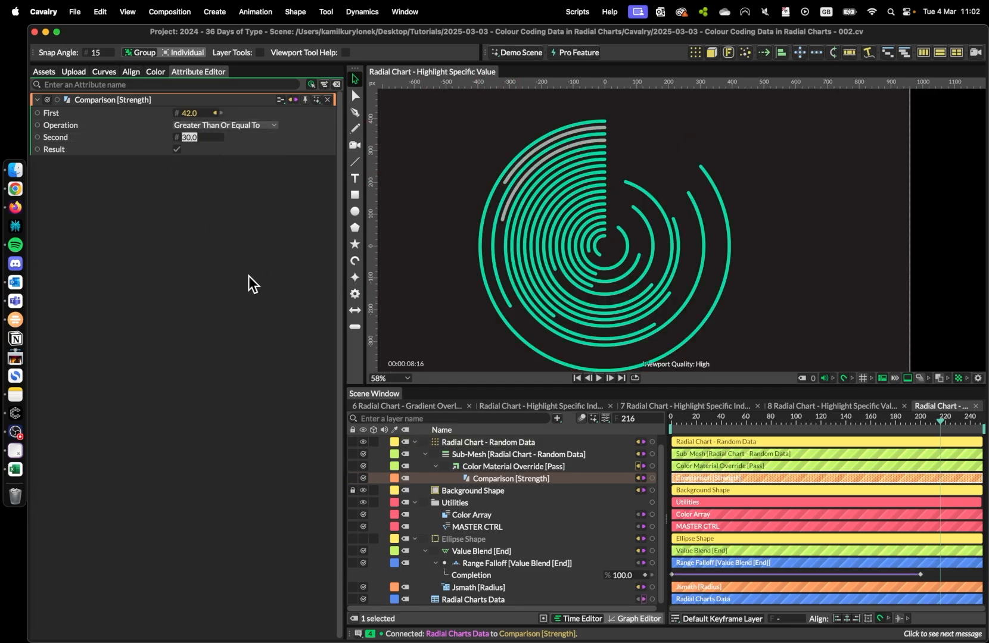
type("90")
key("Return")
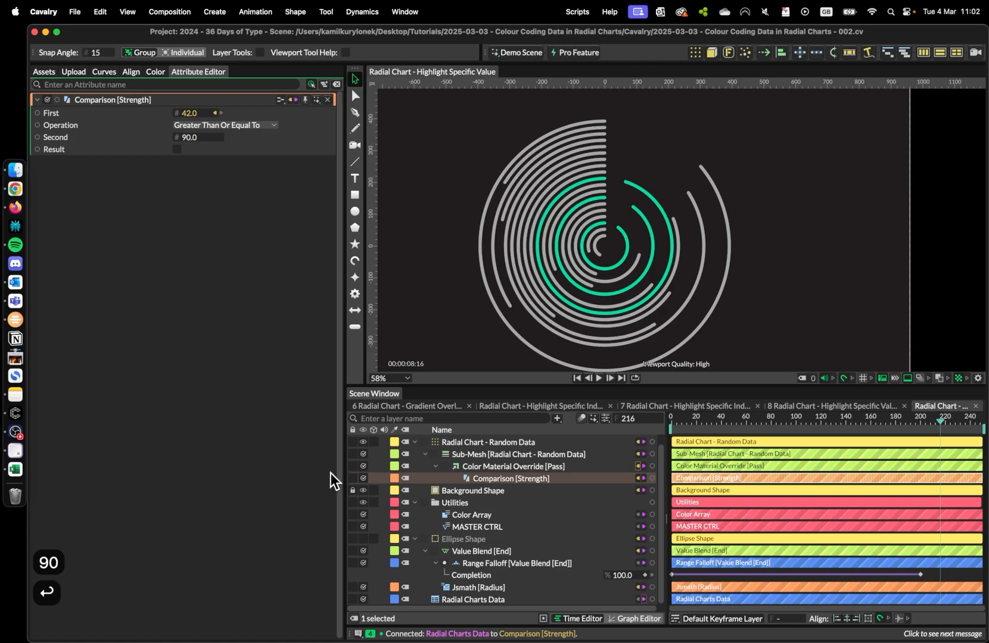
Add another Color Material Override to the Sub-Mesh's Stroke Overrides and nest it under the Sub-Mesh
left_click(490, 453)
left_click(255, 112)
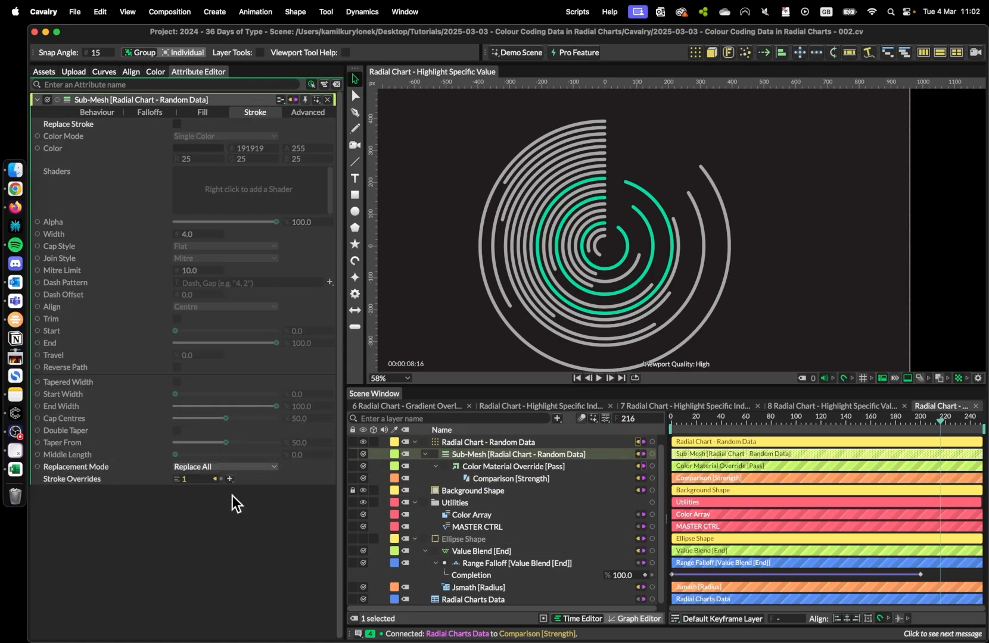
left_click(231, 479)
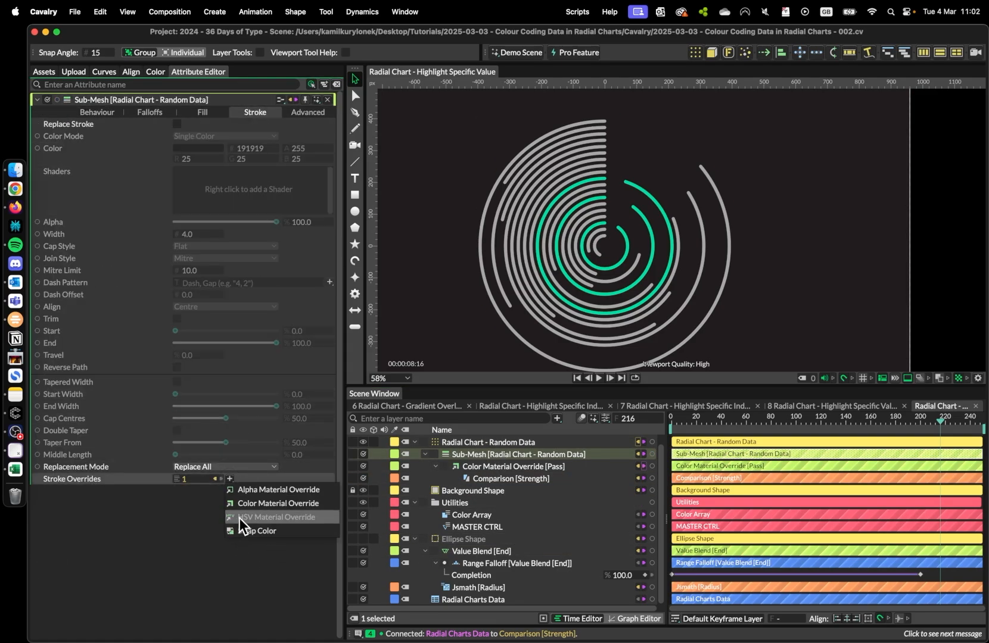
left_click(302, 504)
left_click_drag(497, 454, 491, 467)
Rename the new override layer to "Color Material Override 2 [Fail]"
key("Return")
key("Right")
key("BackSpace")
key("BackSpace")
key("BackSpace")
key("BackSpace")
key("BackSpace")
key("BackSpace")
key("BackSpace")
key("BackSpace")
key("BackSpace")
key("BackSpace")
key("BackSpace")
key("BackSpace")
key("BackSpace")
key("BackSpace")
key("BackSpace")
key("BackSpace")
key("BackSpace")
key("BackSpace")
key("BackSpace")
key("BackSpace")
type("[F")
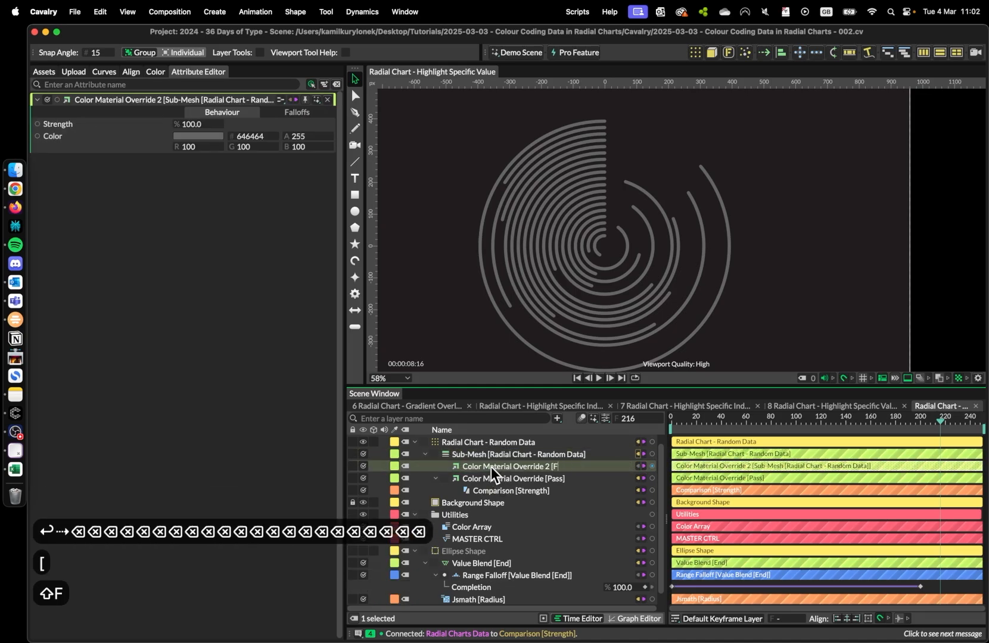
type("ail]")
key("Return")
Connect the Color Array's first color (ef476f) to the Color of the Color Material Override 2 [Fail] layer
left_click(471, 527)
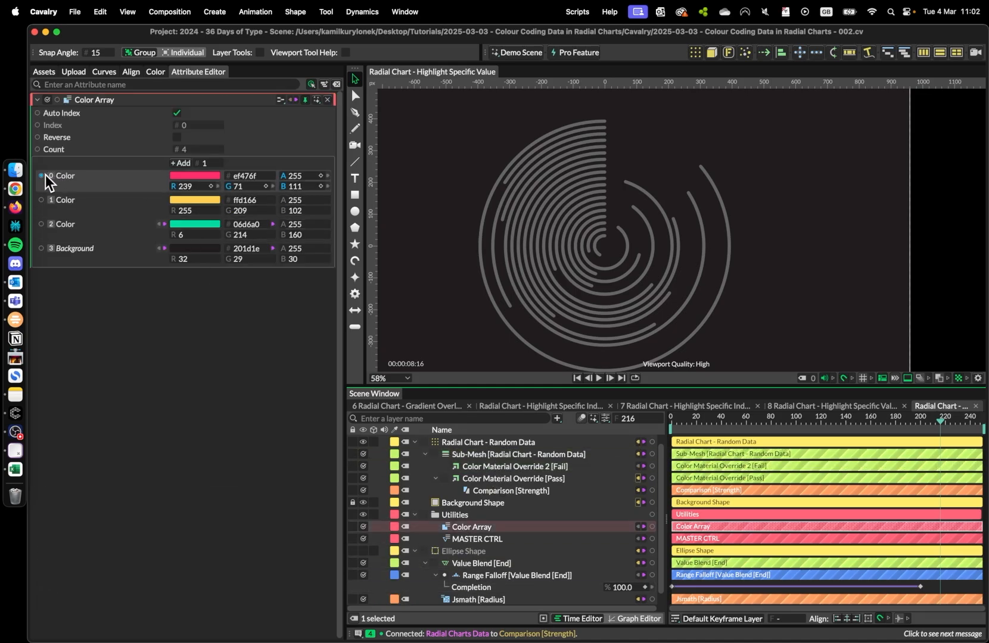
left_click_drag(45, 175, 584, 471)
left_click(495, 465)
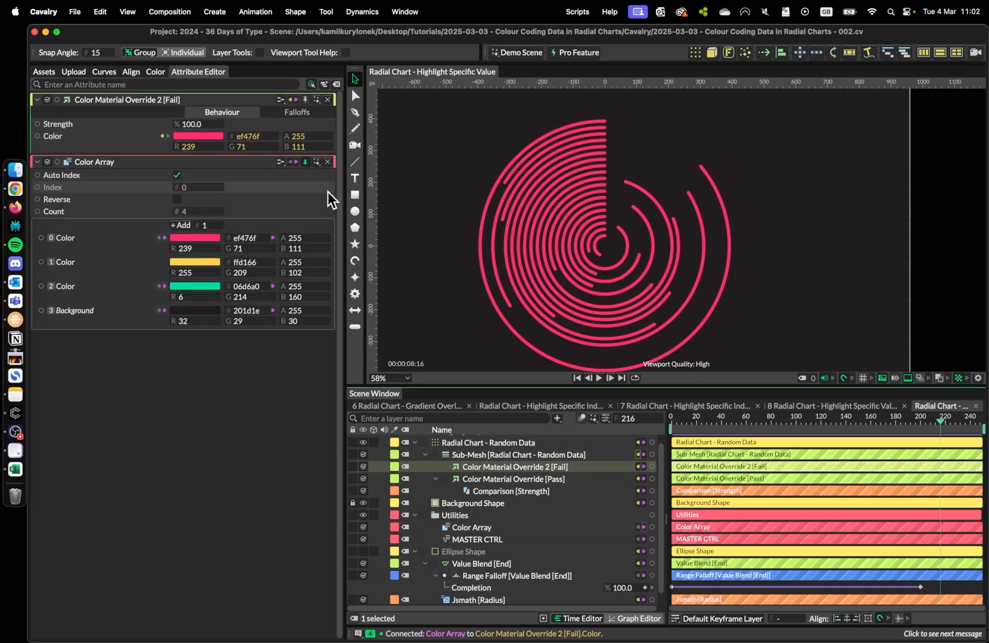
left_click(327, 162)
Add a Comparison to the Fail override's Strength, nest it under that override, and connect Radial Charts Data to its First value
right_click(75, 124)
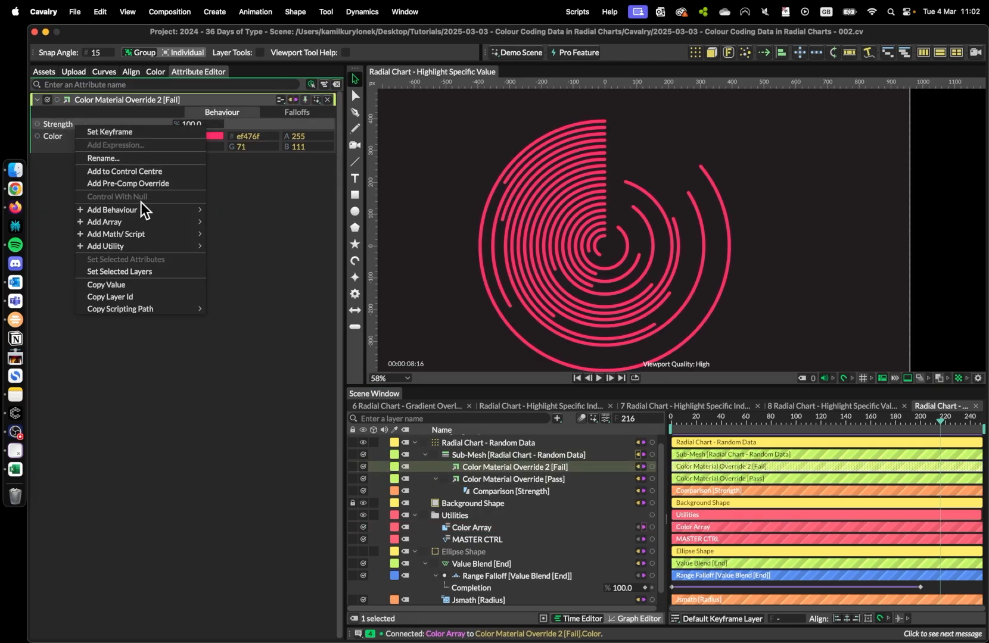
mouse_move(136, 229)
left_click(242, 229)
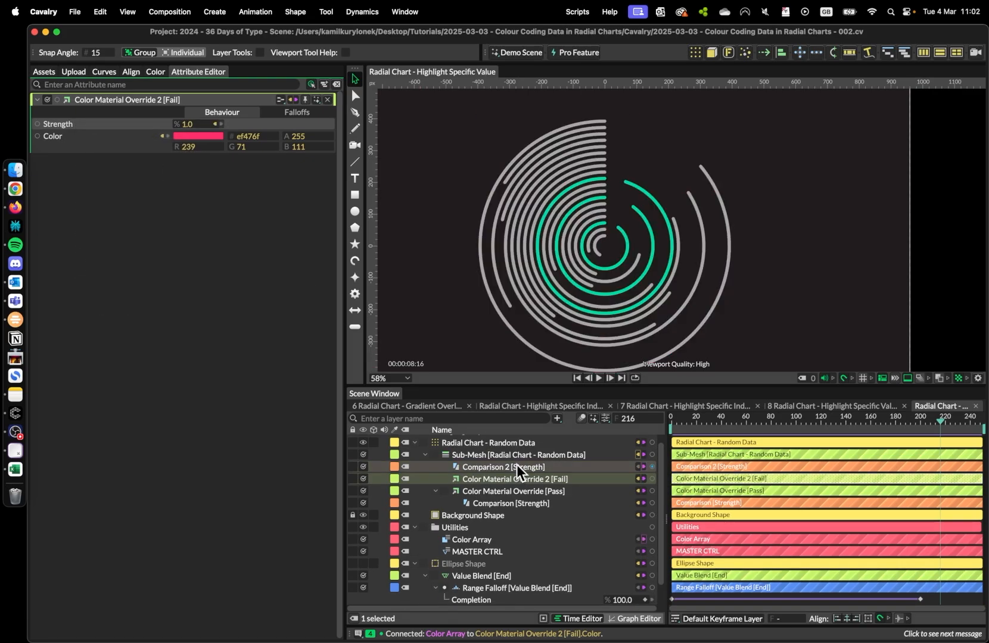
left_click(489, 467)
scroll(596, 536, "down", 2)
left_click_drag(651, 598, 199, 115)
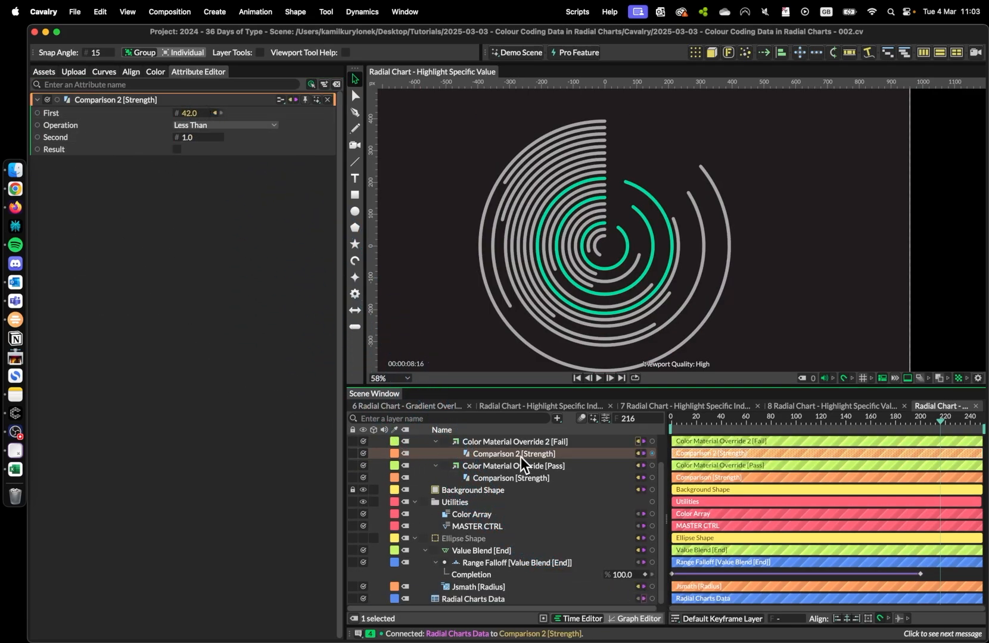
scroll(520, 456, "up", 3)
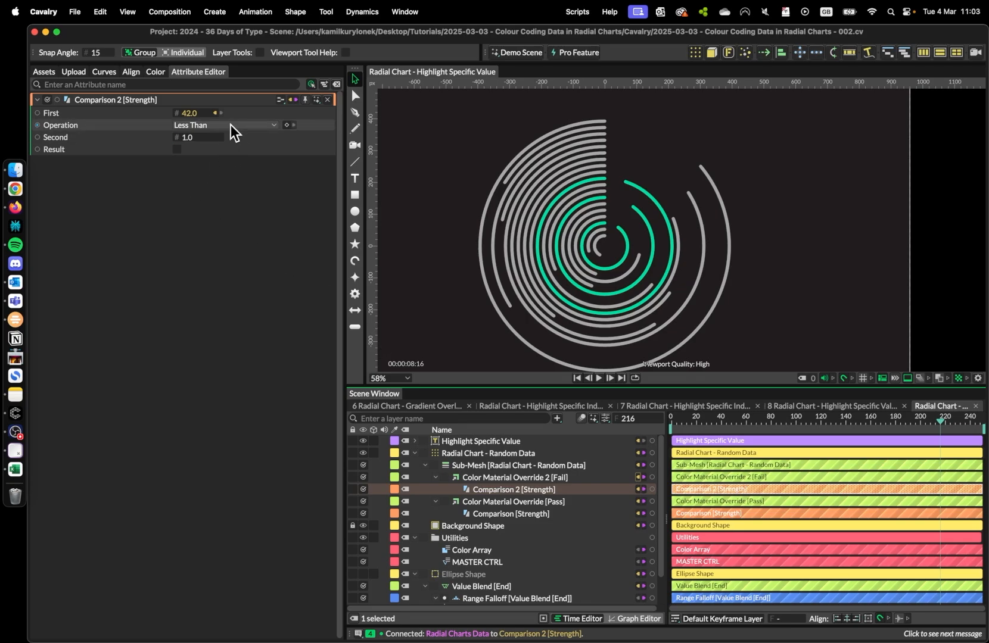
Keep the Less Than operation on the Fail override's Comparison and set its Second value to 30
left_click(230, 125)
left_click(231, 126)
left_click(191, 136)
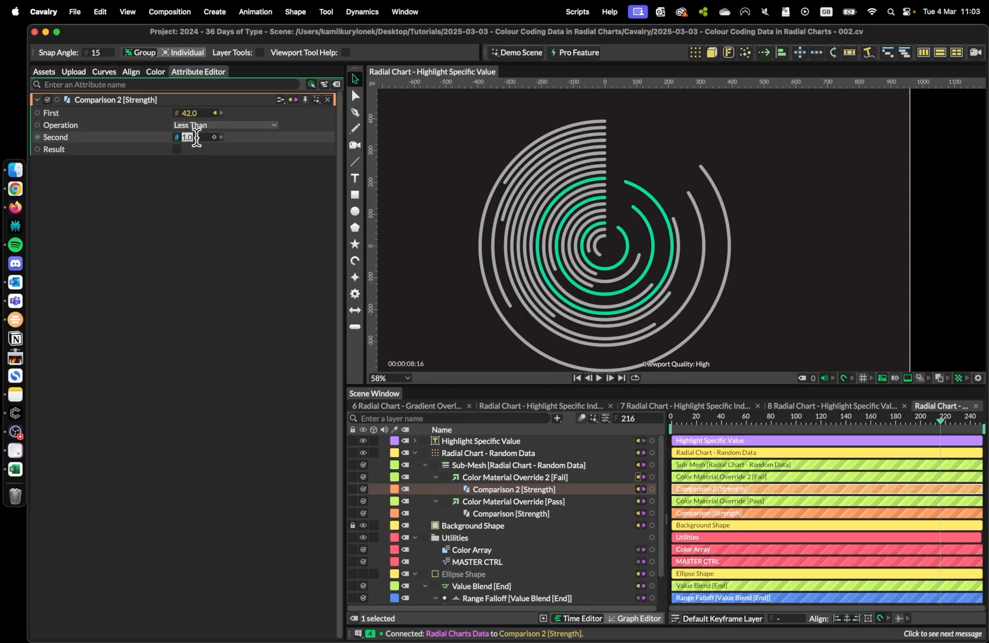
type("30")
key("Return")
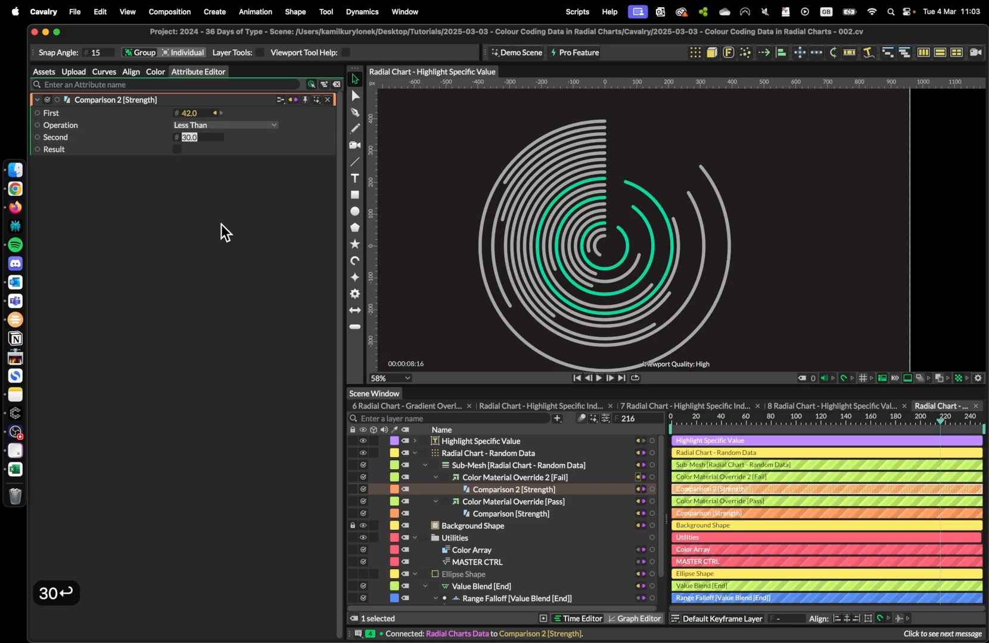
Add the expression "value*100;" to the Strength of Color Material Override 2 [Fail]
left_click(534, 476)
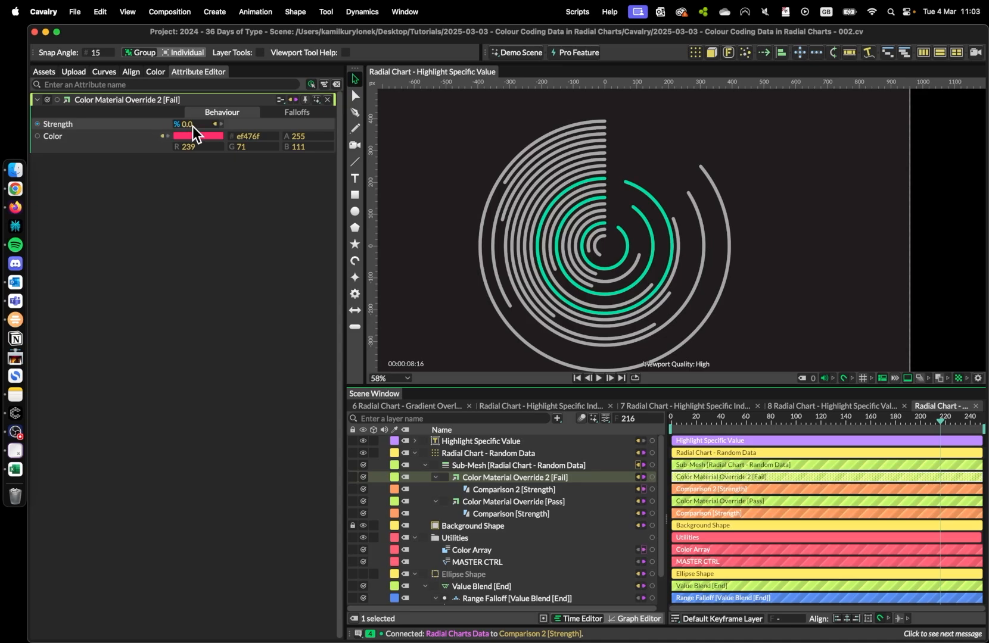
right_click(128, 124)
left_click(183, 156)
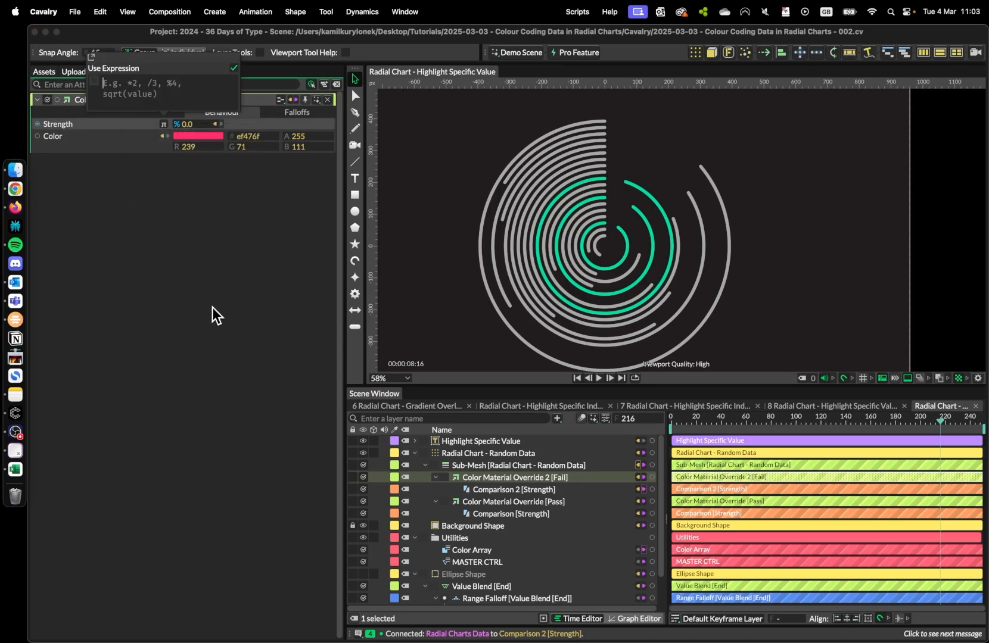
type("value*")
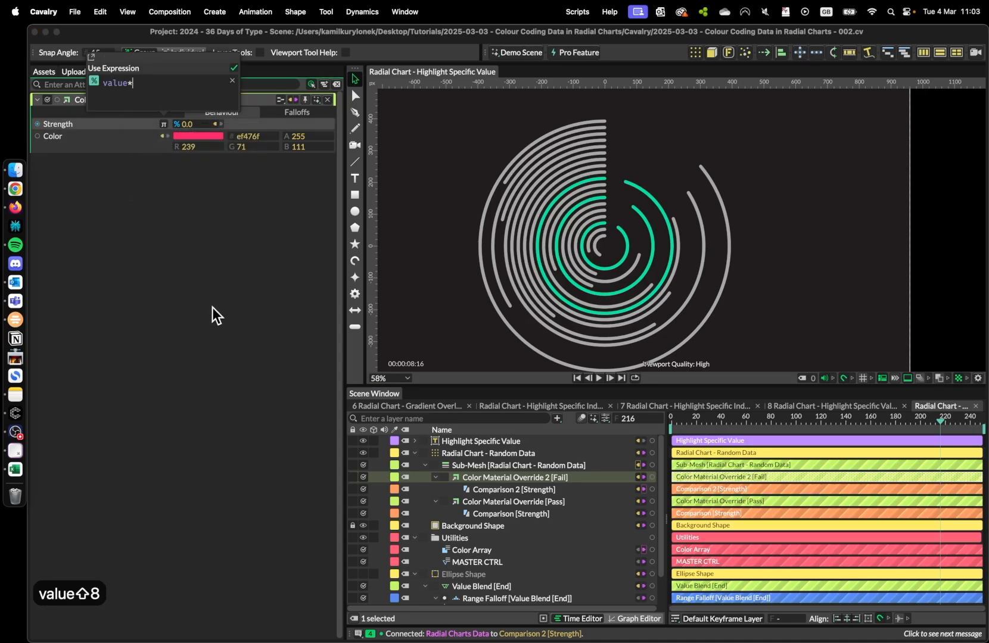
type("100;")
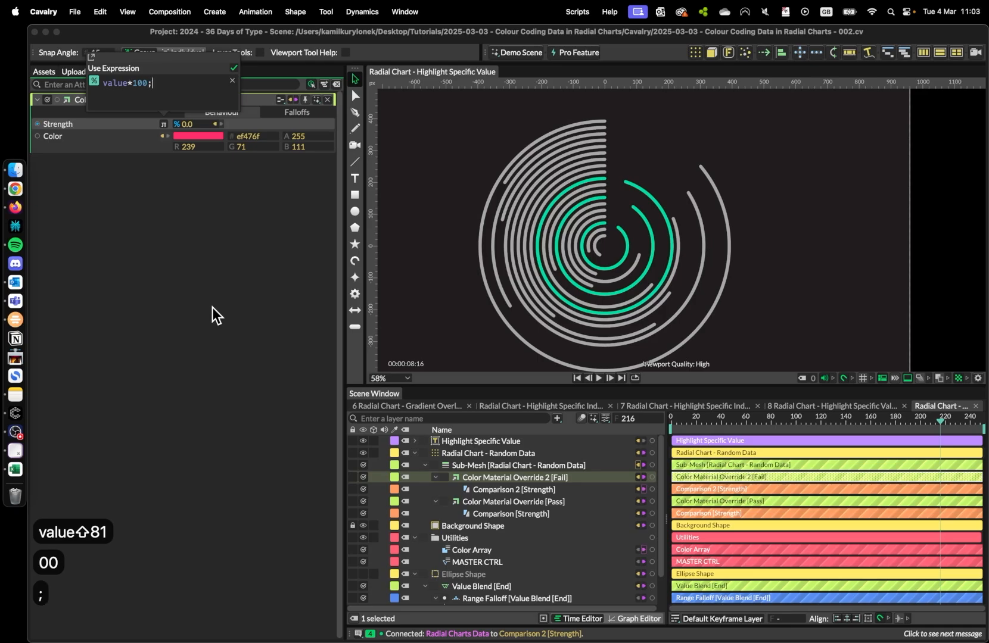
key("Return")
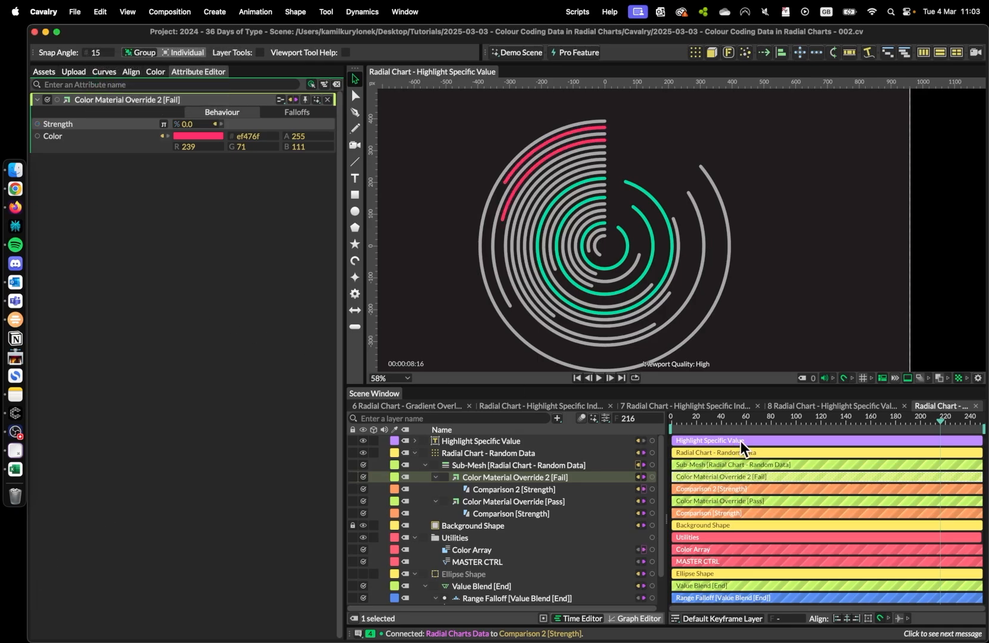
mouse_move(938, 421)
left_mouse_down()
mouse_move(676, 425)
mouse_move(940, 425)
left_mouse_up()
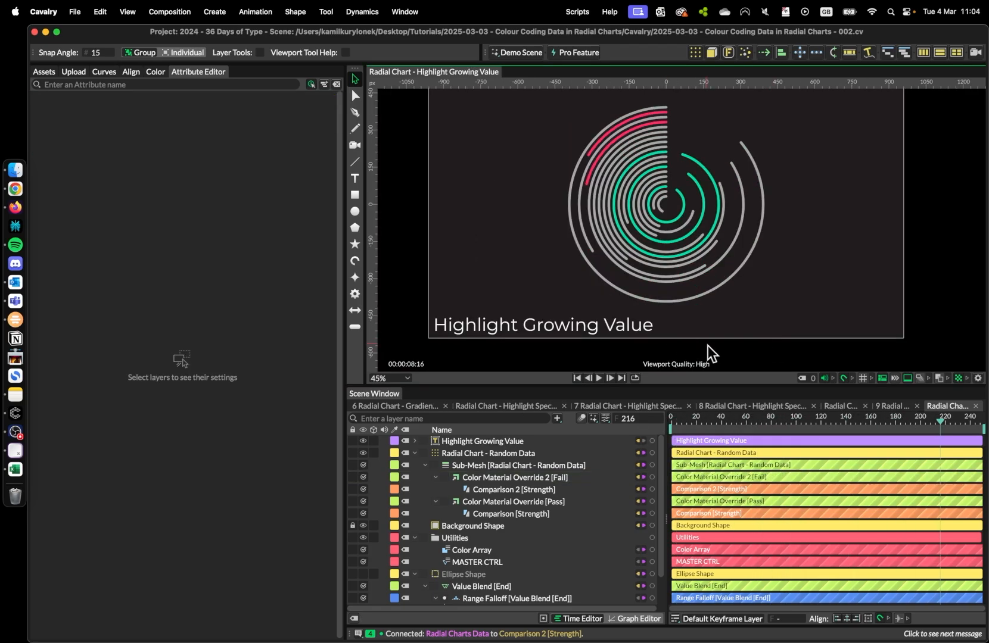
Delete the Color Material Override 2 [Fail] layer from the Radial Chart - Highlight Growing Value composition
left_click_drag(951, 415, 907, 419)
scroll(875, 244, "up", 1)
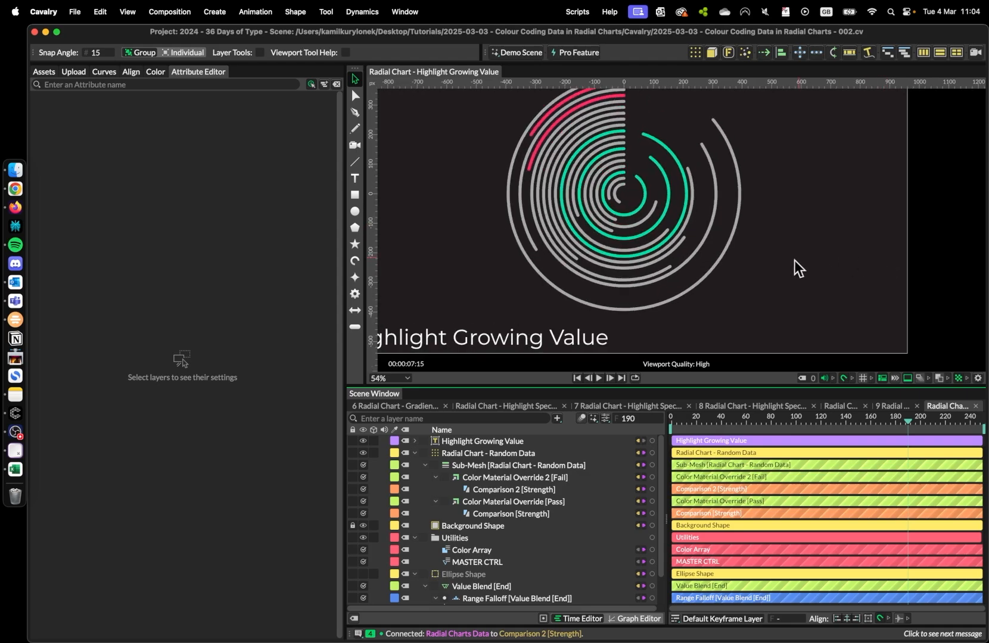
left_click_drag(745, 310, 791, 298)
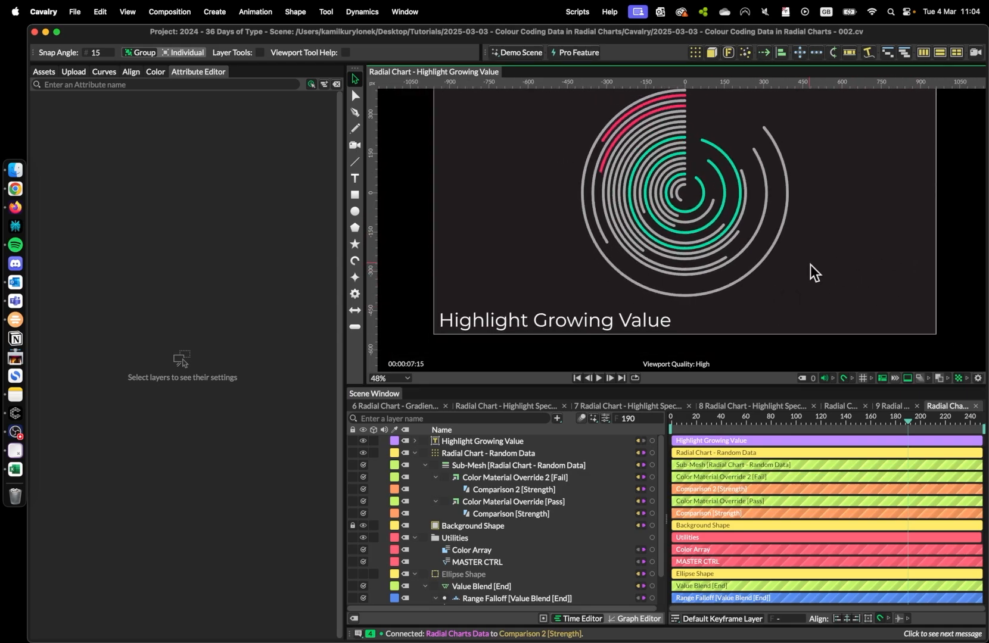
scroll(810, 264, "down", 1)
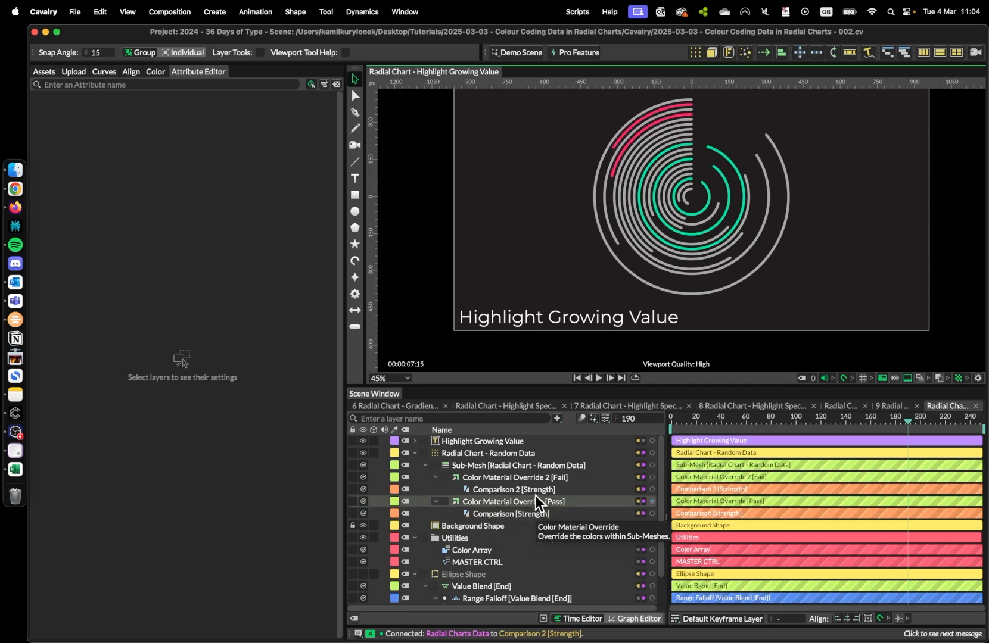
left_click(485, 476)
key("BackSpace")
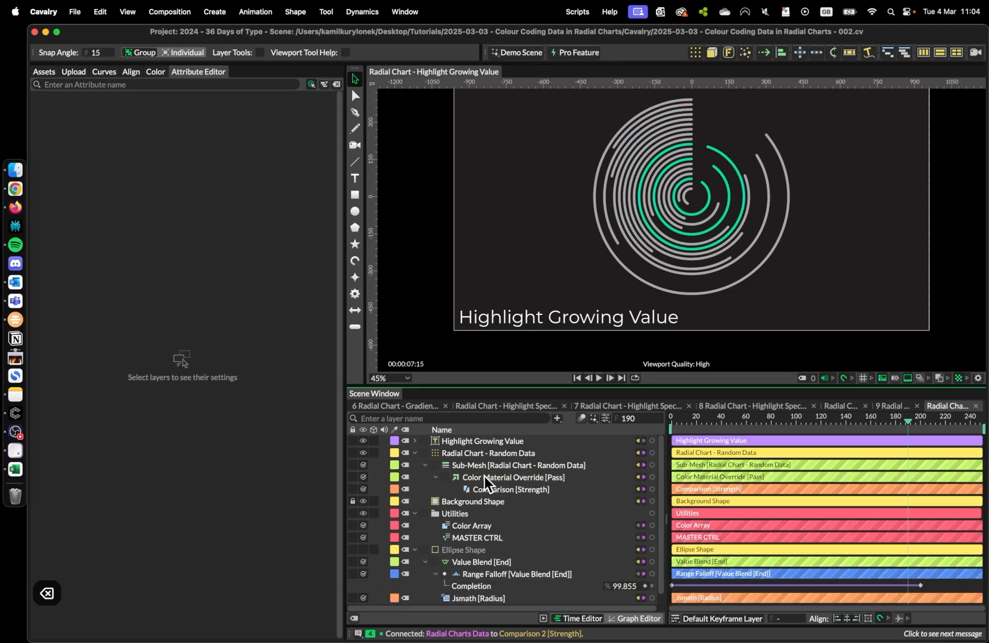
Try a Second value of 70 on the Pass override's Comparison and scrub the timeline to check the arcs
left_click(517, 491)
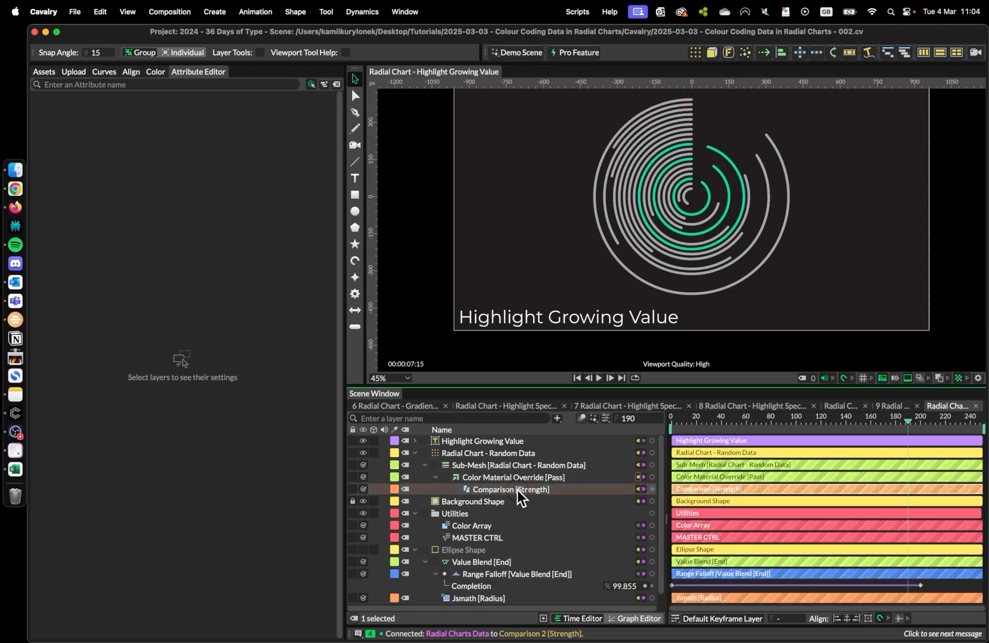
left_click(537, 476)
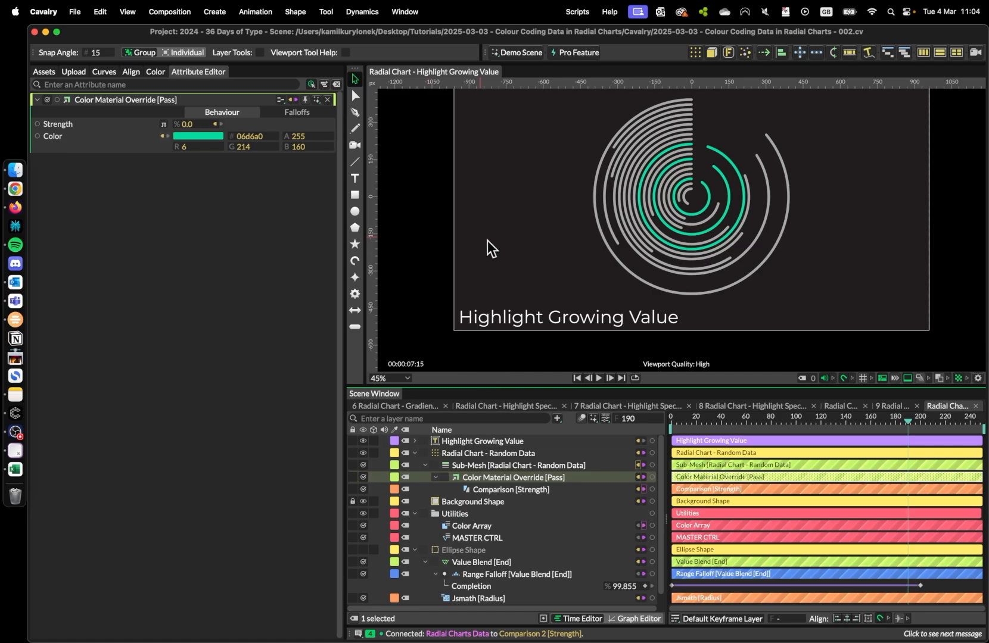
scroll(764, 272, "up", 5)
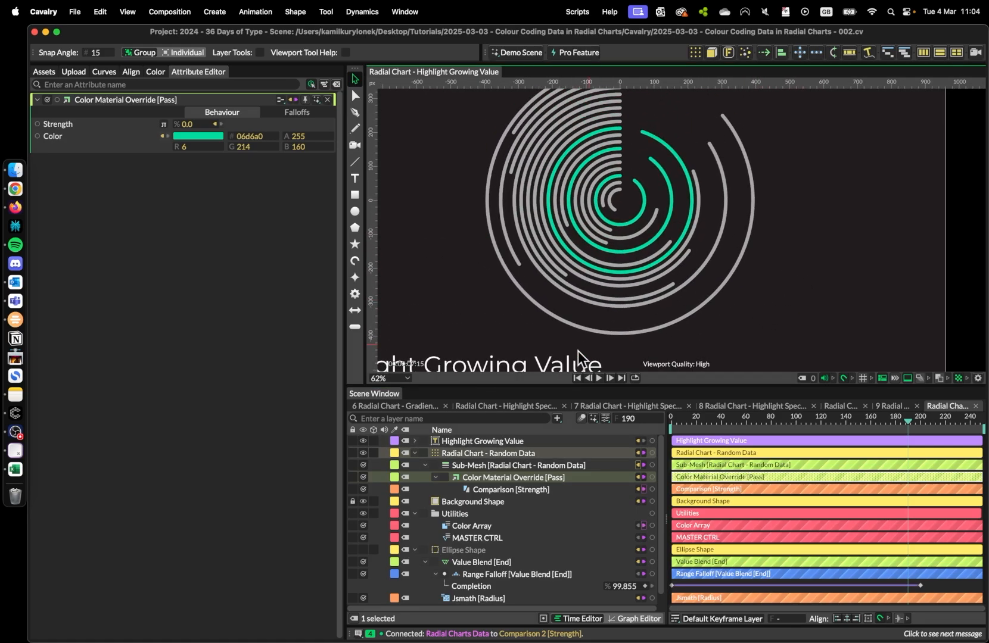
left_click(540, 491)
left_click(188, 136)
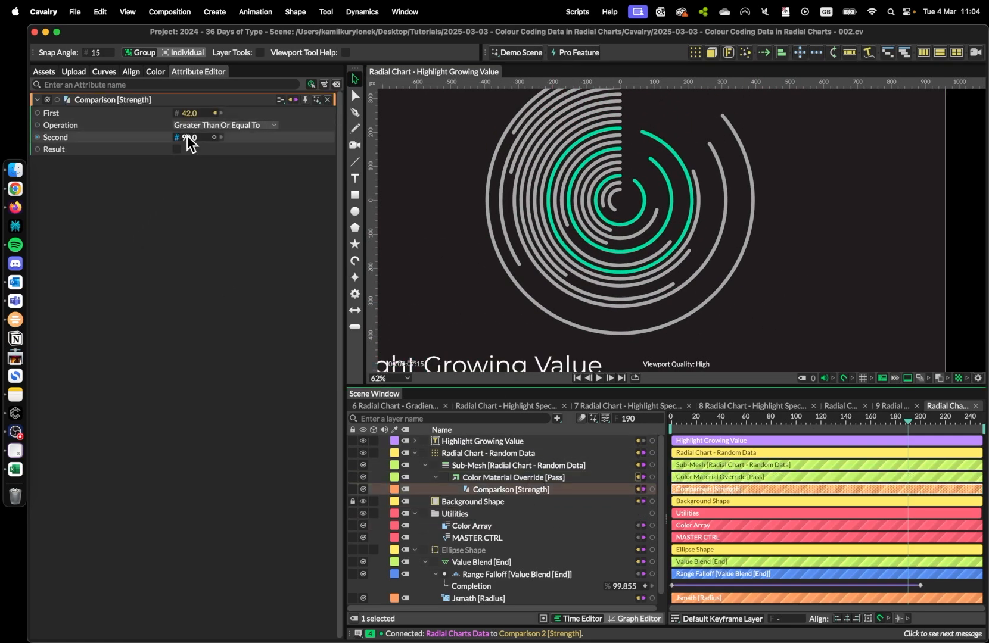
type("70")
key("Return")
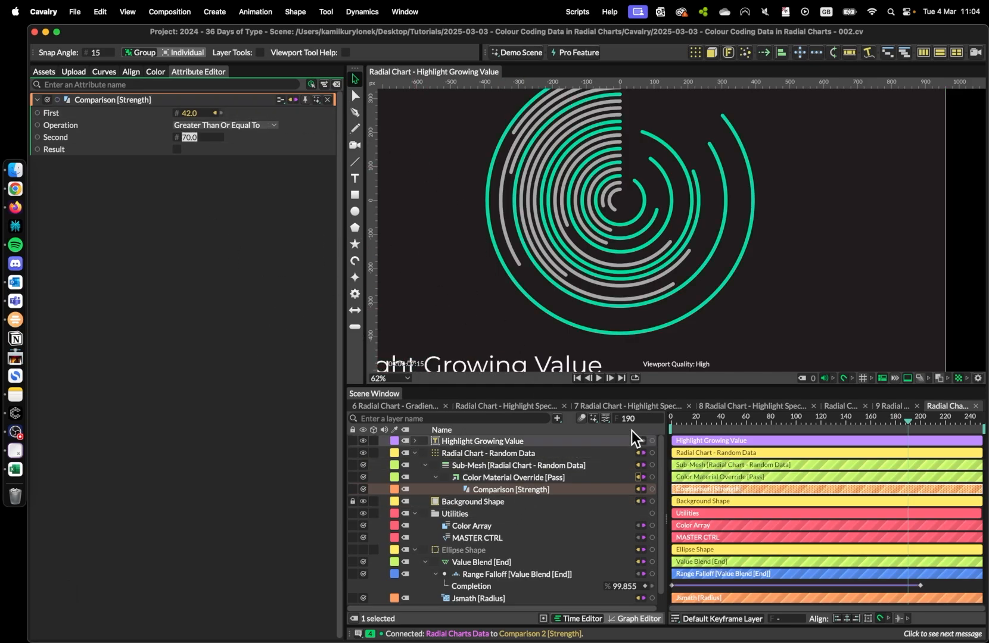
left_click_drag(898, 417, 735, 428)
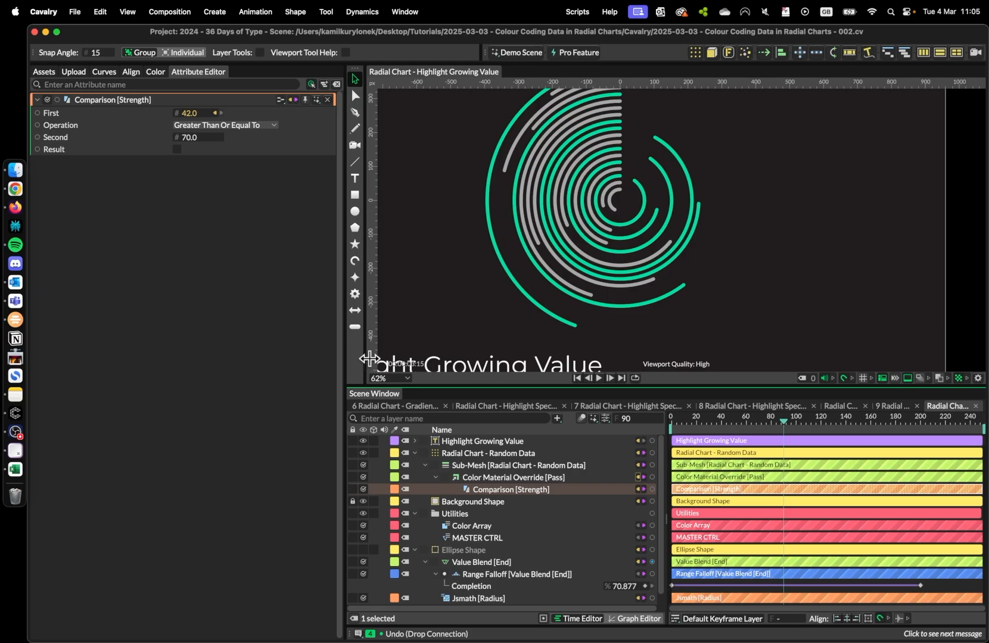
Replace the data connection on the Comparison's First value with Value Blend [End], and scrub the animation to check the color change
scroll(471, 512, "down", 1)
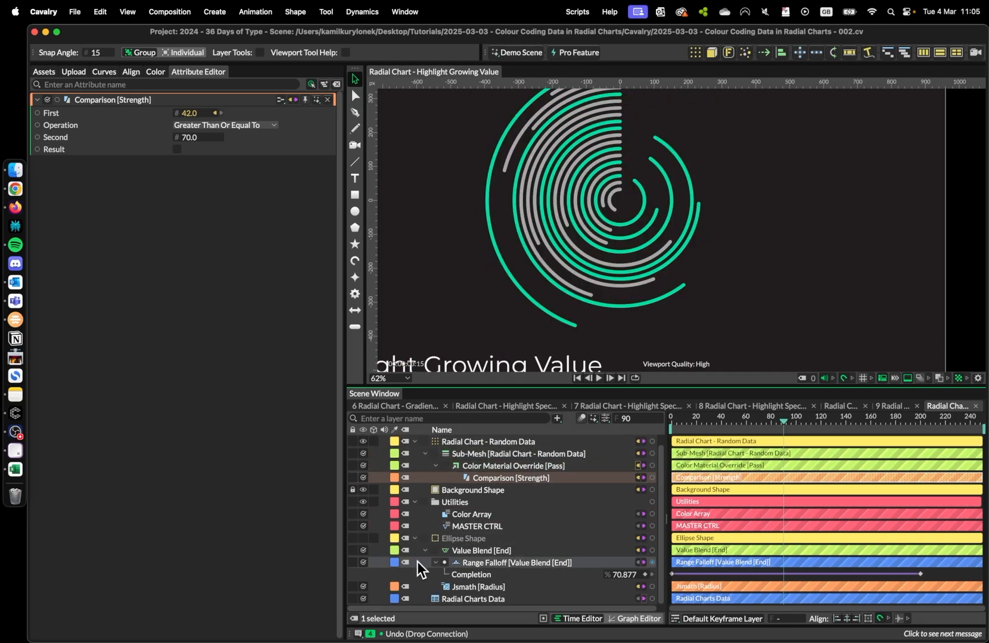
scroll(519, 544, "up", 1)
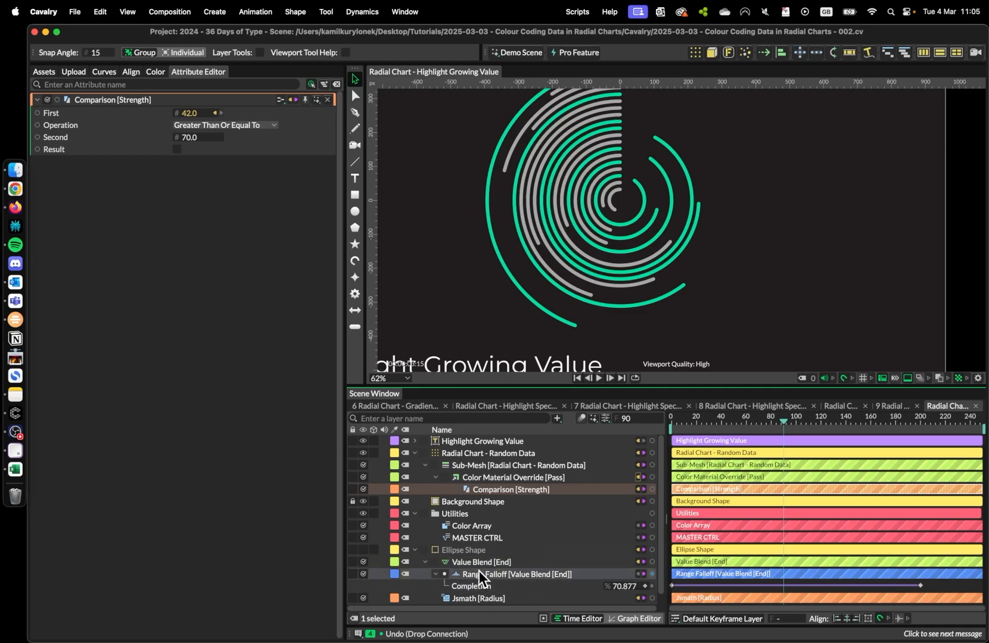
left_click_drag(636, 568, 204, 112)
left_click(246, 131)
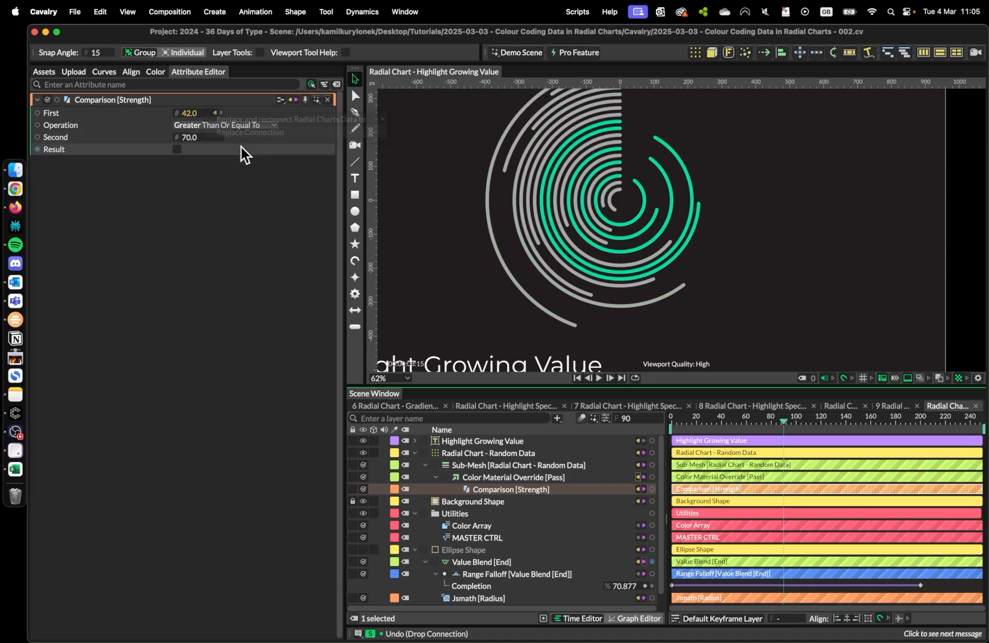
left_click_drag(785, 423, 824, 418)
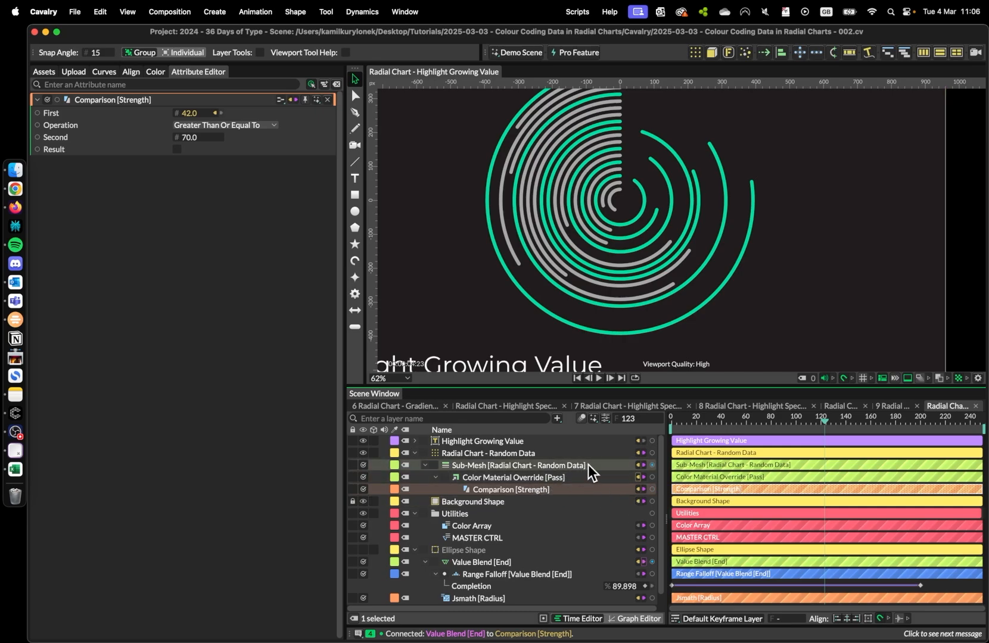
Try a Second value of 80 on the Pass override's Comparison
left_click(574, 476)
scroll(517, 269, "down", 3)
scroll(517, 269, "left", 5)
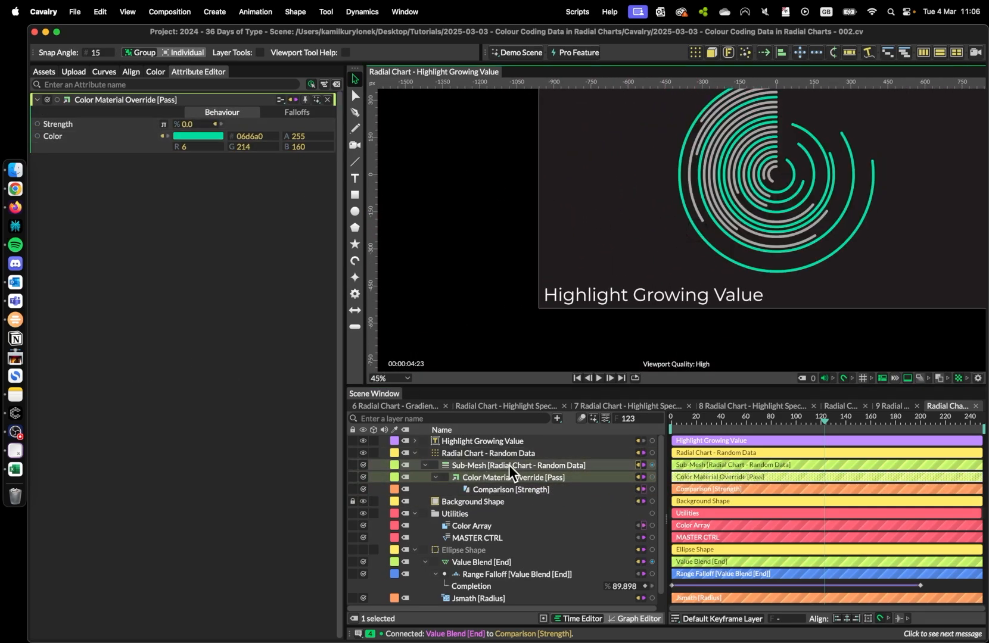
left_click(511, 490)
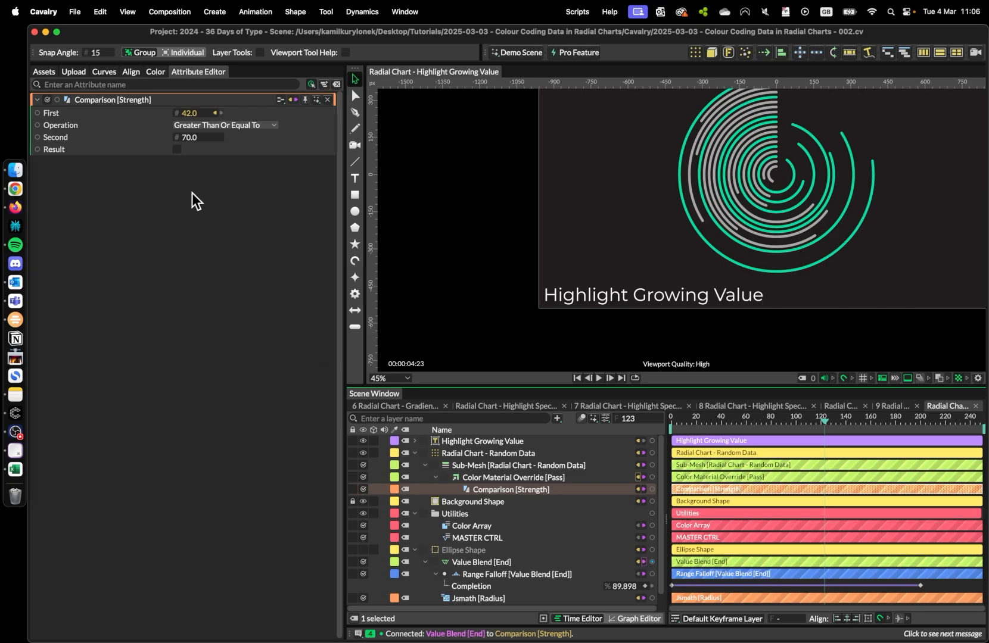
left_click(189, 137)
type("80")
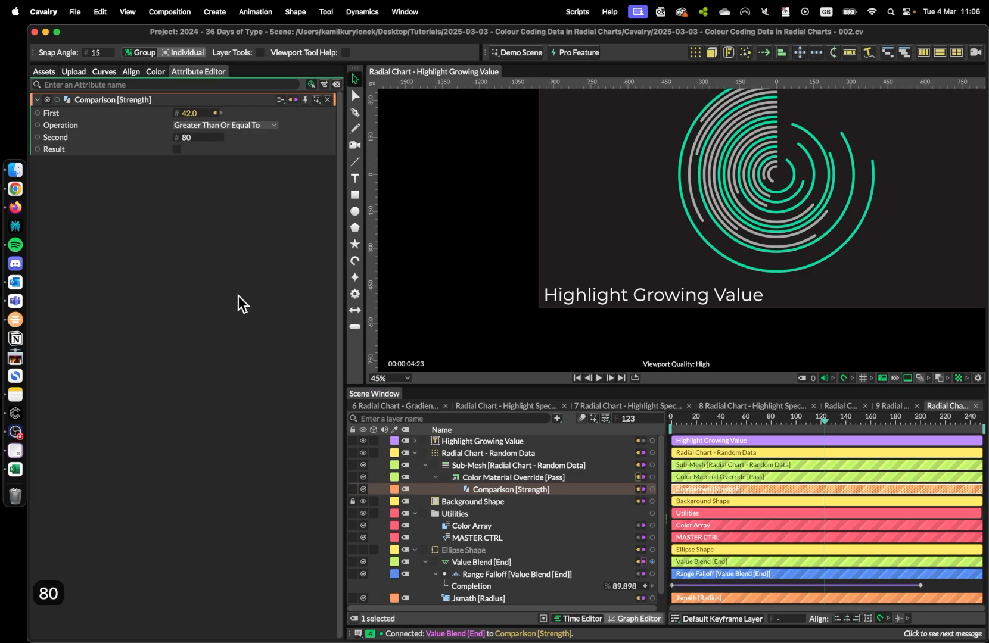
key("Return")
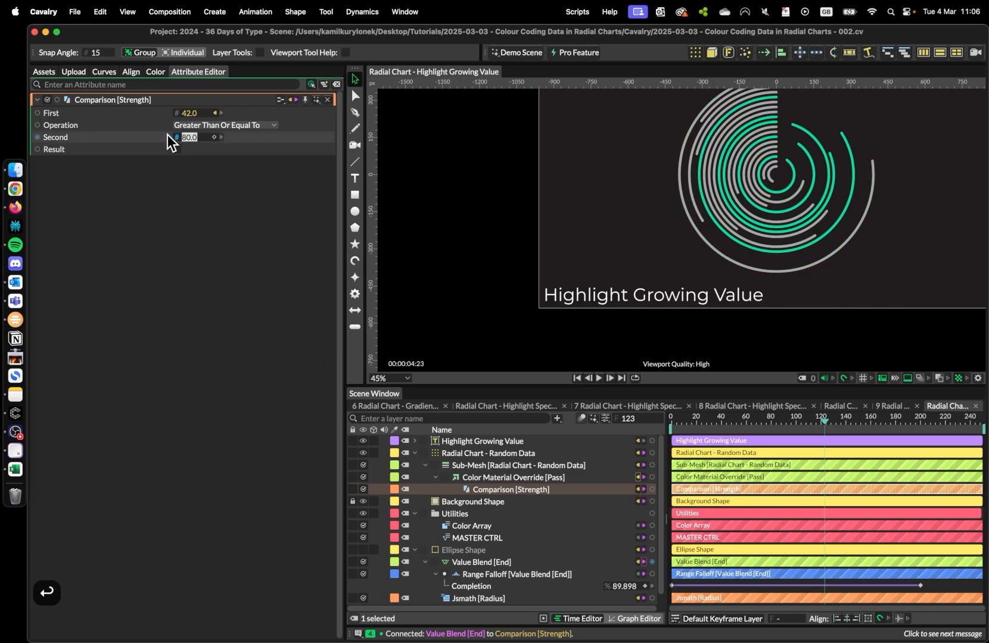
Set the Comparison's Second value to 90 and scrub the timeline to preview the growing arcs
left_click(189, 137)
key("cmd+a")
type("90")
key("Return")
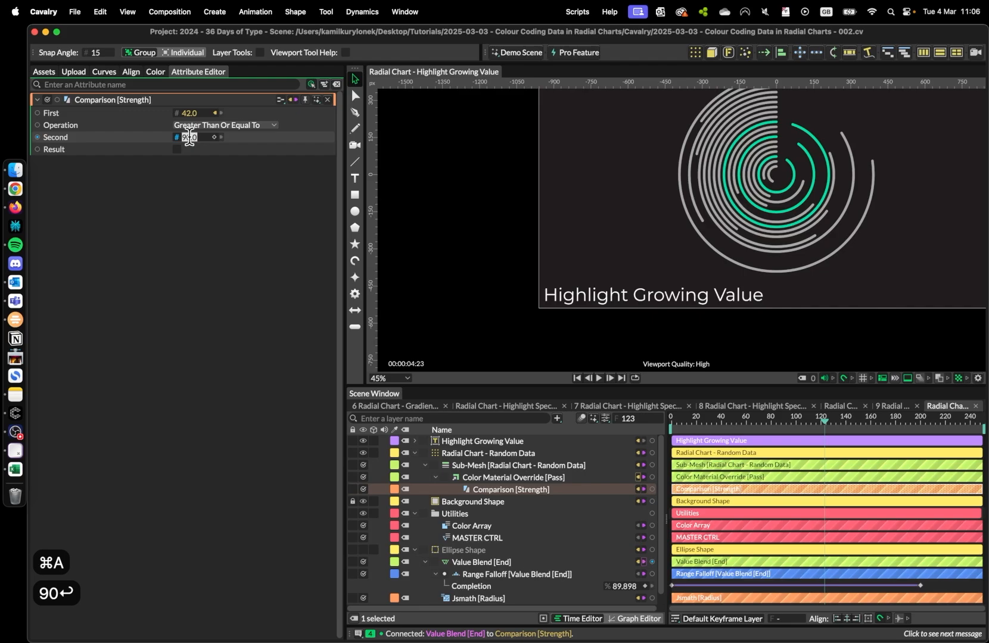
left_click_drag(777, 424, 801, 428)
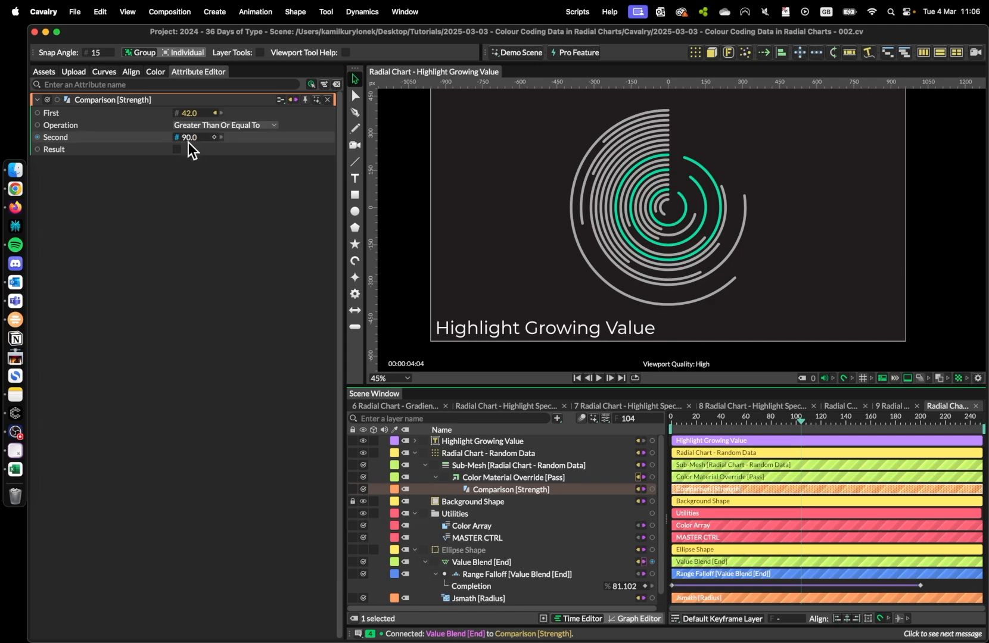
Review the settings of Radial Charts Data, Value Blend [End] and the Comparison that drive the growing-value highlight
scroll(529, 489, "down", 1)
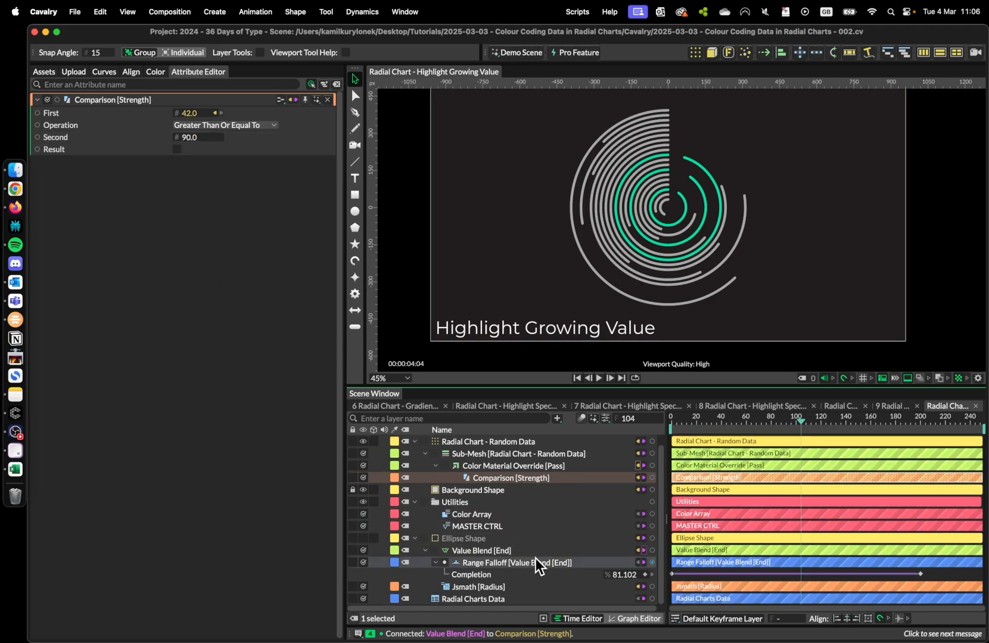
left_click(489, 598)
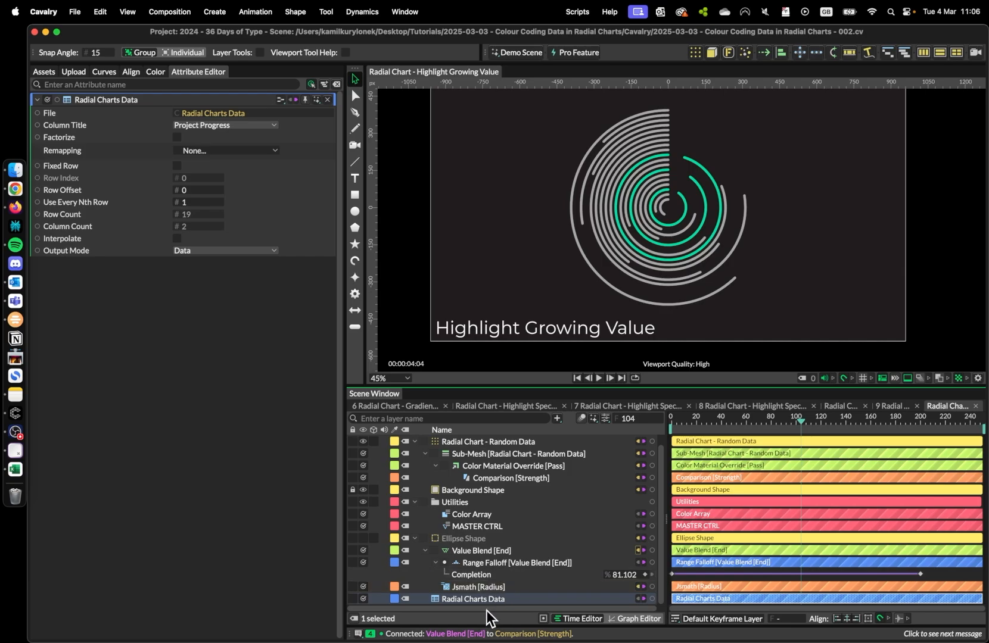
left_click(495, 552)
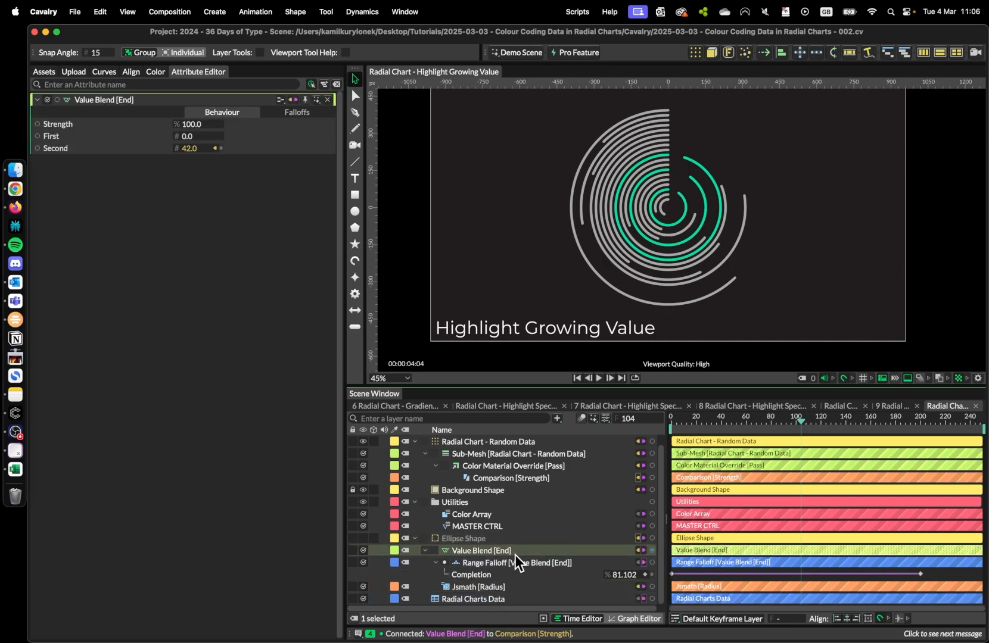
left_click(512, 478)
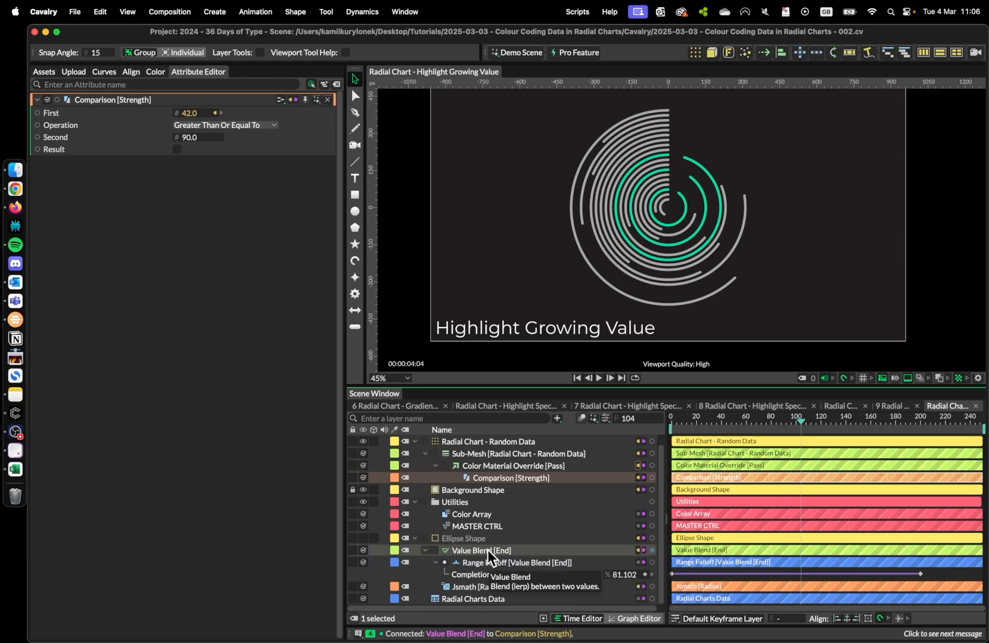
left_click(762, 299)
scroll(762, 298, "down", 2)
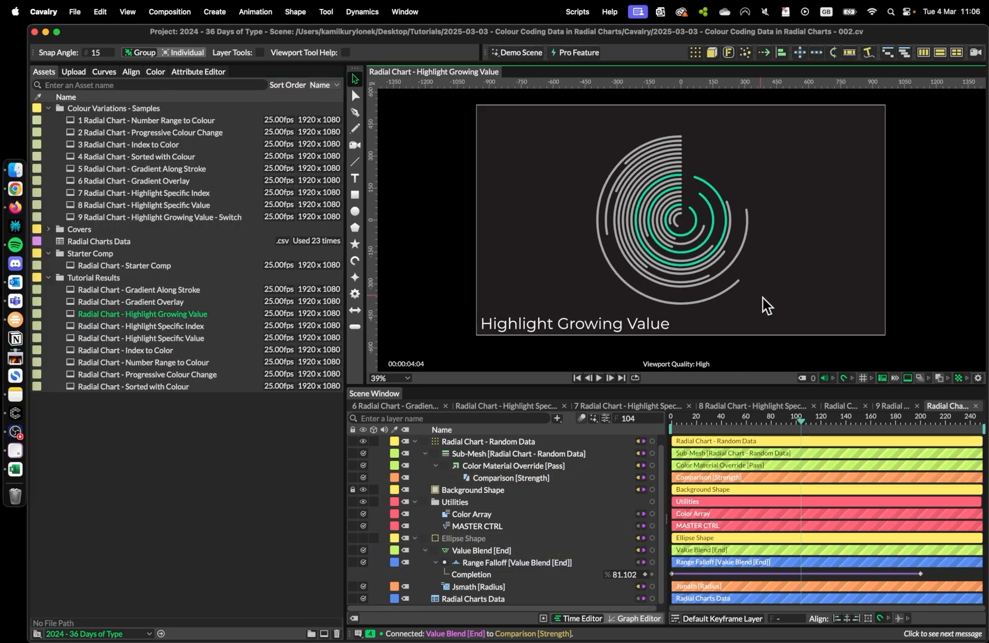
left_click_drag(763, 298, 716, 299)
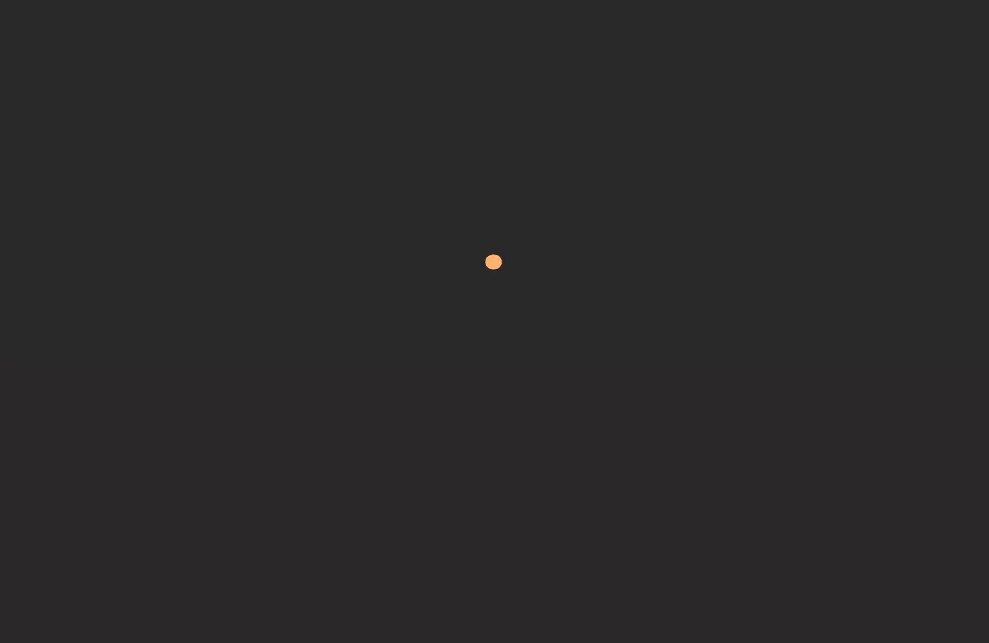